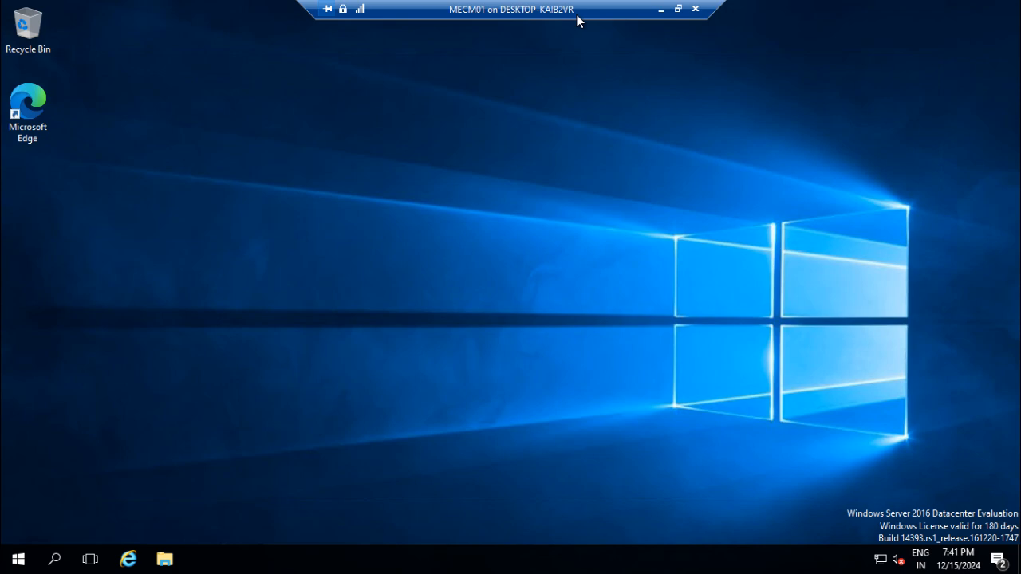
{"action": "left_click", "coordinate": [675, 12]}
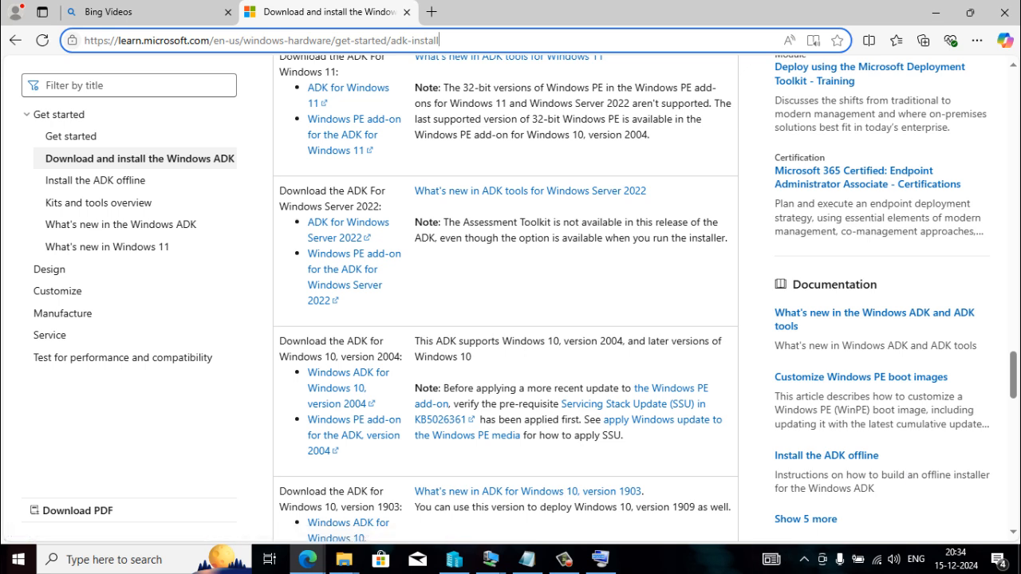
{"action": "left_click", "coordinate": [186, 425]}
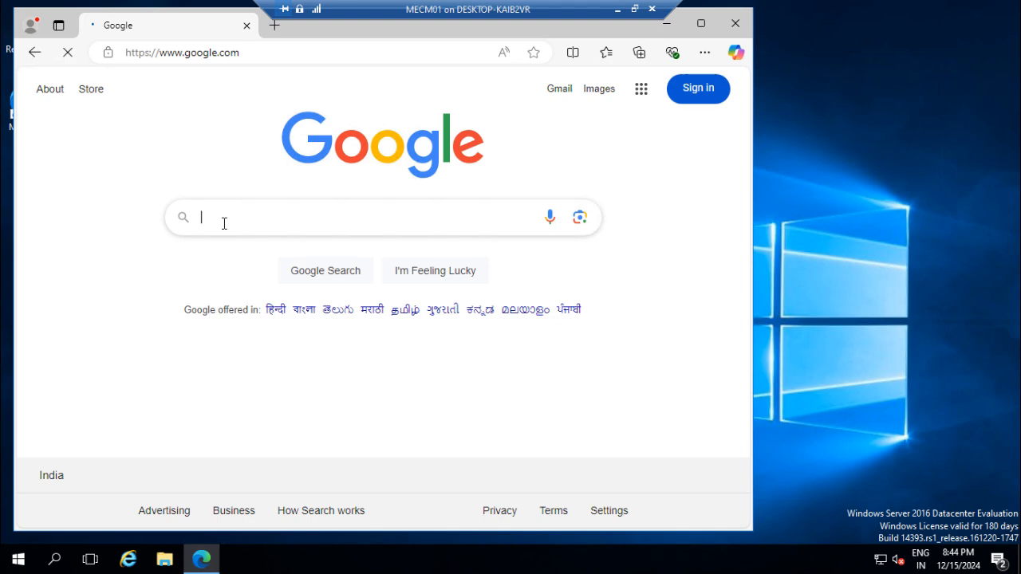
Step: Search Google for "download windows ad and winpe for windows 10" and open the "Download and install the Windows ADK" page
{"action": "left_click", "coordinate": [224, 221]}
{"action": "type", "text": "do"}
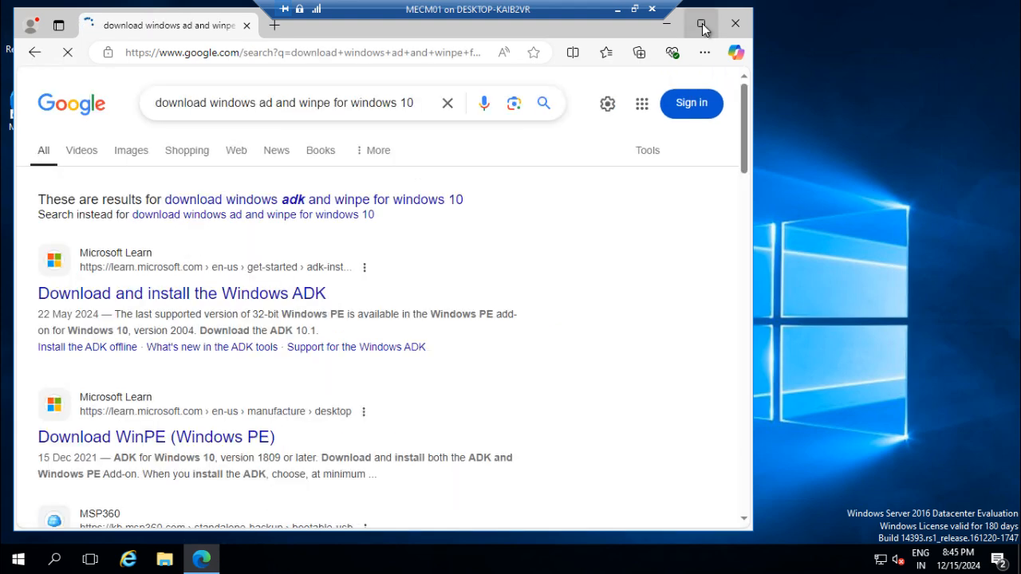
{"action": "left_click", "coordinate": [700, 23]}
{"action": "left_click", "coordinate": [280, 289]}
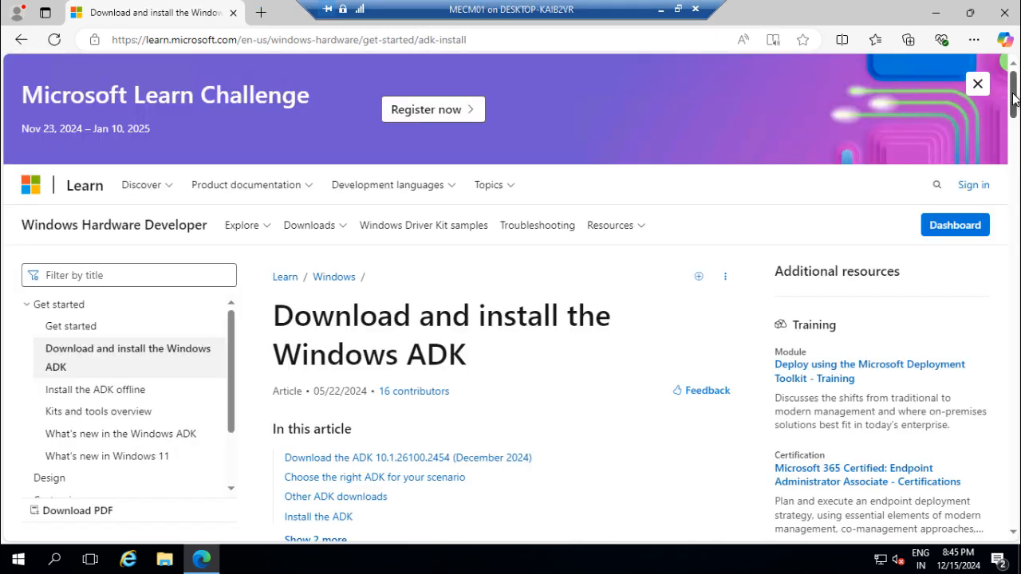
Step: Download the Windows ADK for Windows 10, version 2004, from the other ADK downloads table in a new tab
{"action": "left_click_drag", "start_coordinate": [1013, 98], "coordinate": [1014, 149]}
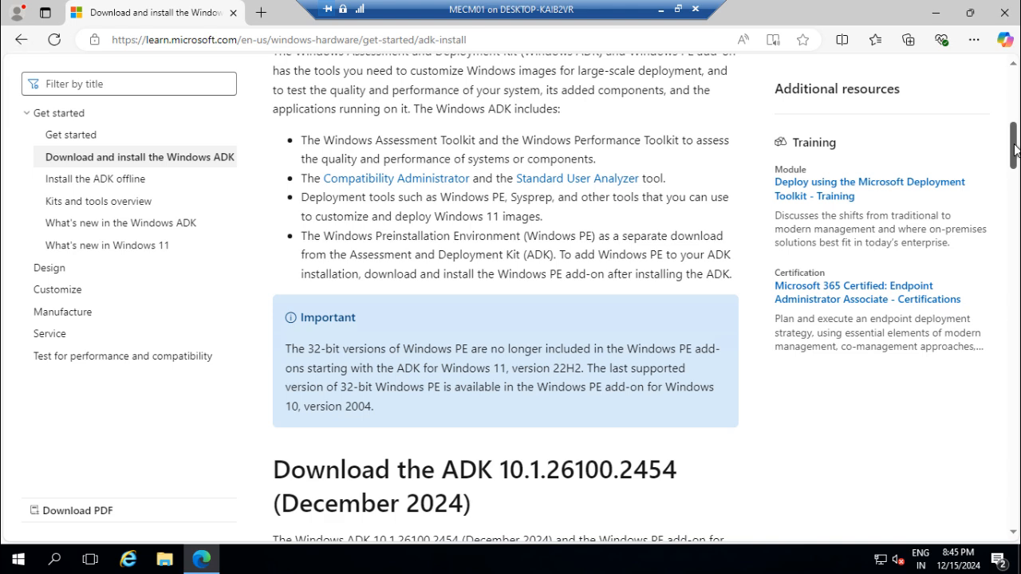
{"action": "left_click_drag", "start_coordinate": [1015, 150], "coordinate": [1016, 322]}
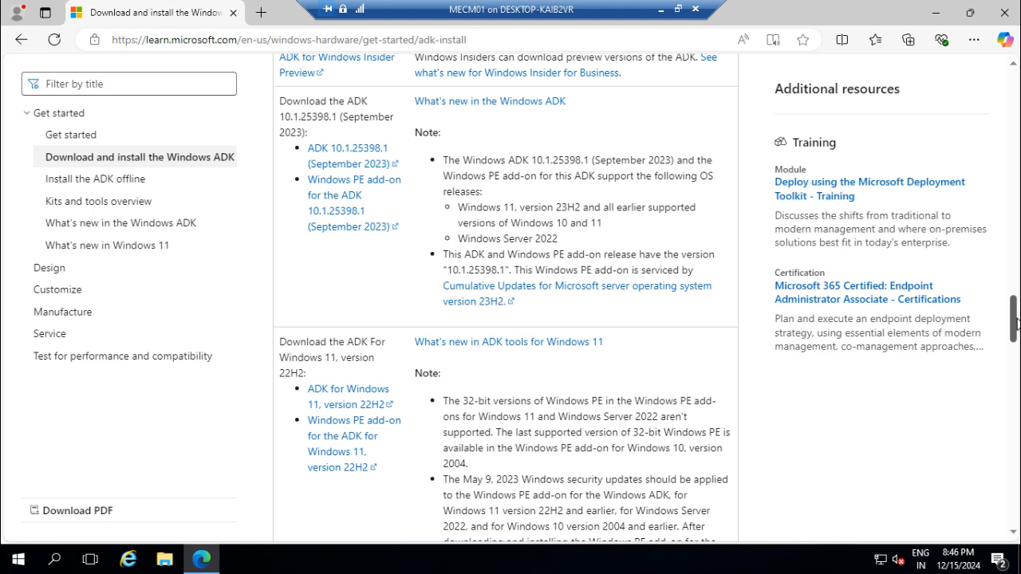
{"action": "scroll", "coordinate": [451, 256], "scroll_direction": "down", "scroll_amount": 9}
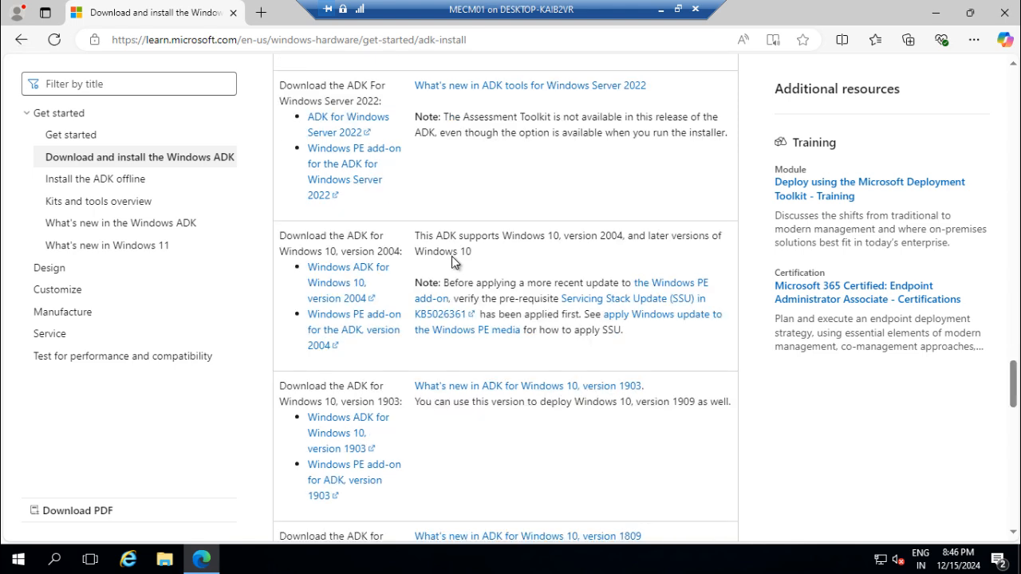
{"action": "right_click", "coordinate": [342, 271]}
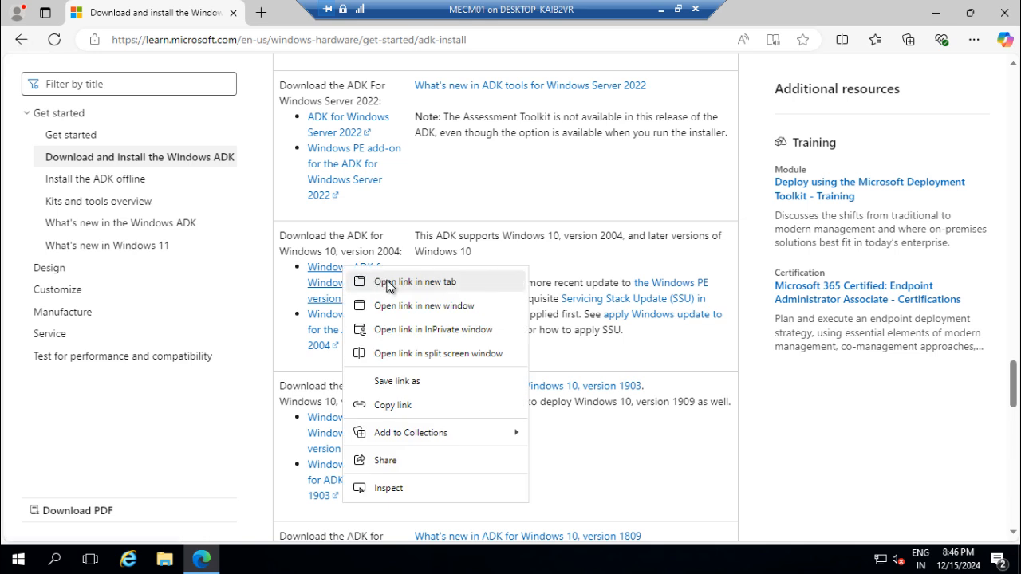
{"action": "left_click", "coordinate": [388, 283]}
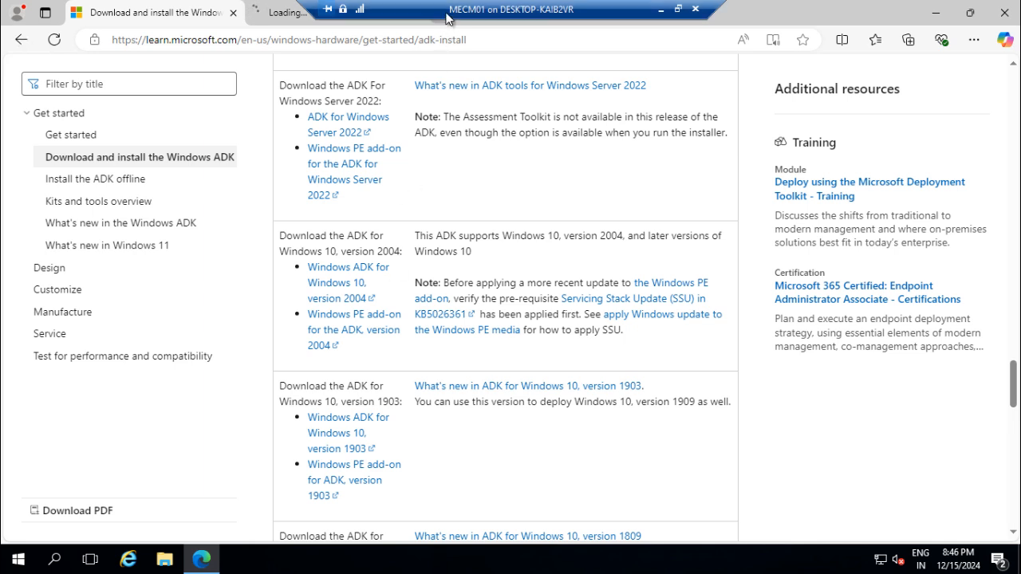
Step: Download the Windows PE add-on for the ADK, version 2004, in a new tab
{"action": "left_click_drag", "start_coordinate": [447, 17], "coordinate": [569, 6]}
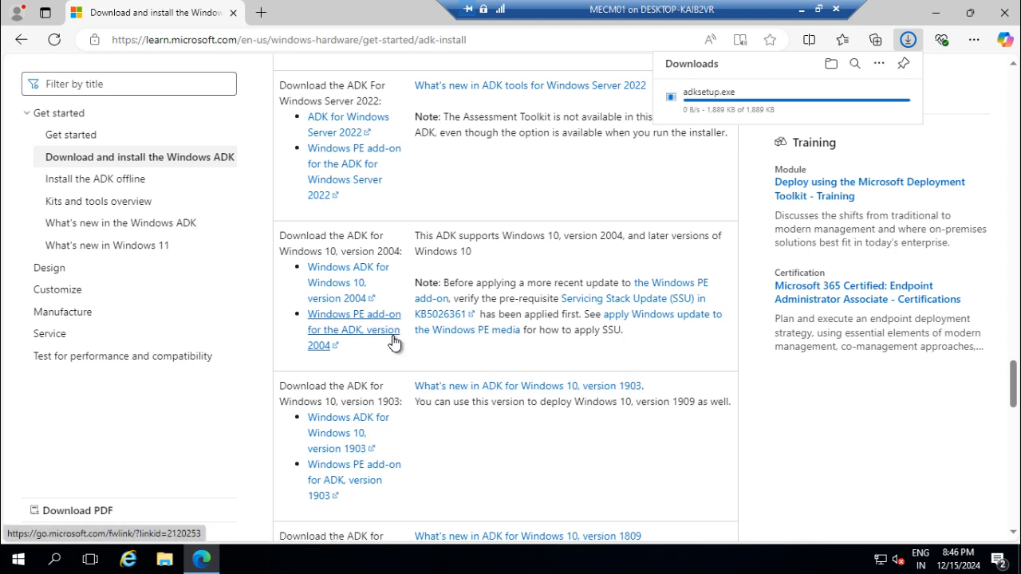
{"action": "right_click", "coordinate": [335, 318]}
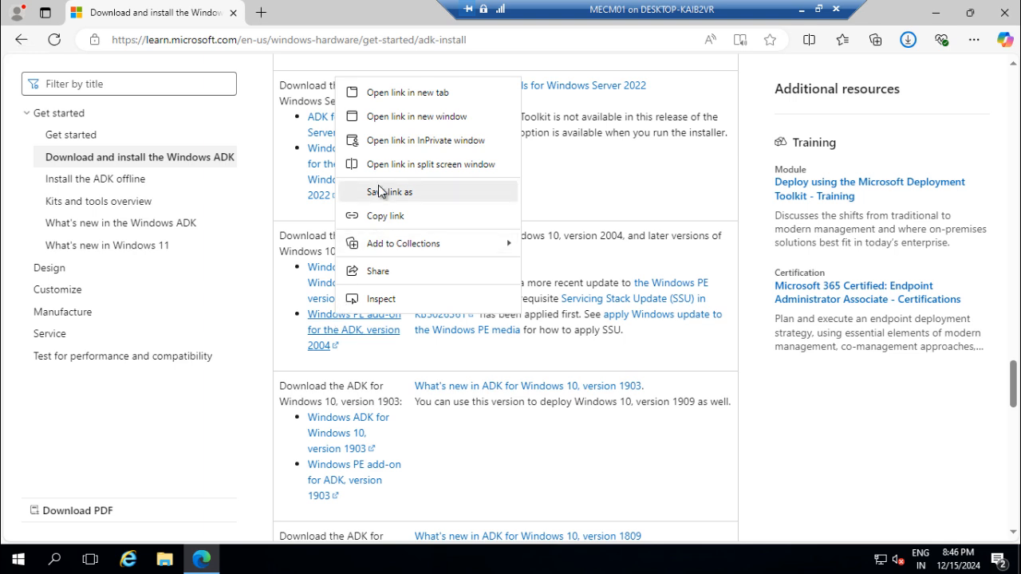
{"action": "left_click", "coordinate": [394, 95]}
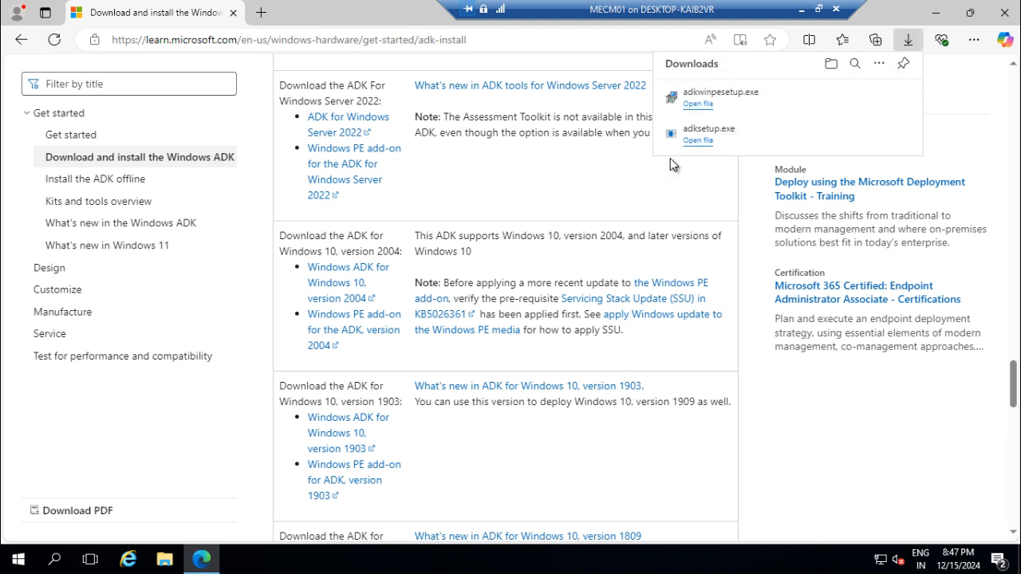
Step: Show the downloaded adksetup file in its Downloads folder and minimize the browser window
{"action": "mouse_move", "coordinate": [795, 120]}
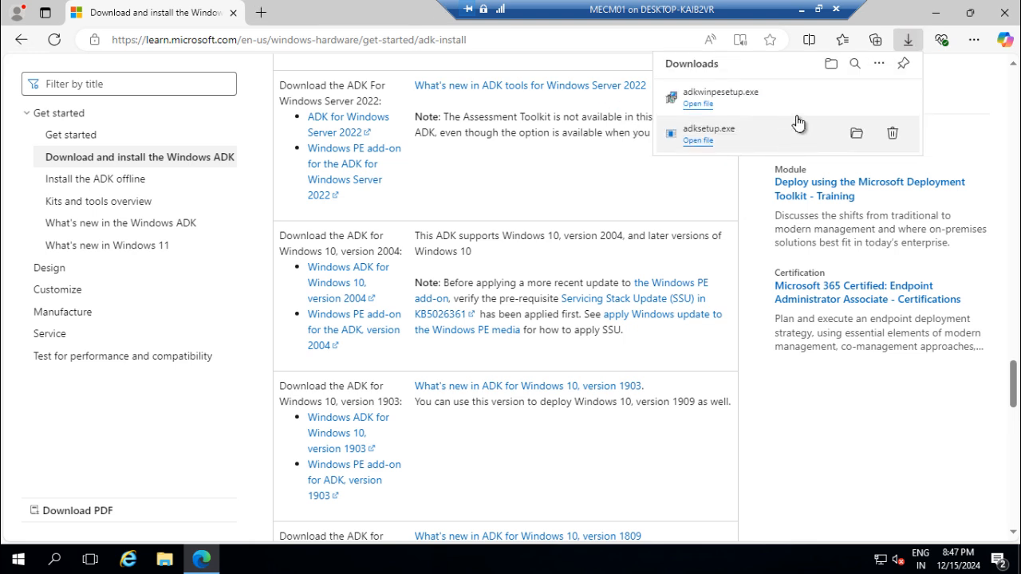
{"action": "left_click", "coordinate": [855, 137]}
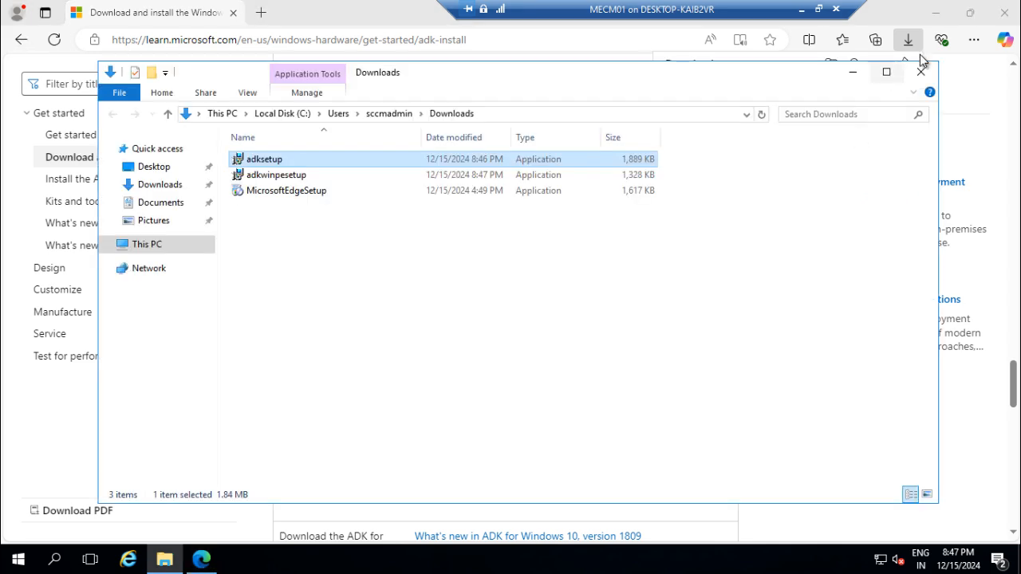
{"action": "left_click", "coordinate": [935, 14]}
{"action": "left_click", "coordinate": [414, 397]}
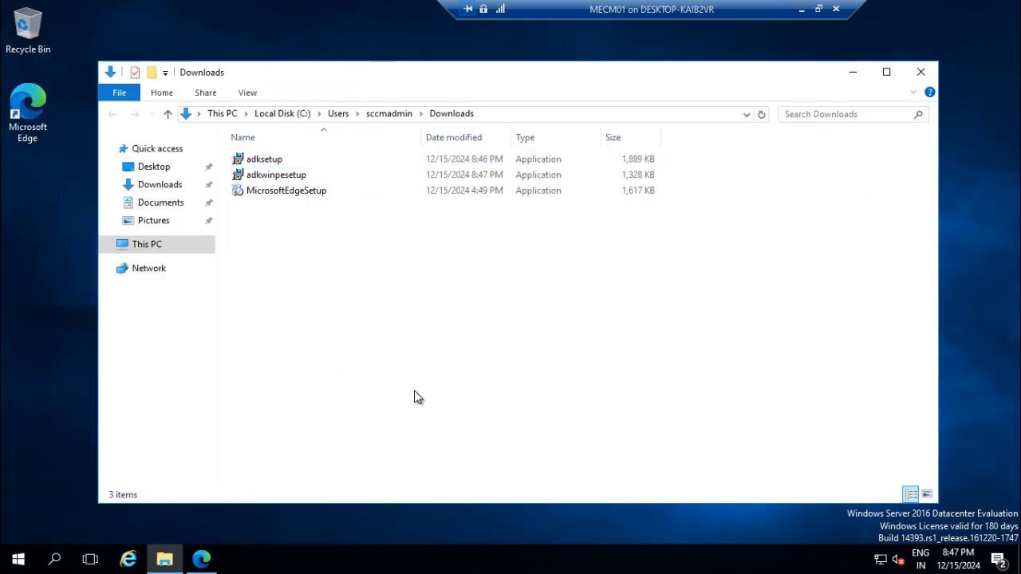
{"action": "right_click", "coordinate": [414, 396]}
{"action": "left_click", "coordinate": [467, 254]}
Step: Launch adksetup and choose to install the kit on this computer in C:\Program Files (x86)\Windows Kits\10\
{"action": "left_click", "coordinate": [265, 158]}
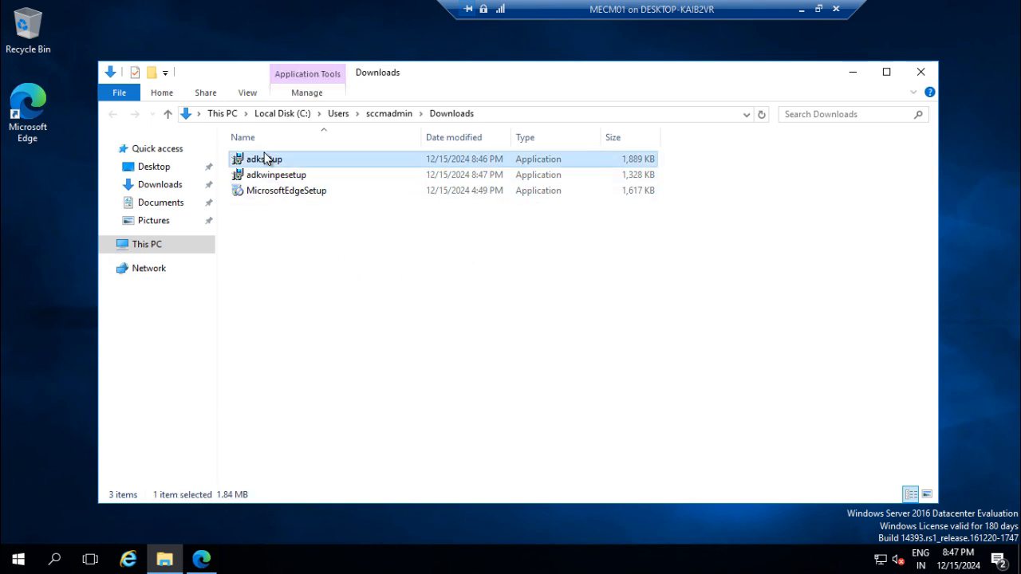
{"action": "right_click", "coordinate": [266, 158]}
{"action": "left_click", "coordinate": [294, 181]}
{"action": "left_click", "coordinate": [407, 377]}
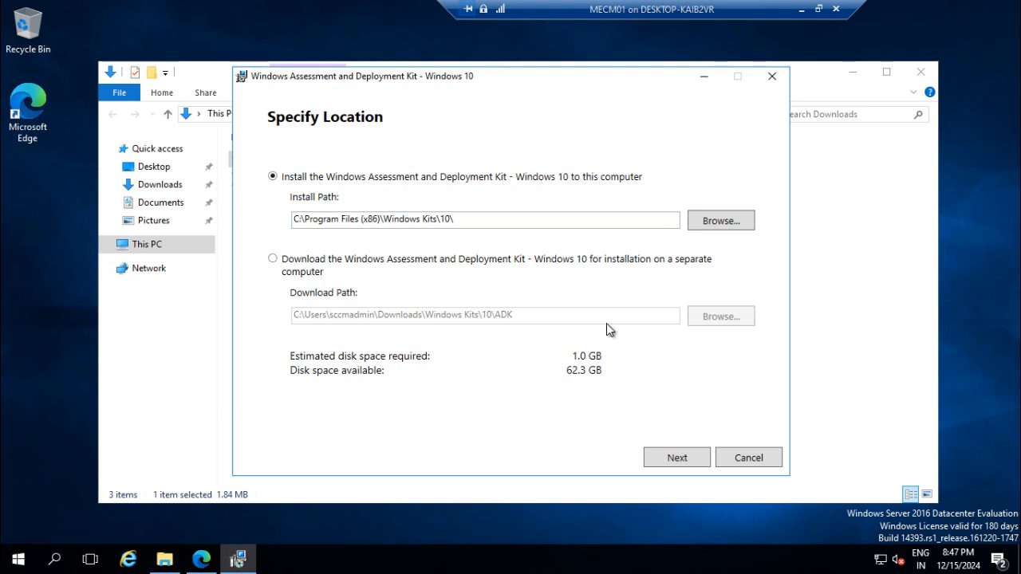
{"action": "left_click", "coordinate": [672, 458]}
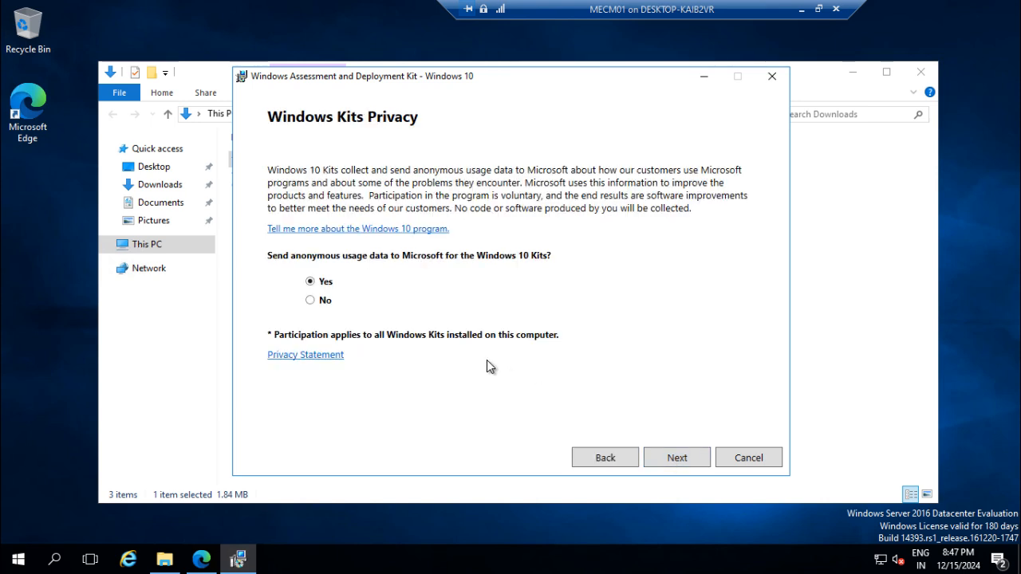
Step: Decline sending anonymous usage data to Microsoft and accept the Windows ADK license agreement
{"action": "left_click", "coordinate": [315, 301]}
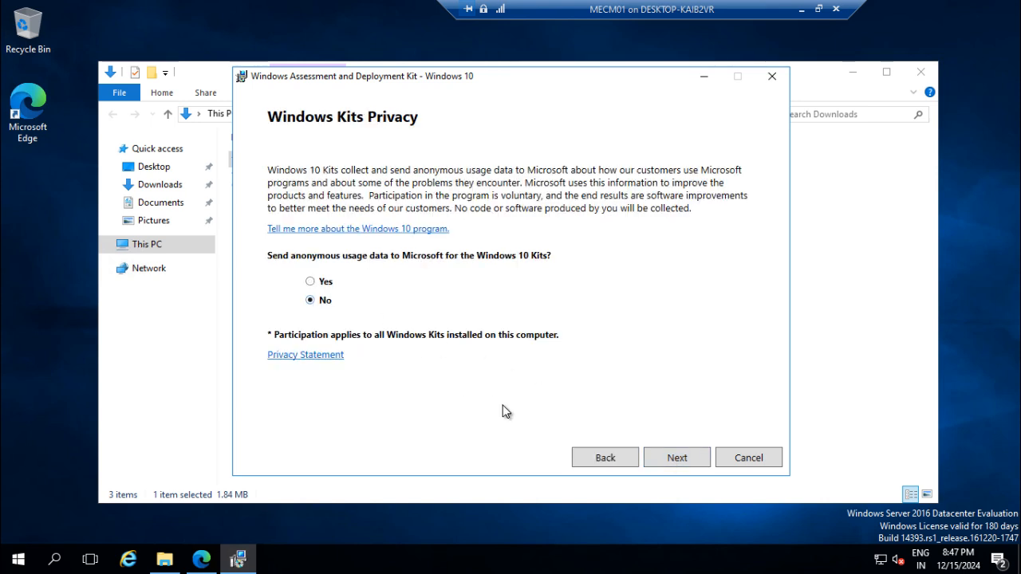
{"action": "left_click", "coordinate": [666, 455]}
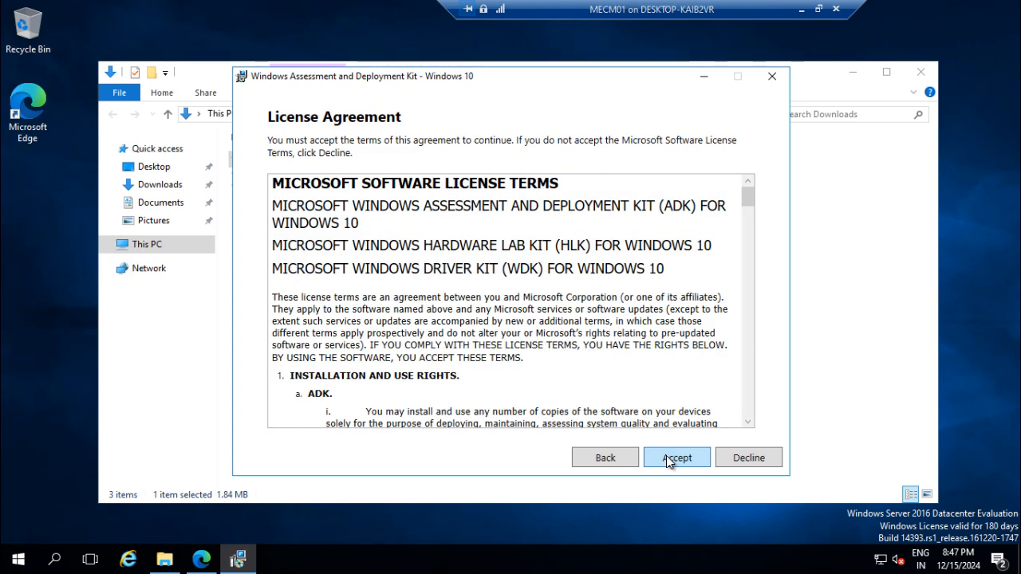
{"action": "left_click", "coordinate": [666, 456]}
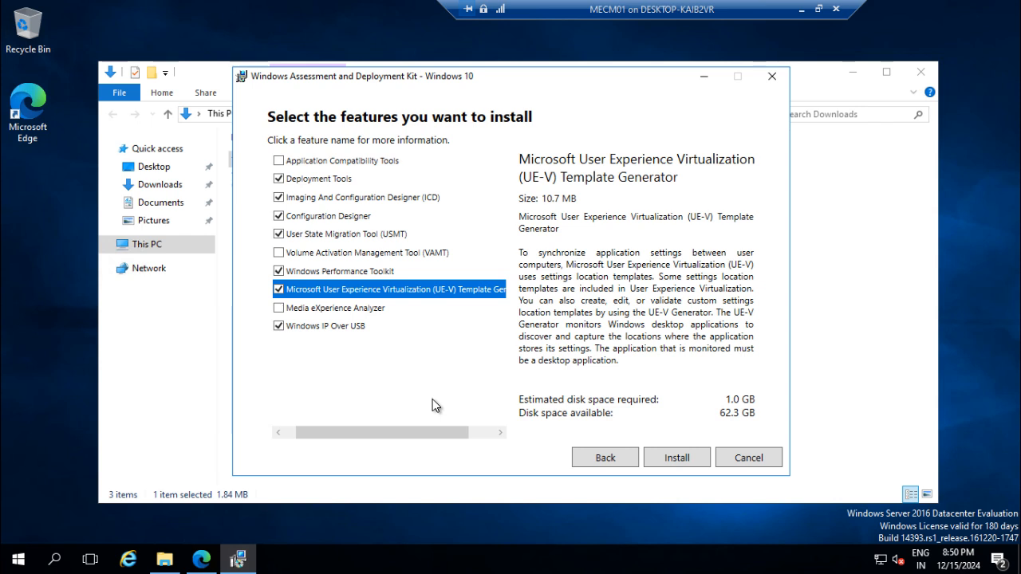
Step: Install the Windows ADK with the preselected features and close the finished setup without launching the Getting Started Guide
{"action": "left_click", "coordinate": [673, 460]}
{"action": "left_click_drag", "start_coordinate": [431, 76], "coordinate": [368, 75]}
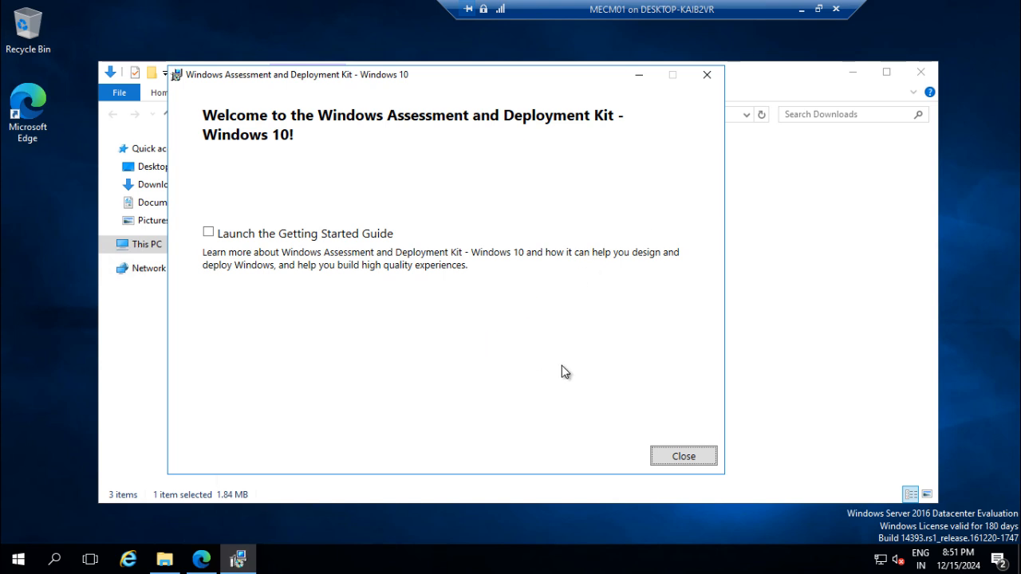
{"action": "left_click", "coordinate": [676, 456]}
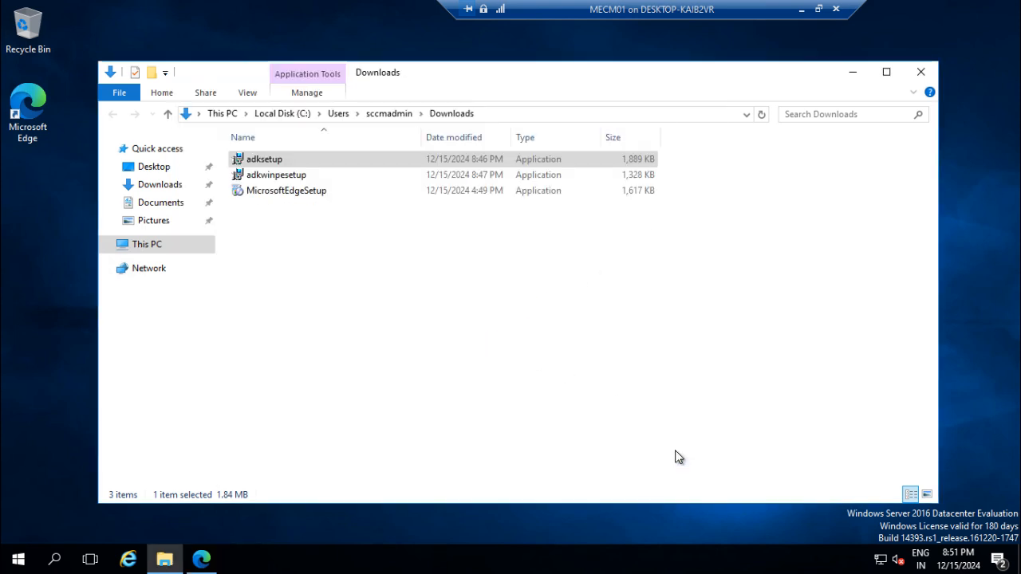
Step: Launch adkwinpesetup and choose to install the Windows PE add-ons on this computer in the common Windows Kits path
{"action": "right_click", "coordinate": [290, 178]}
{"action": "left_click", "coordinate": [333, 202]}
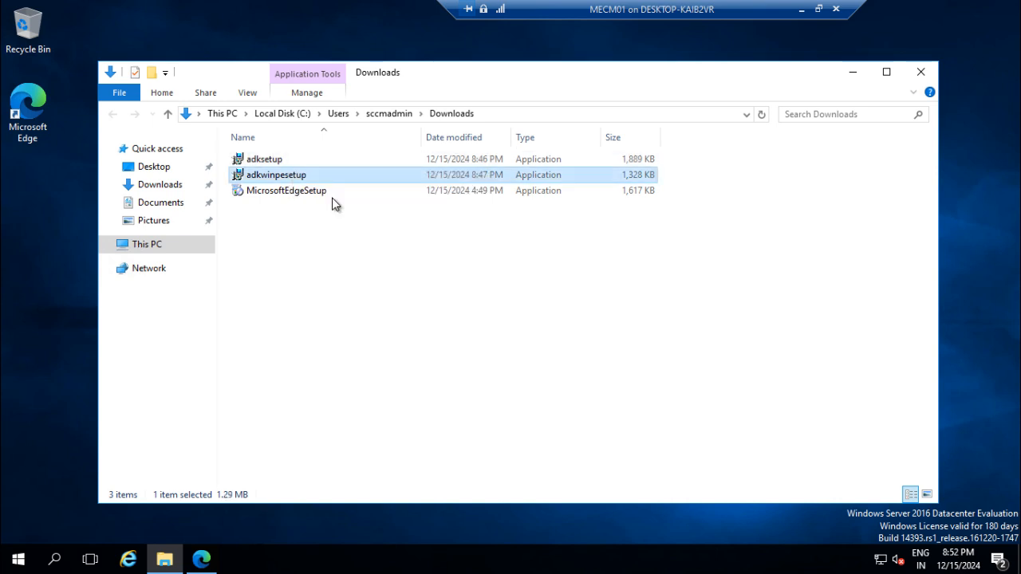
{"action": "left_click", "coordinate": [411, 385]}
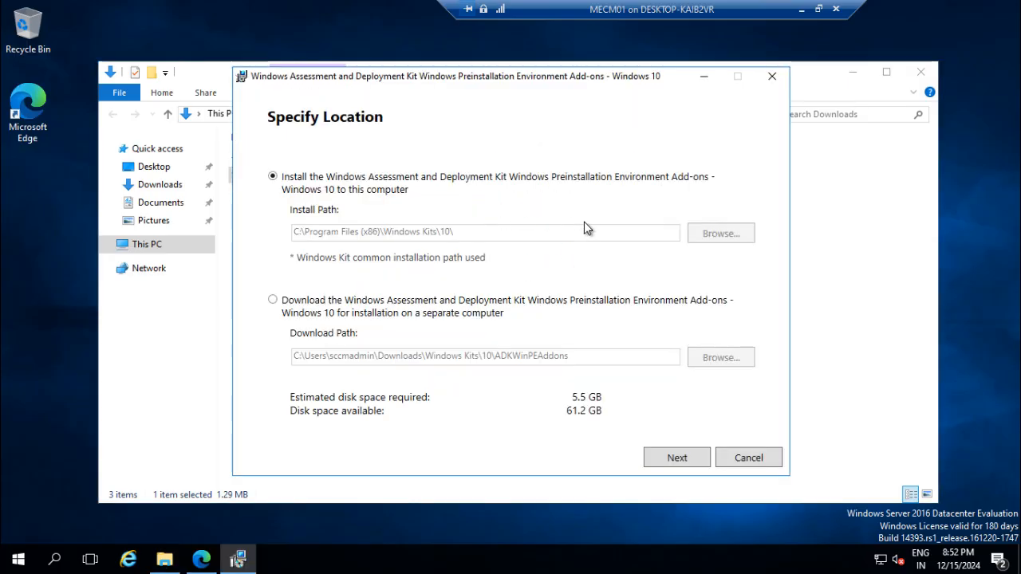
{"action": "left_click", "coordinate": [677, 457]}
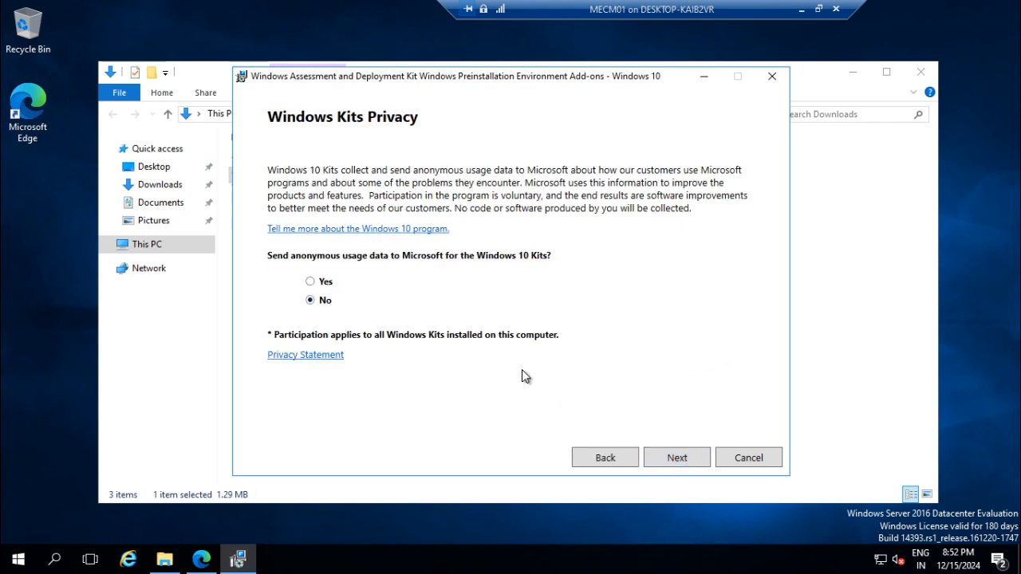
Step: Keep usage data sharing set to No, accept the license, and start installing Windows Preinstallation Environment (Windows PE)
{"action": "left_click", "coordinate": [677, 461]}
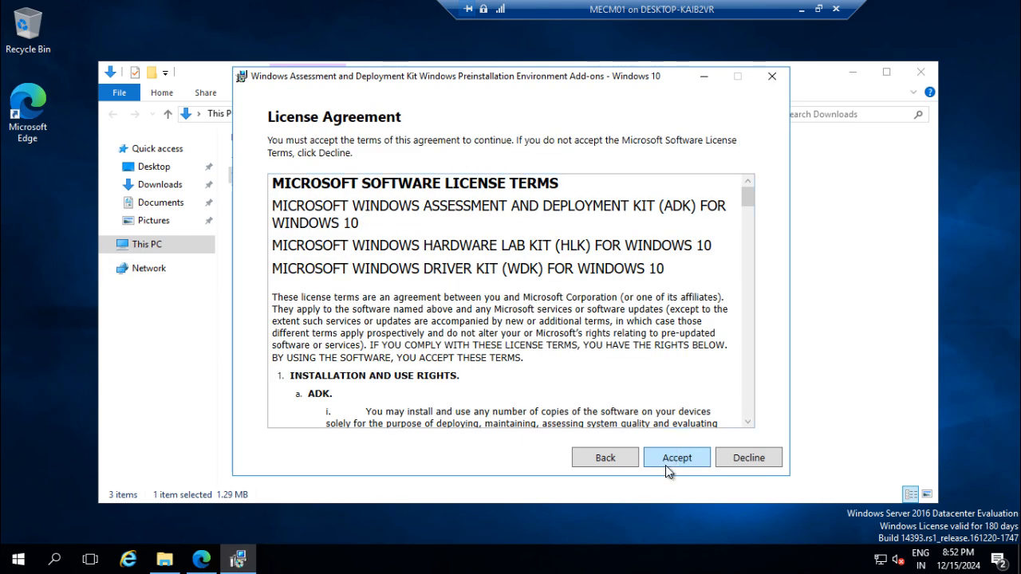
{"action": "left_click", "coordinate": [667, 469]}
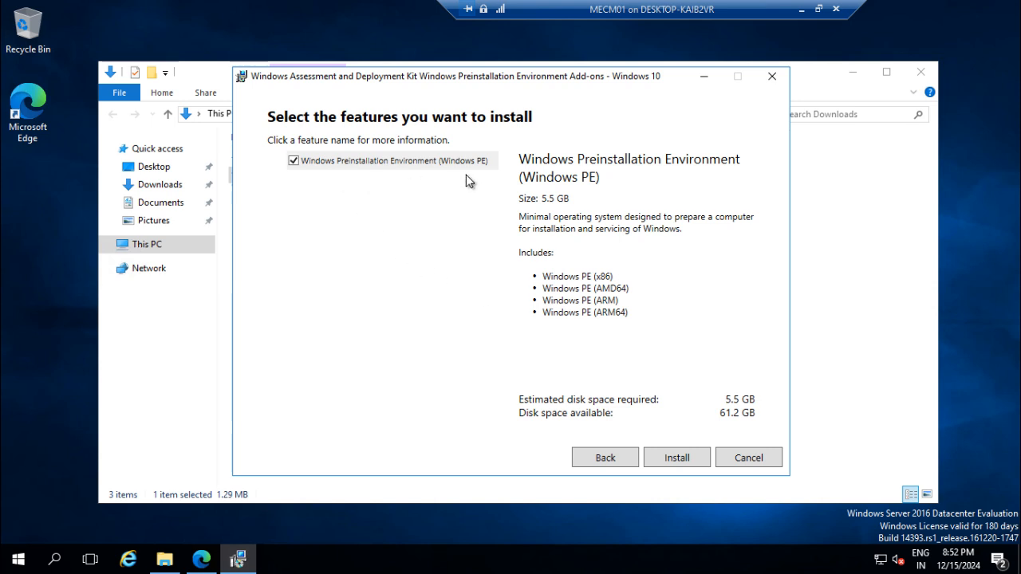
{"action": "left_click", "coordinate": [668, 457]}
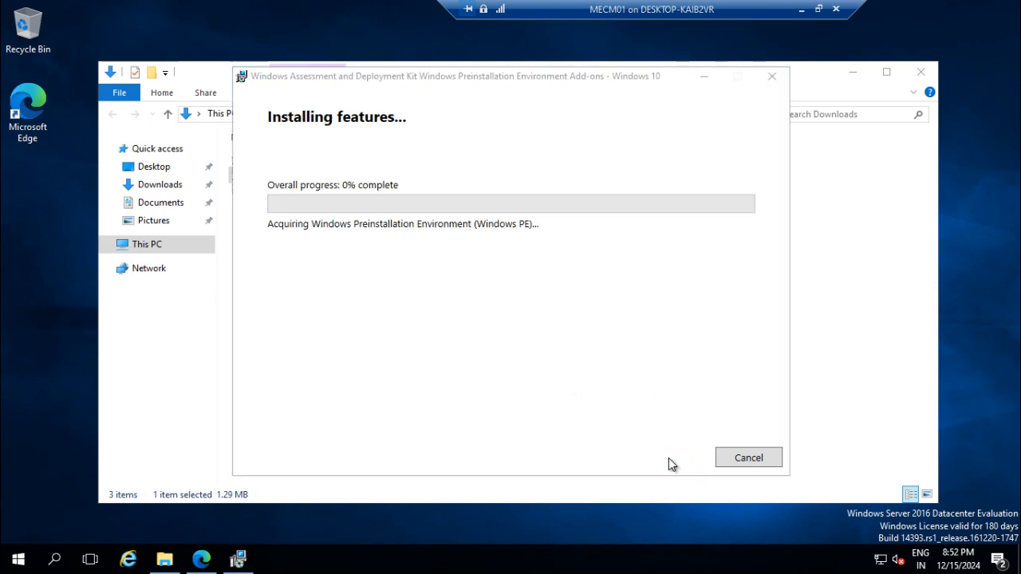
{"action": "key", "text": "ctrl+alt+Break"}
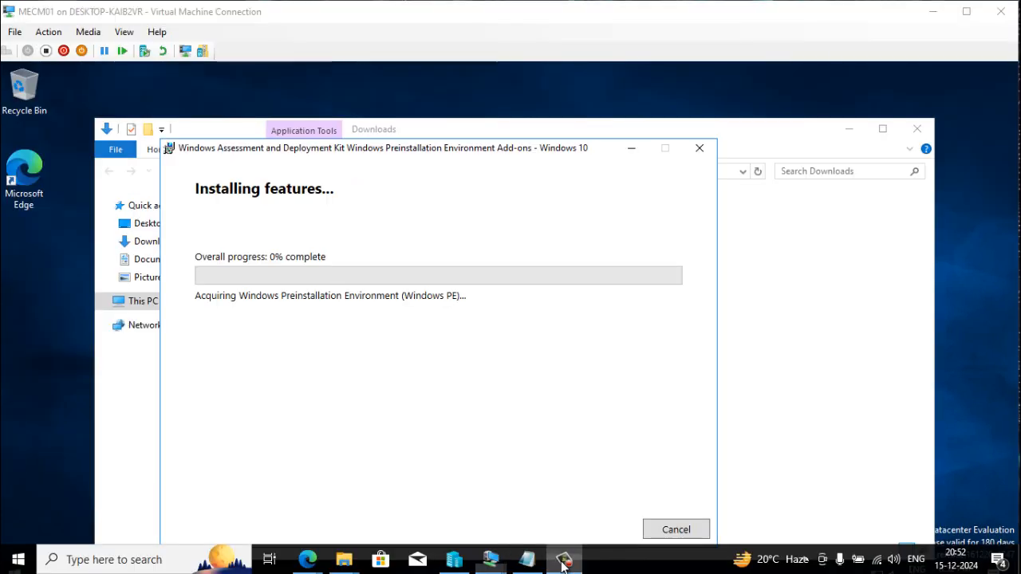
{"action": "left_click", "coordinate": [564, 559]}
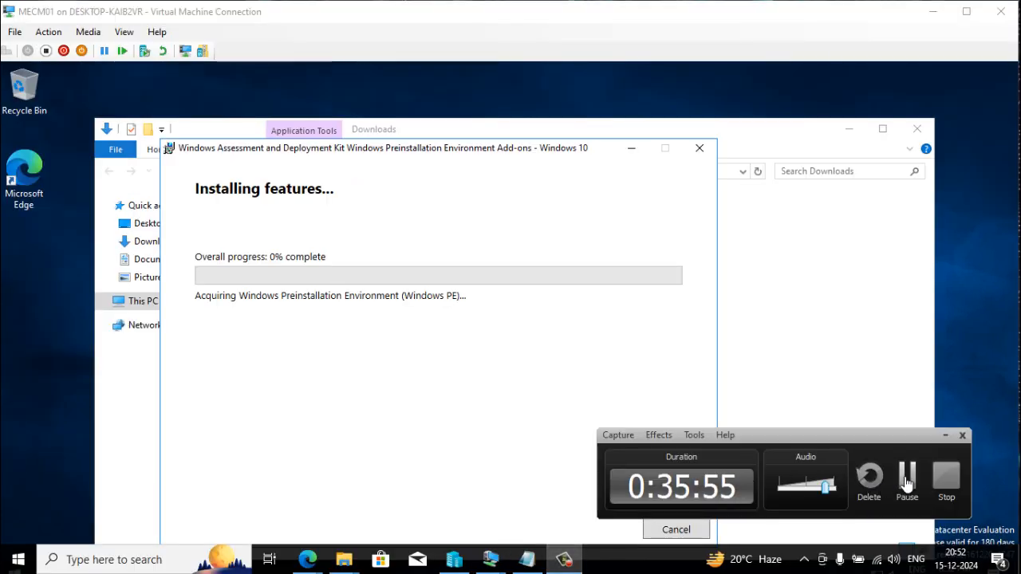
{"action": "left_click", "coordinate": [906, 484]}
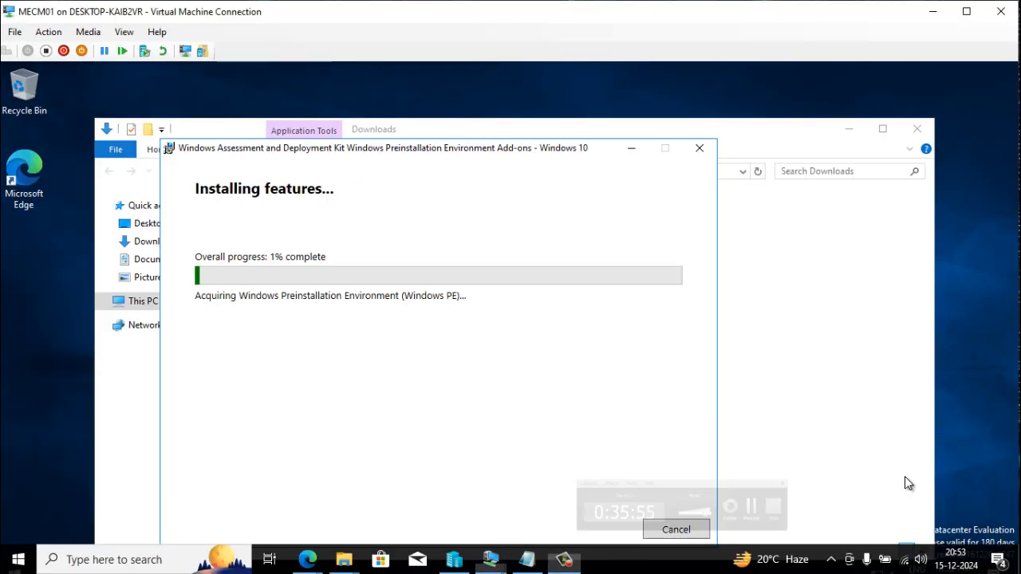
{"action": "left_click", "coordinate": [966, 11]}
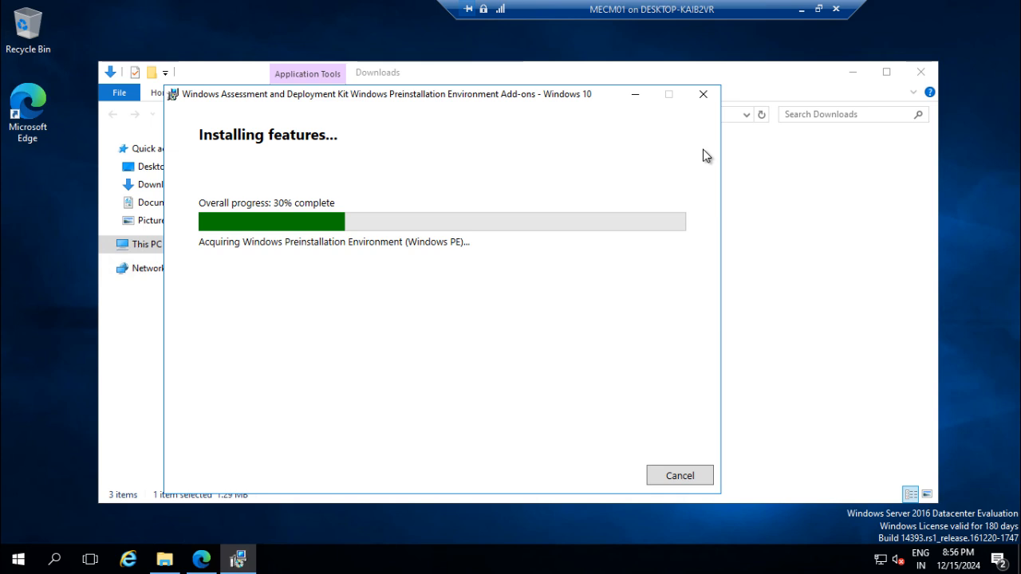
Step: In Server Manager, start adding roles and features with a role-based or feature-based installation, keeping the preselected destination server
{"action": "key", "text": "super"}
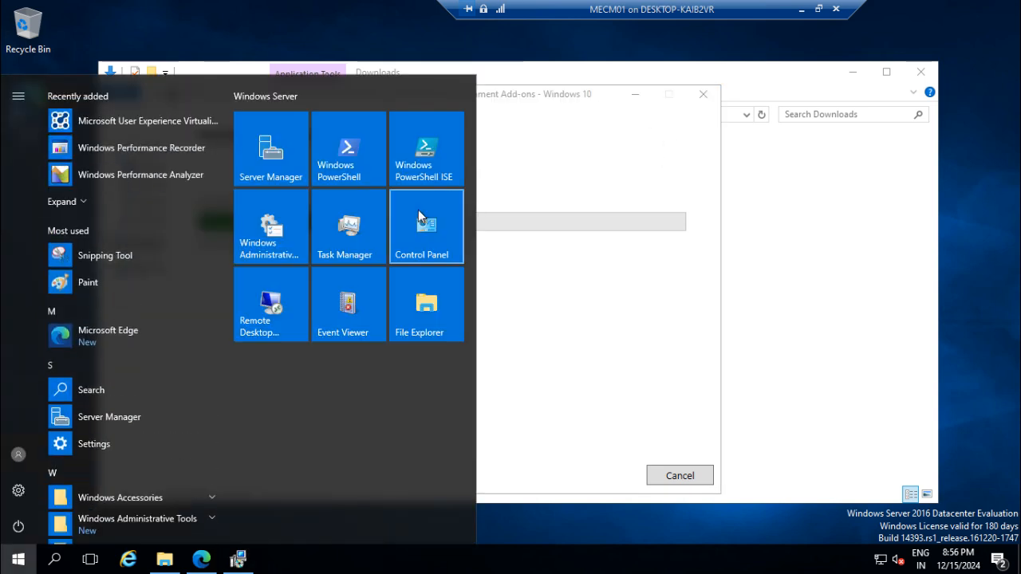
{"action": "left_click", "coordinate": [283, 160]}
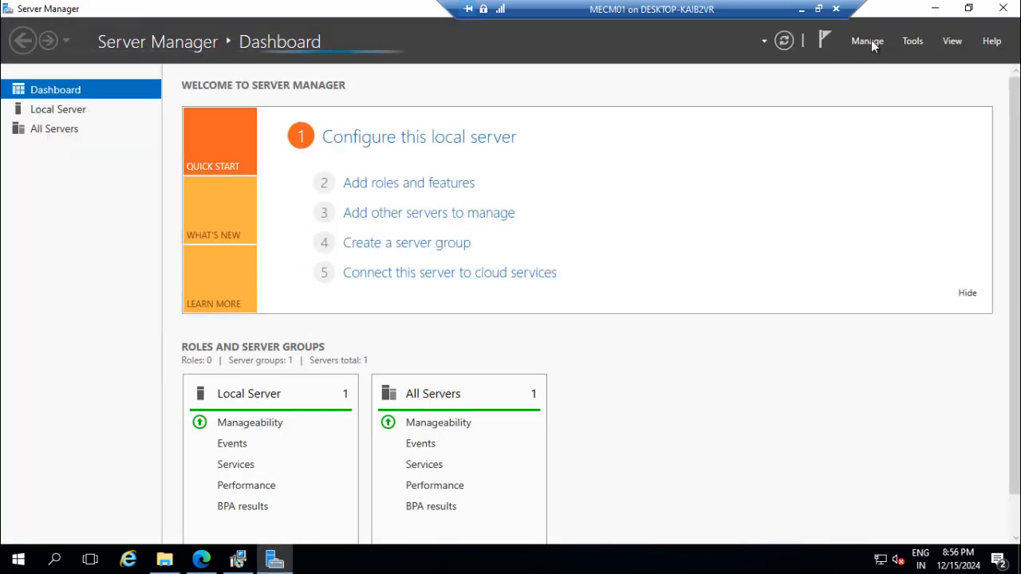
{"action": "left_click", "coordinate": [870, 40]}
{"action": "left_click", "coordinate": [876, 59]}
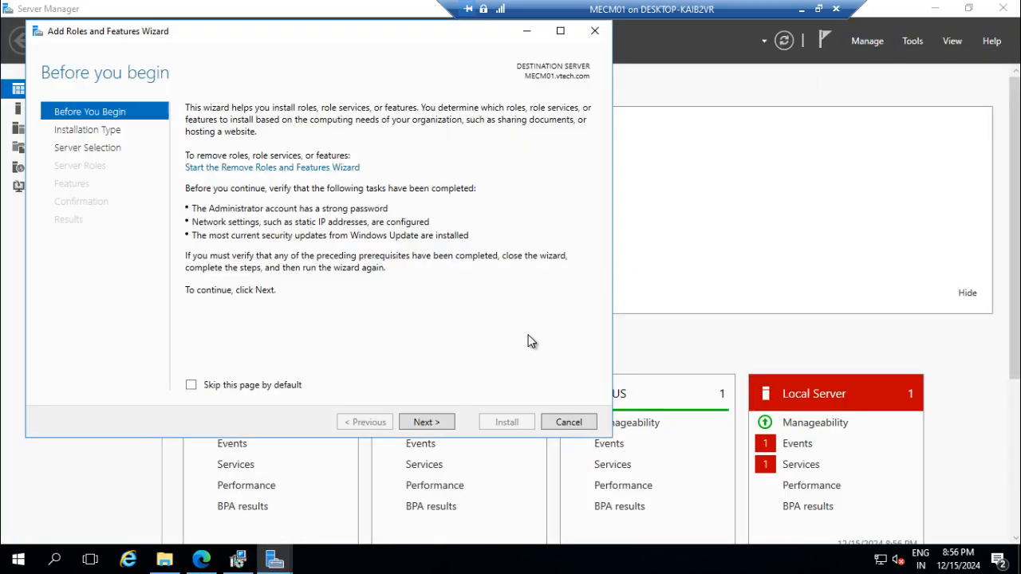
{"action": "left_click", "coordinate": [444, 423]}
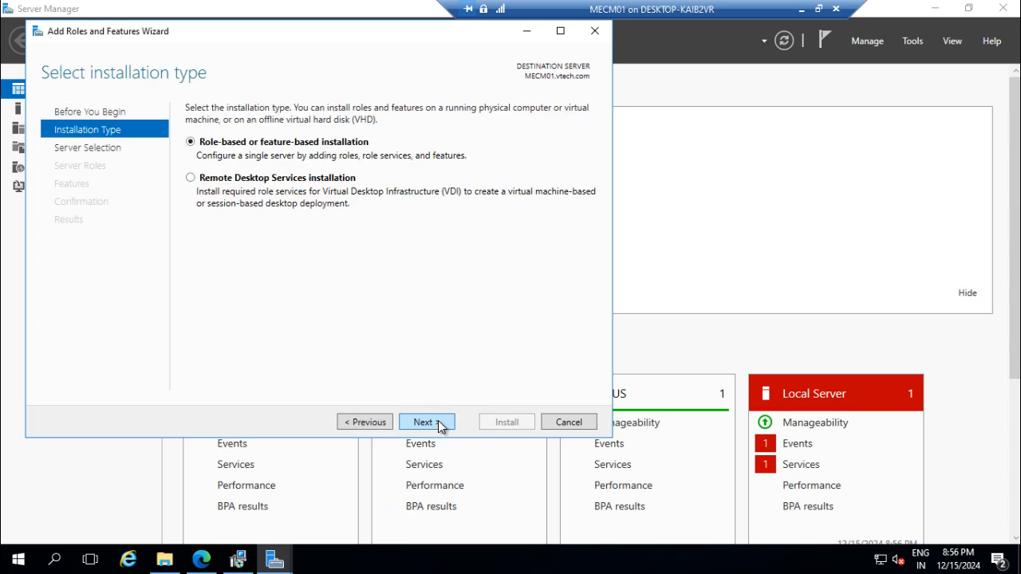
{"action": "left_click", "coordinate": [439, 422]}
{"action": "left_click", "coordinate": [437, 424]}
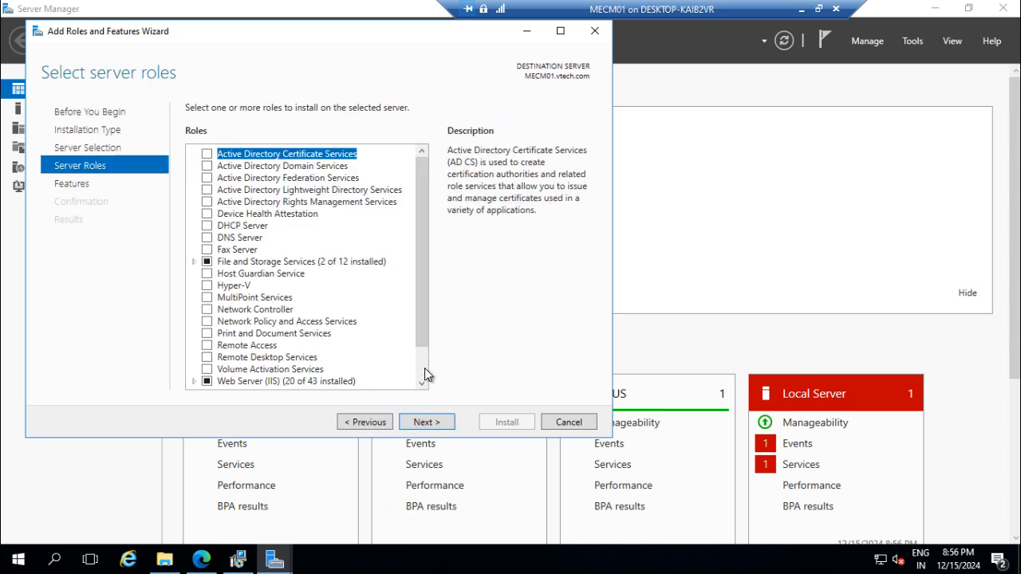
Step: Maximize the Add Roles and Features Wizard and return the MECM01 virtual machine connection to full screen
{"action": "key", "text": "ctrl+alt+Break"}
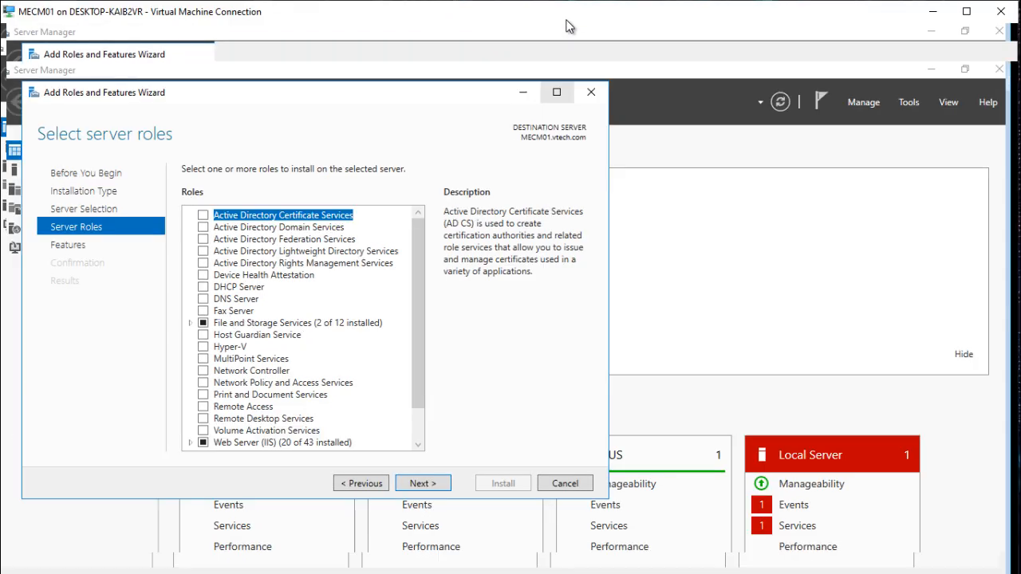
{"action": "left_click", "coordinate": [557, 91]}
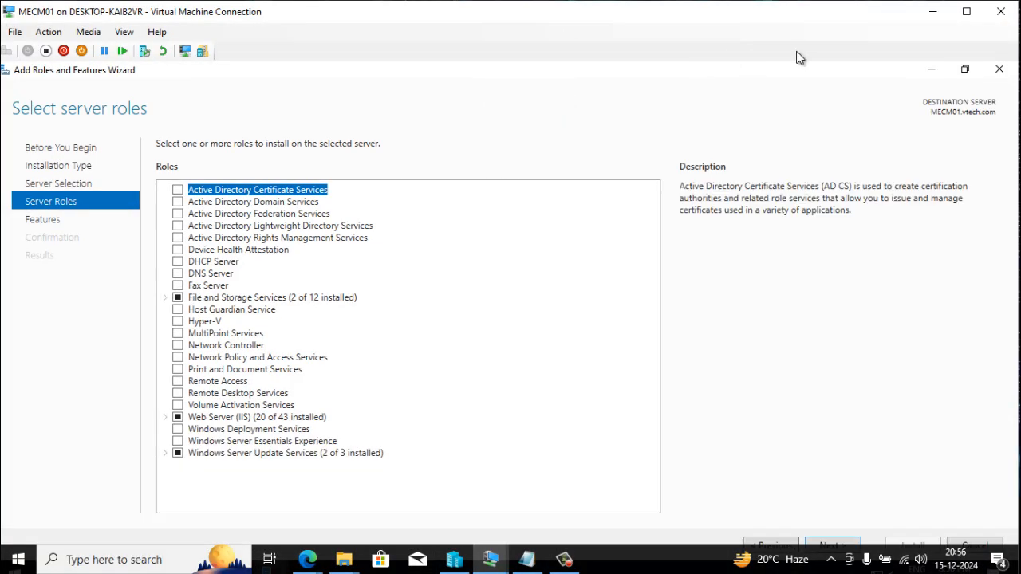
{"action": "left_click", "coordinate": [965, 11]}
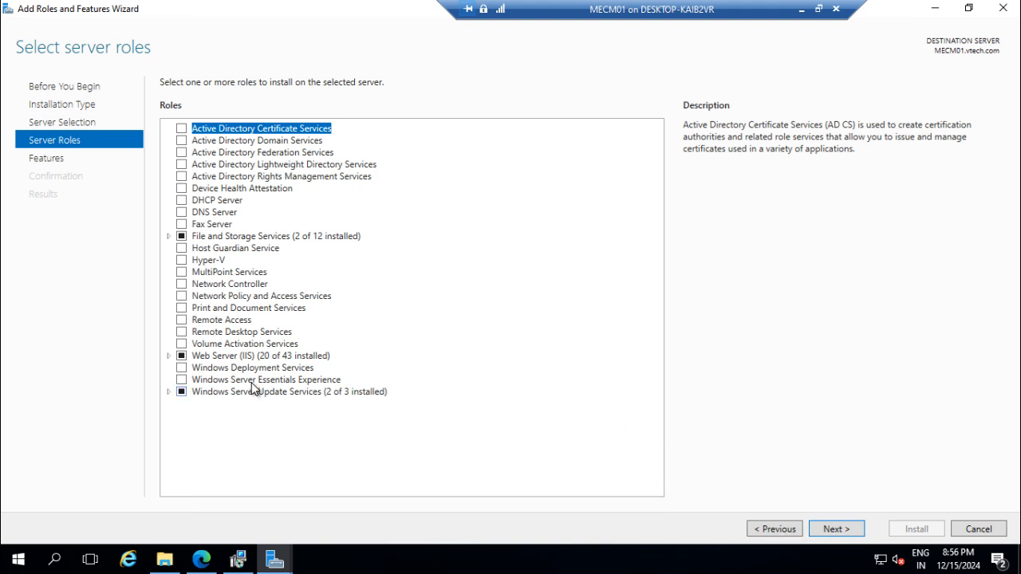
Step: Examine the Web Server (IIS) role services, including which Security options are installed
{"action": "left_click", "coordinate": [170, 355]}
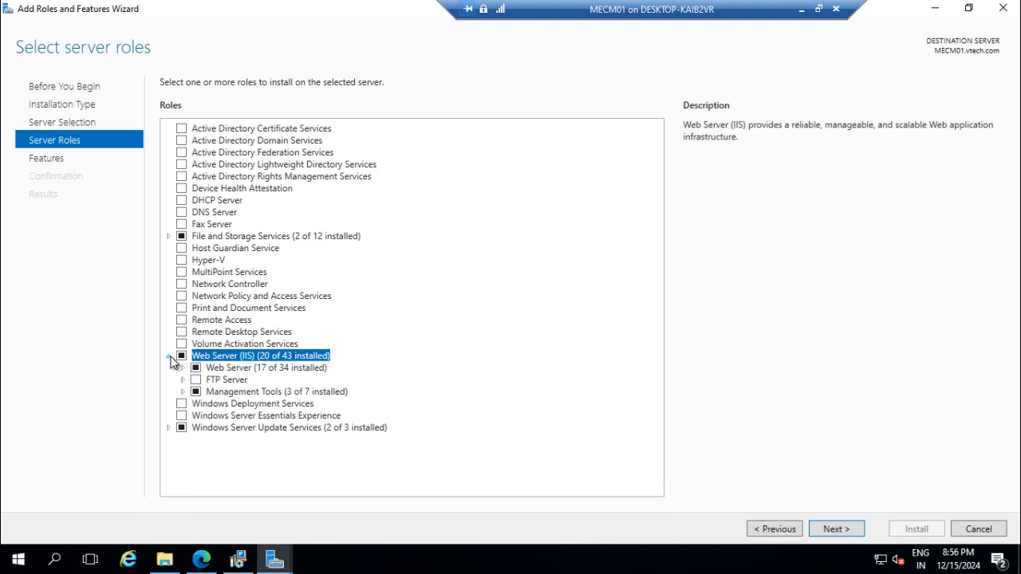
{"action": "left_click", "coordinate": [183, 368]}
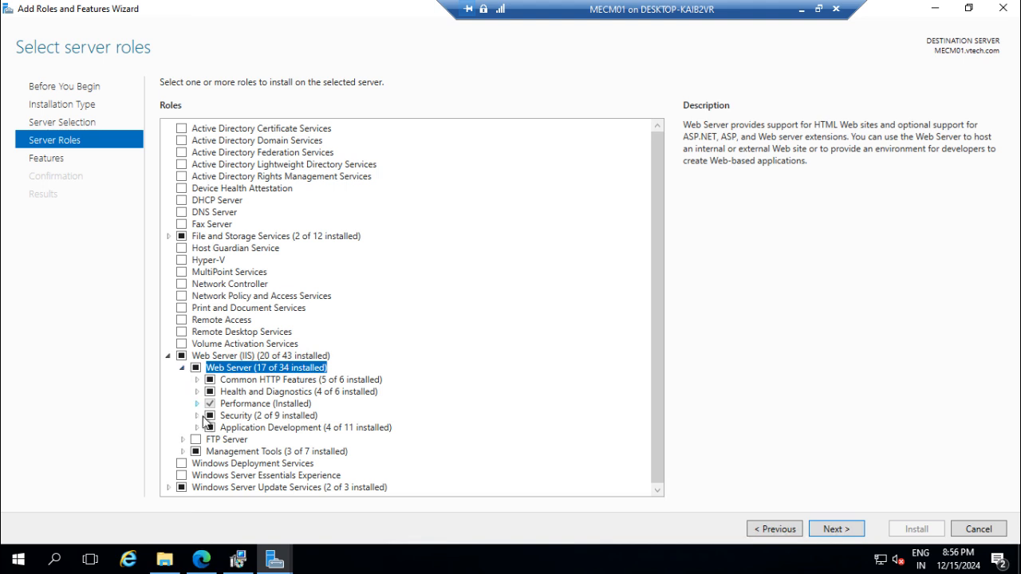
{"action": "left_click", "coordinate": [196, 416]}
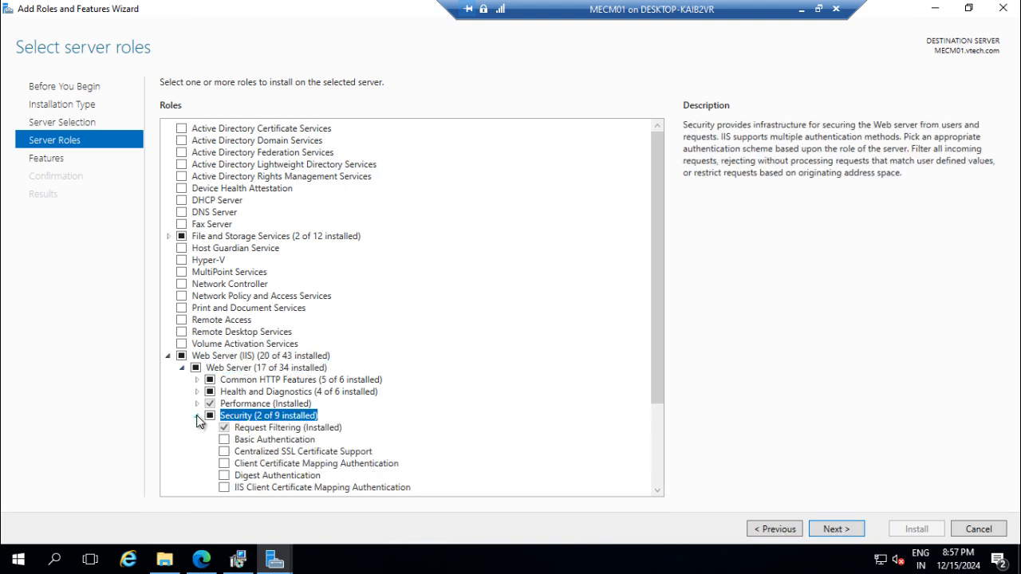
{"action": "scroll", "coordinate": [662, 461], "scroll_direction": "down", "scroll_amount": 3}
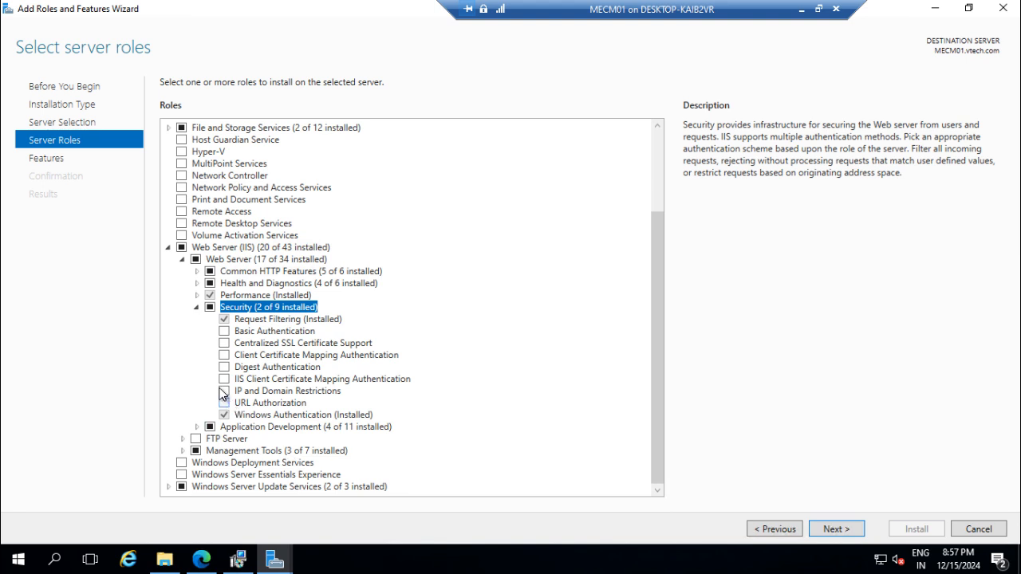
{"action": "left_click", "coordinate": [181, 260]}
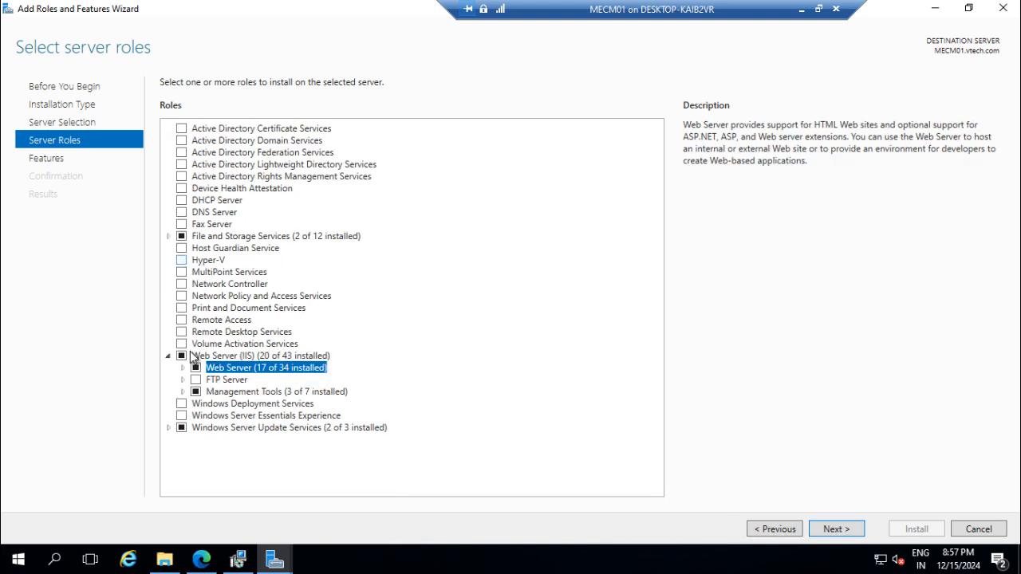
{"action": "left_click", "coordinate": [183, 367]}
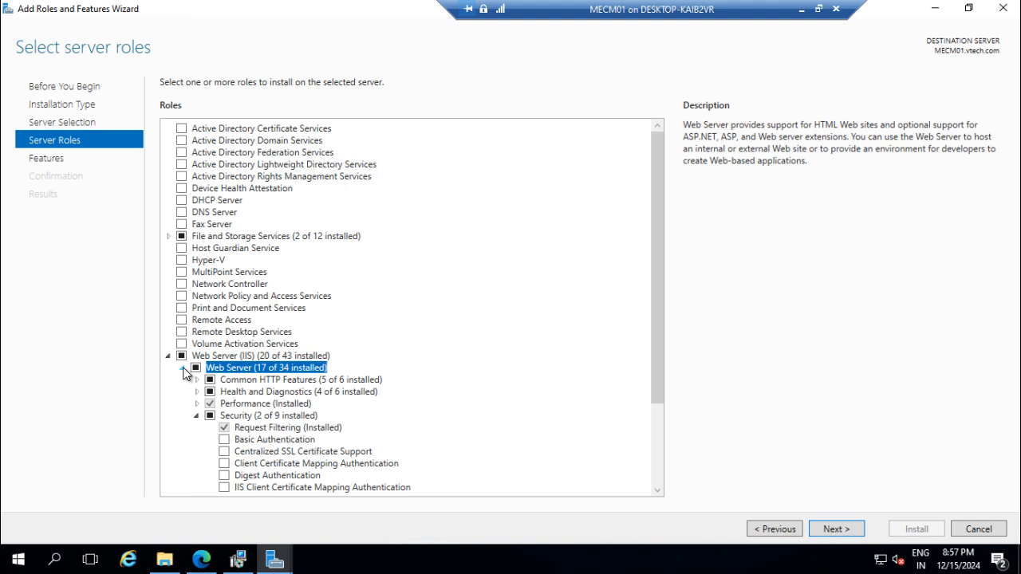
{"action": "left_click", "coordinate": [196, 416]}
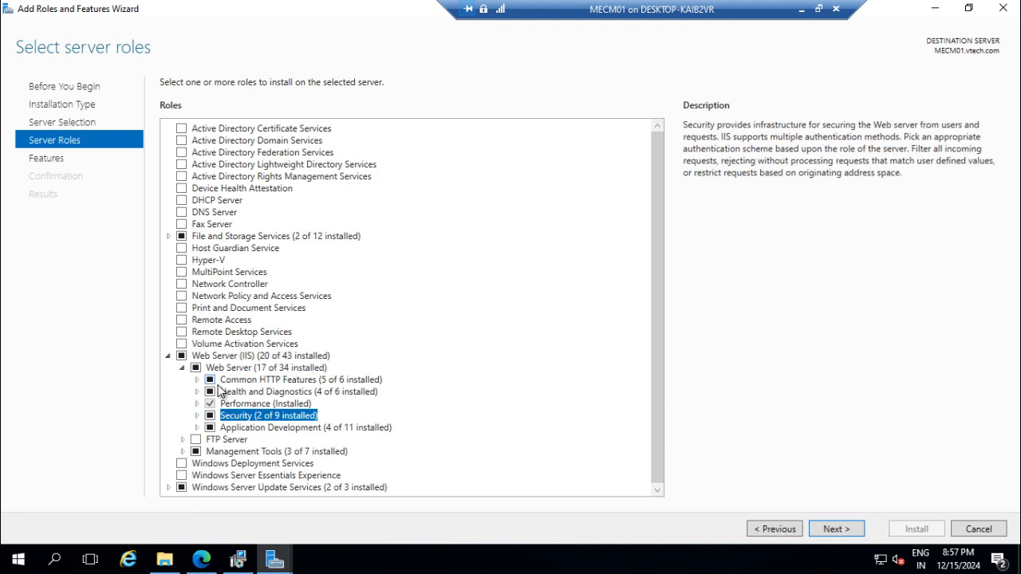
{"action": "left_click", "coordinate": [182, 368]}
{"action": "left_click", "coordinate": [168, 355]}
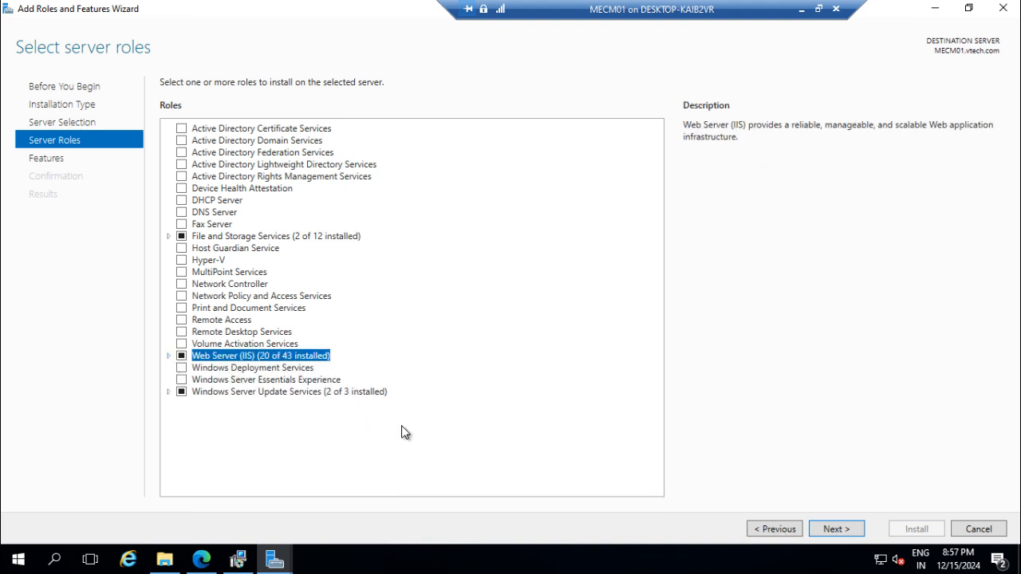
Step: Continue to the feature selection without adding roles, and check the .NET Framework 3.5, .NET Framework 4.6 and BITS features
{"action": "left_click", "coordinate": [834, 531]}
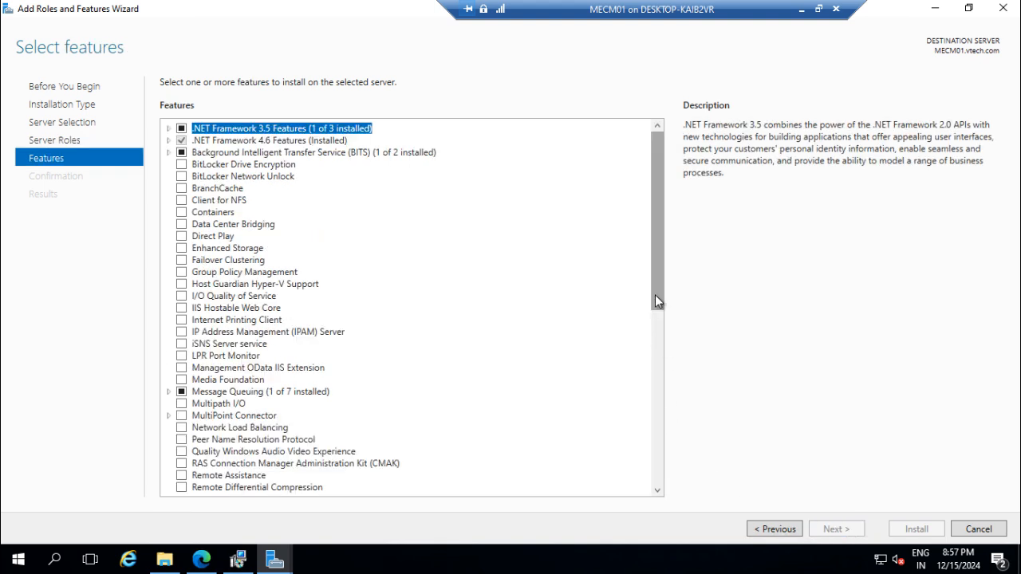
{"action": "left_click_drag", "start_coordinate": [654, 295], "coordinate": [657, 271]}
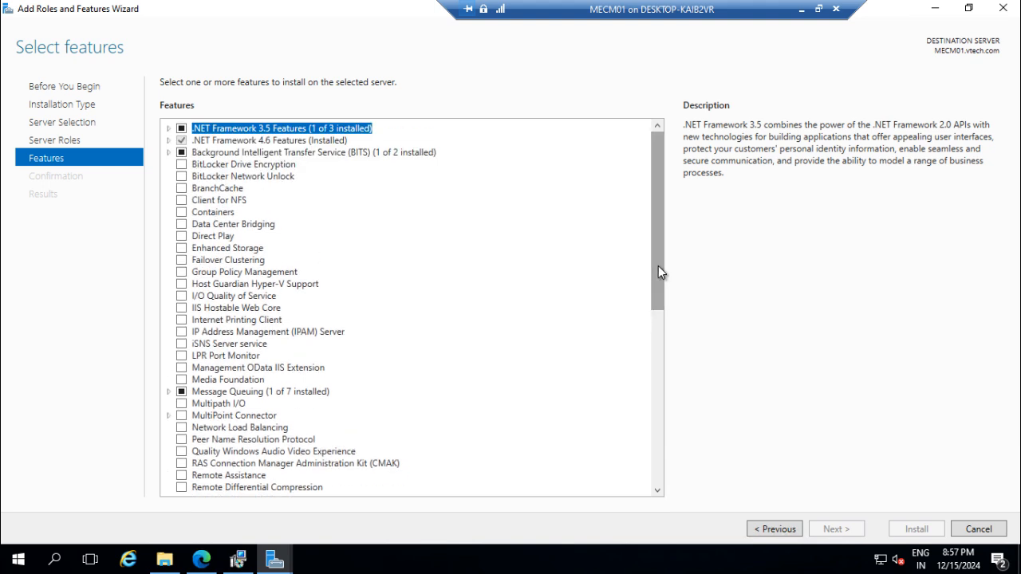
{"action": "left_click", "coordinate": [169, 130]}
{"action": "left_click", "coordinate": [169, 130]}
{"action": "left_click", "coordinate": [169, 130]}
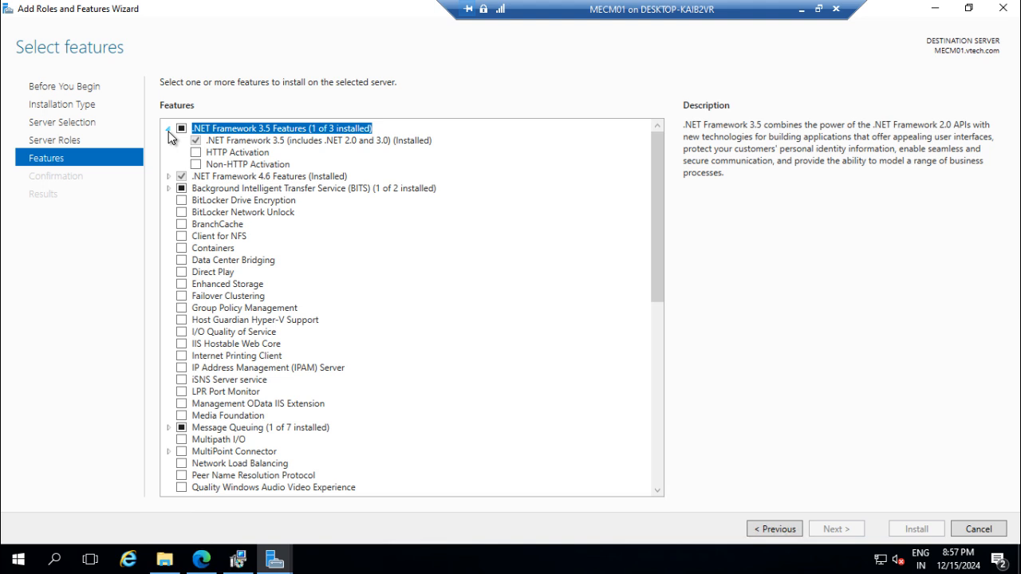
{"action": "left_click", "coordinate": [168, 130]}
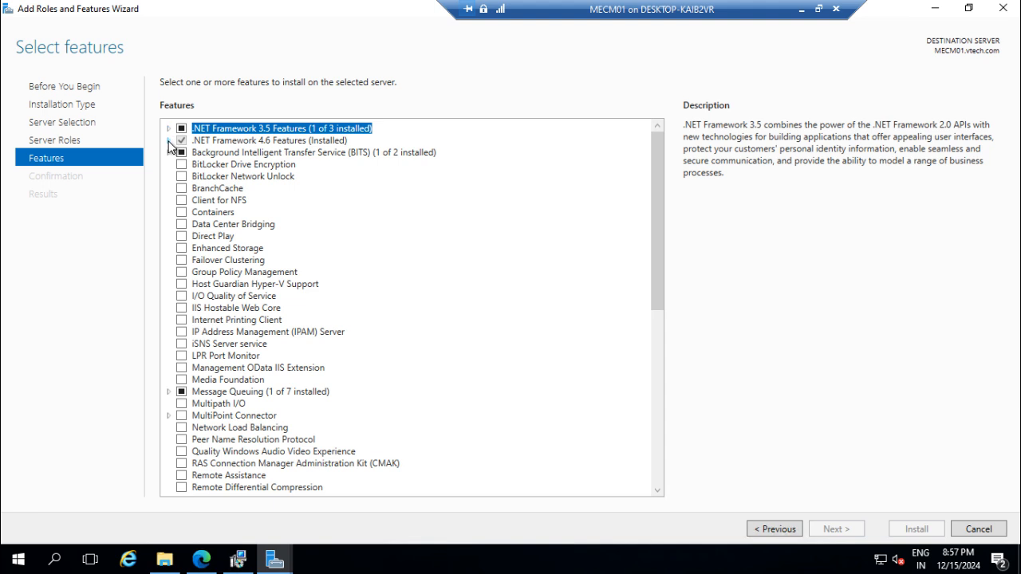
{"action": "left_click", "coordinate": [168, 141]}
{"action": "left_click", "coordinate": [169, 141]}
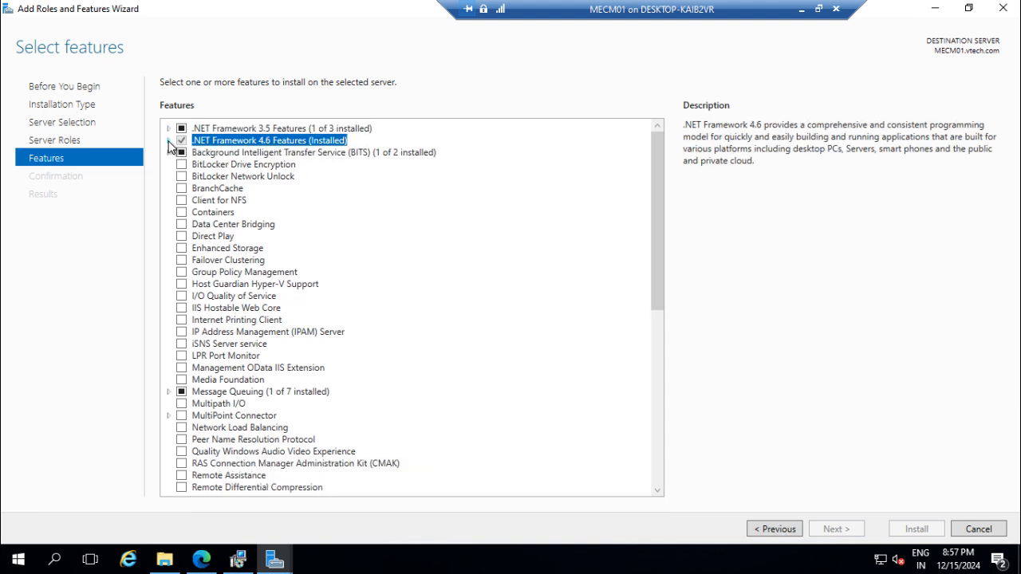
{"action": "left_click", "coordinate": [168, 153]}
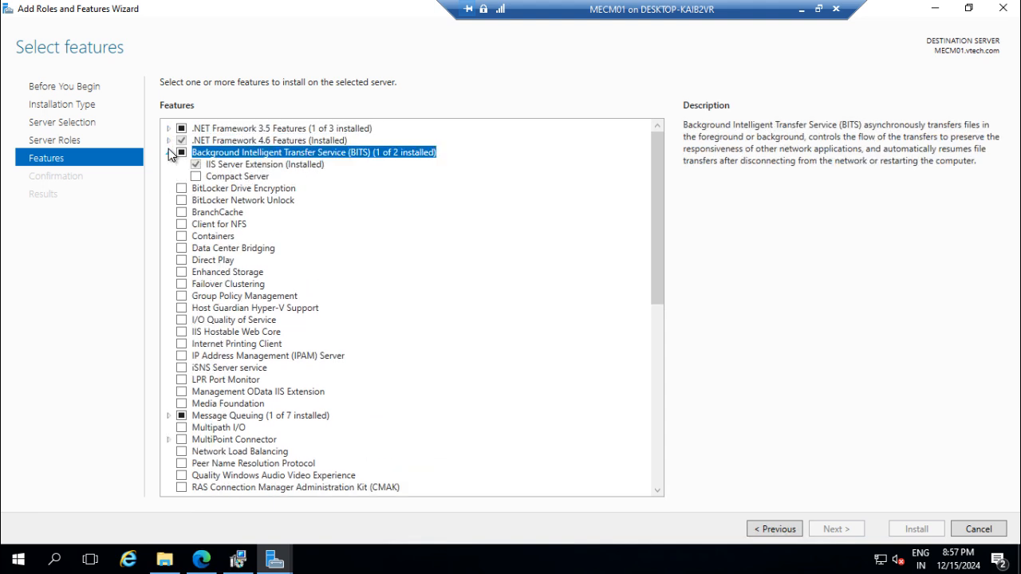
{"action": "left_click", "coordinate": [169, 152]}
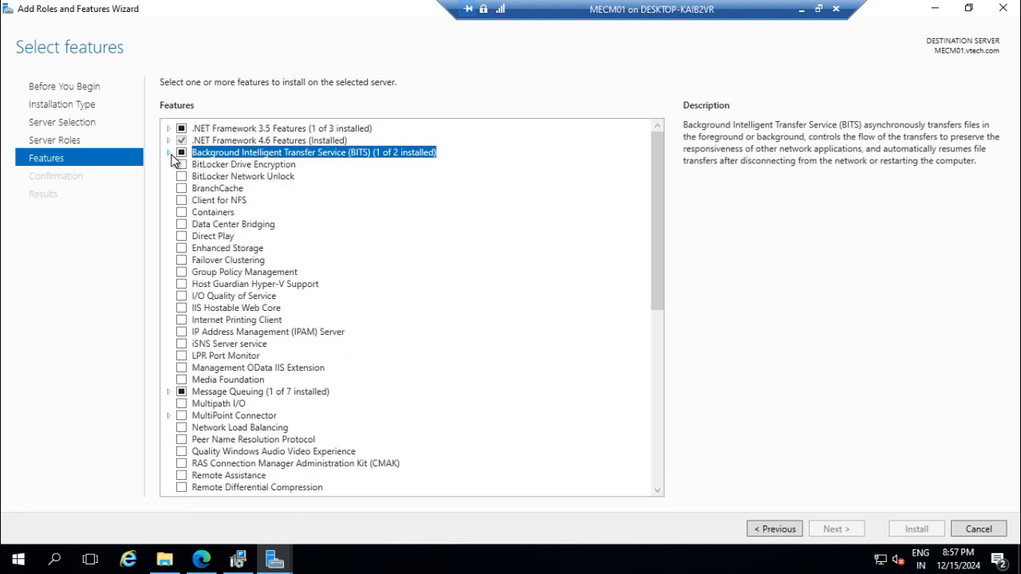
Step: Select the Remote Differential Compression feature and start its installation without enabling automatic restart
{"action": "left_click_drag", "start_coordinate": [660, 297], "coordinate": [670, 425]}
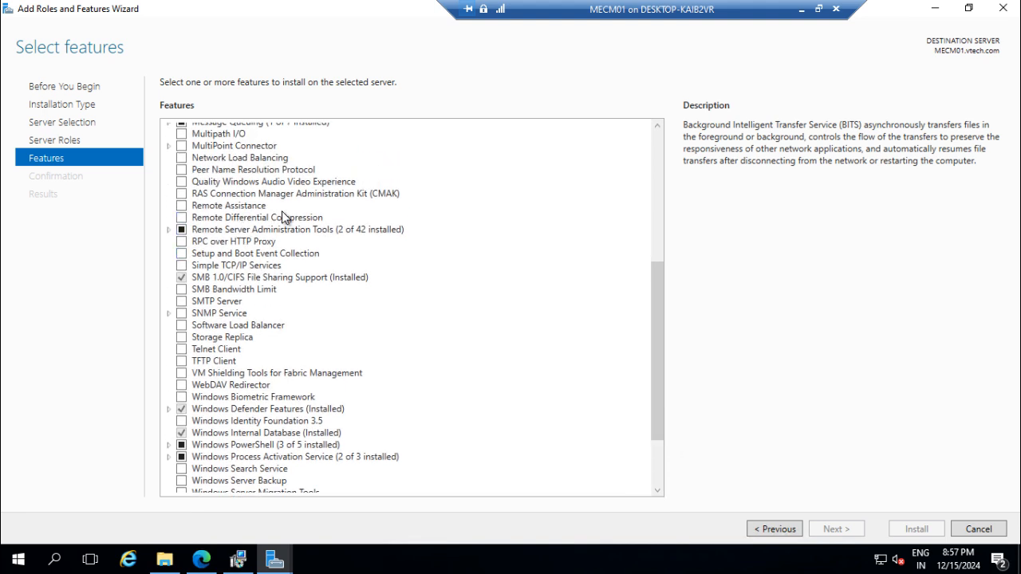
{"action": "left_click", "coordinate": [182, 218]}
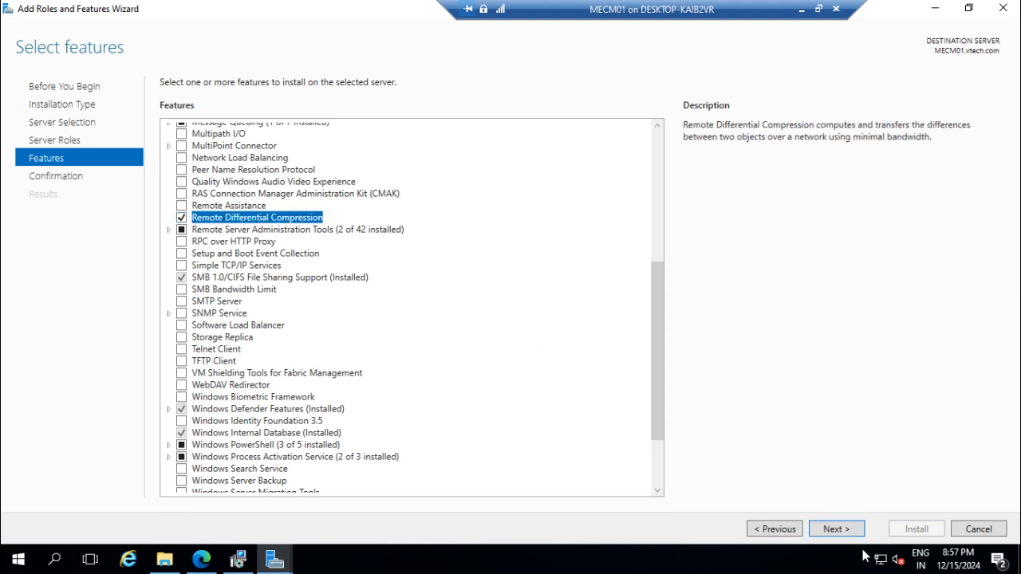
{"action": "left_click", "coordinate": [836, 529]}
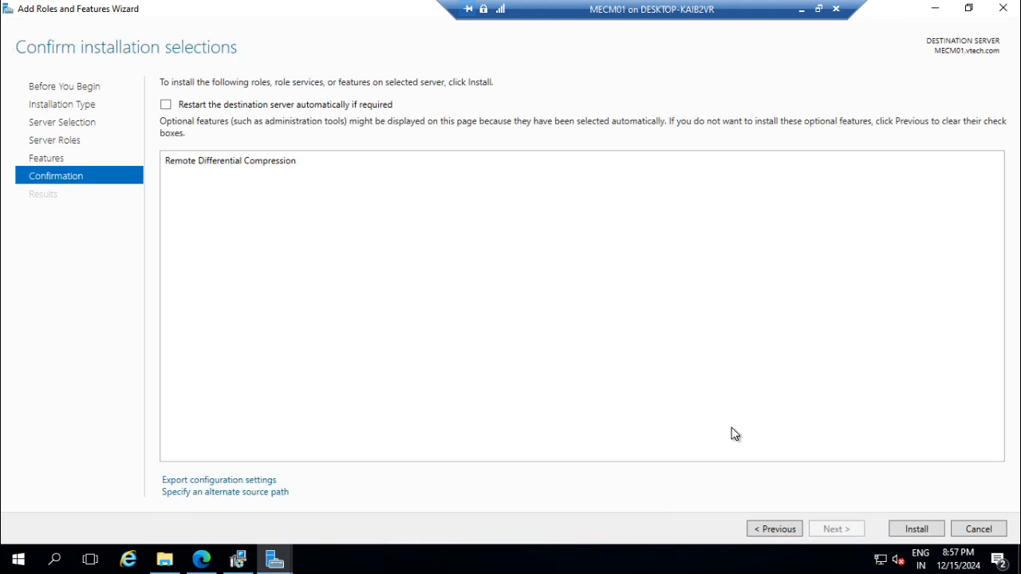
{"action": "left_click", "coordinate": [909, 528]}
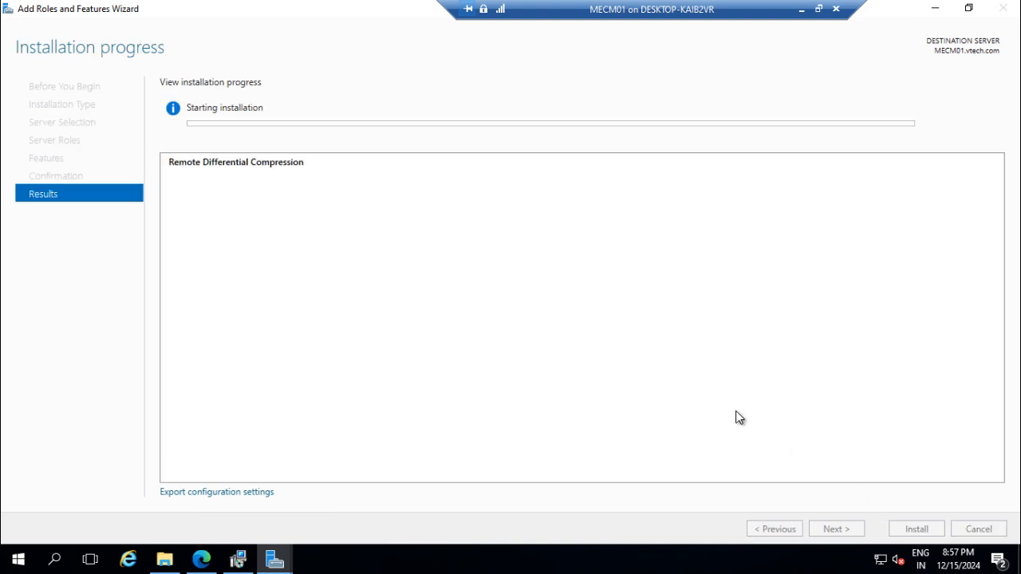
Step: Minimize Server Manager and close the finished Windows PE add-ons setup along with the Downloads folder window
{"action": "left_click", "coordinate": [966, 10]}
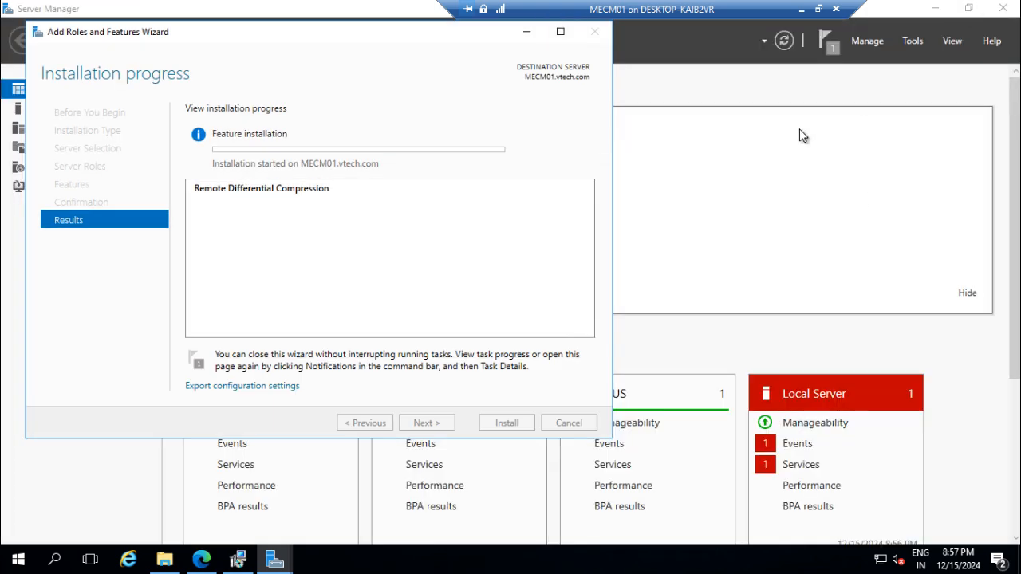
{"action": "left_click", "coordinate": [936, 9]}
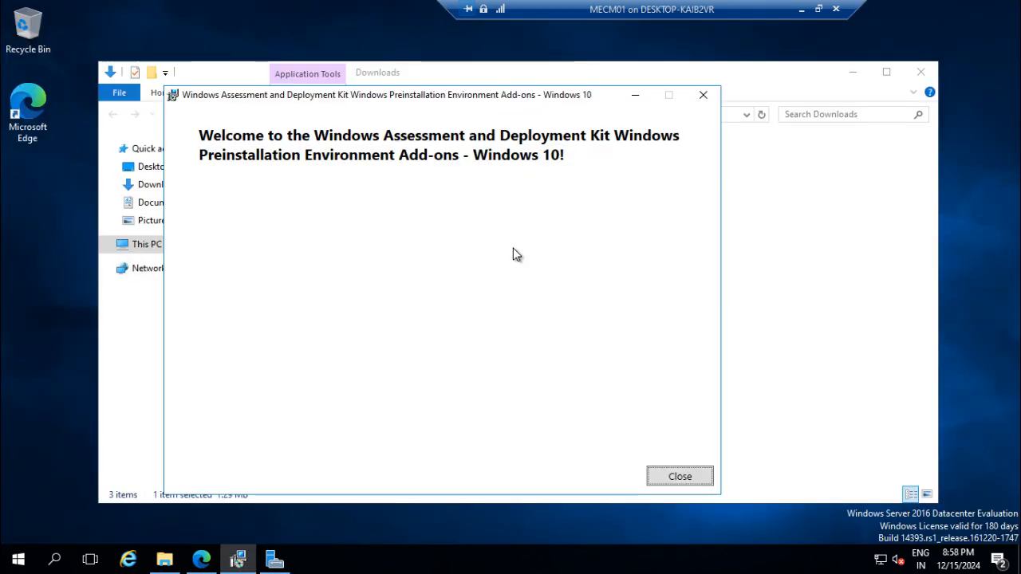
{"action": "left_click", "coordinate": [679, 474]}
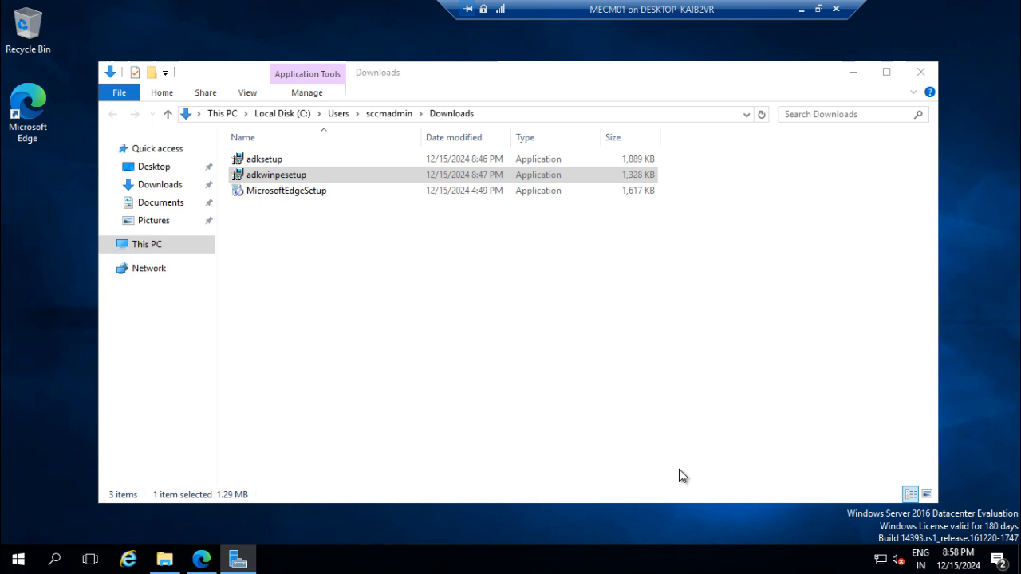
{"action": "left_click", "coordinate": [918, 73]}
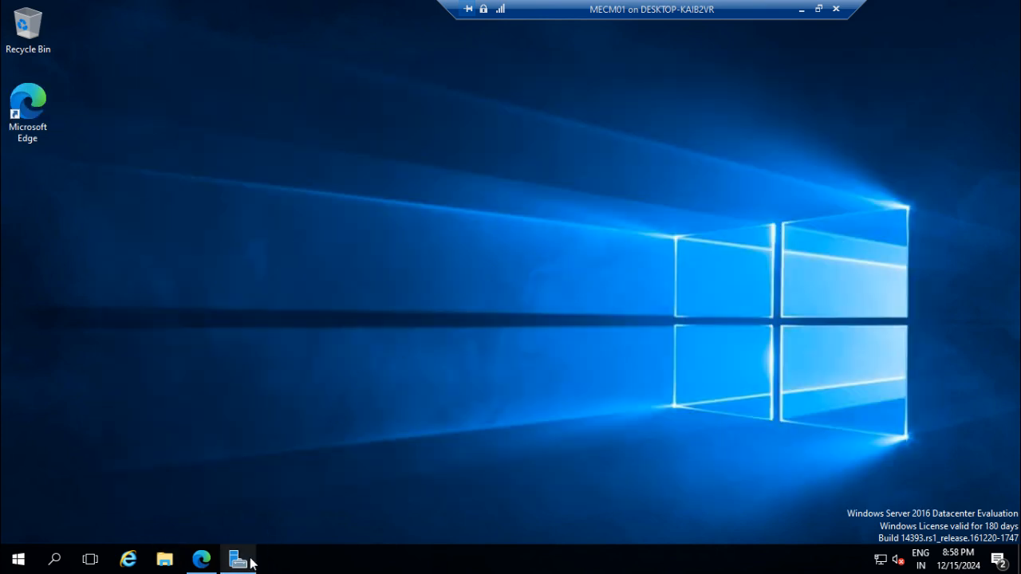
Step: Return to Server Manager, close the finished feature installation wizard, and exit Server Manager
{"action": "mouse_move", "coordinate": [250, 565]}
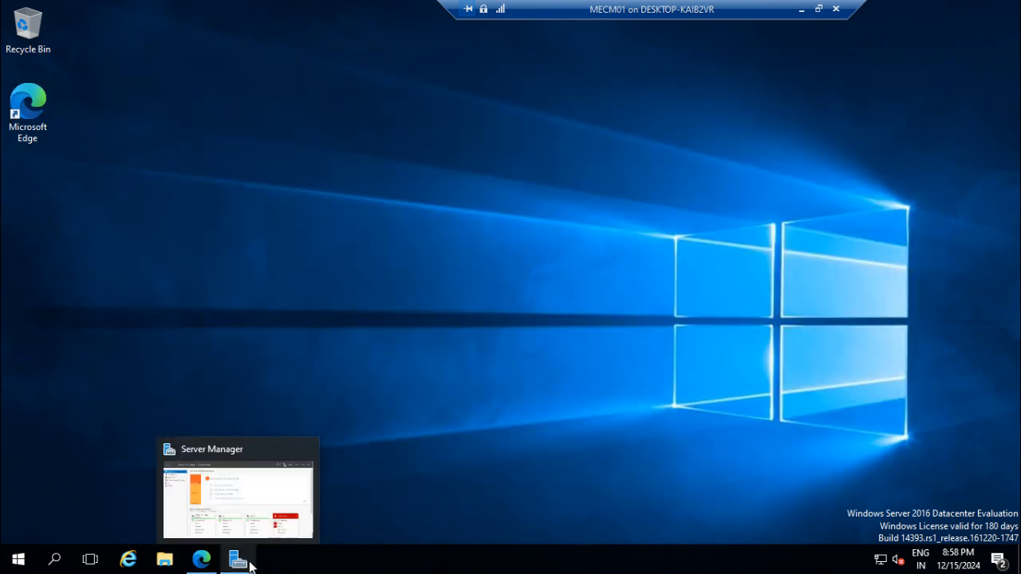
{"action": "left_click", "coordinate": [235, 456]}
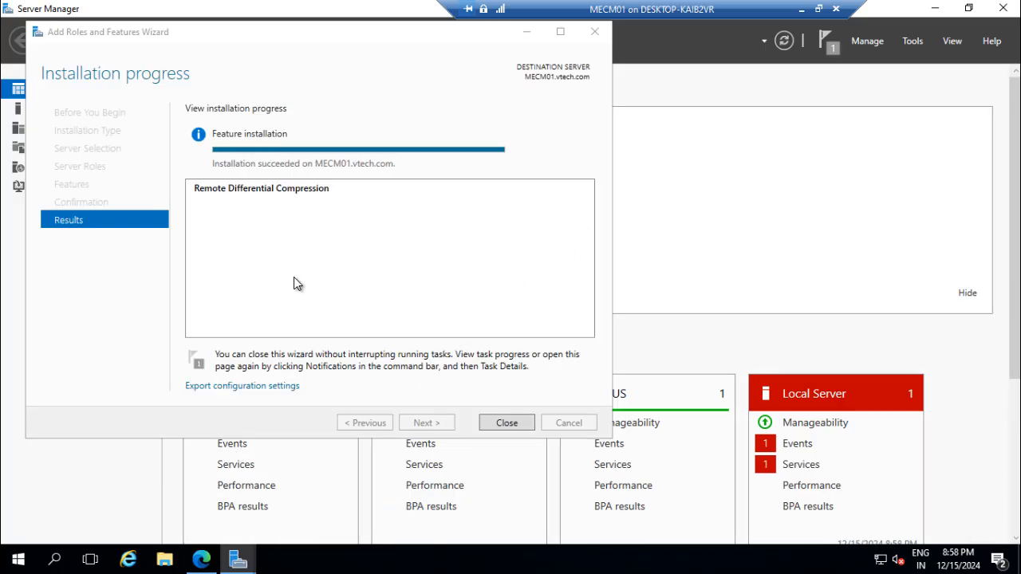
{"action": "left_click", "coordinate": [492, 423]}
{"action": "key", "text": "alt+F4"}
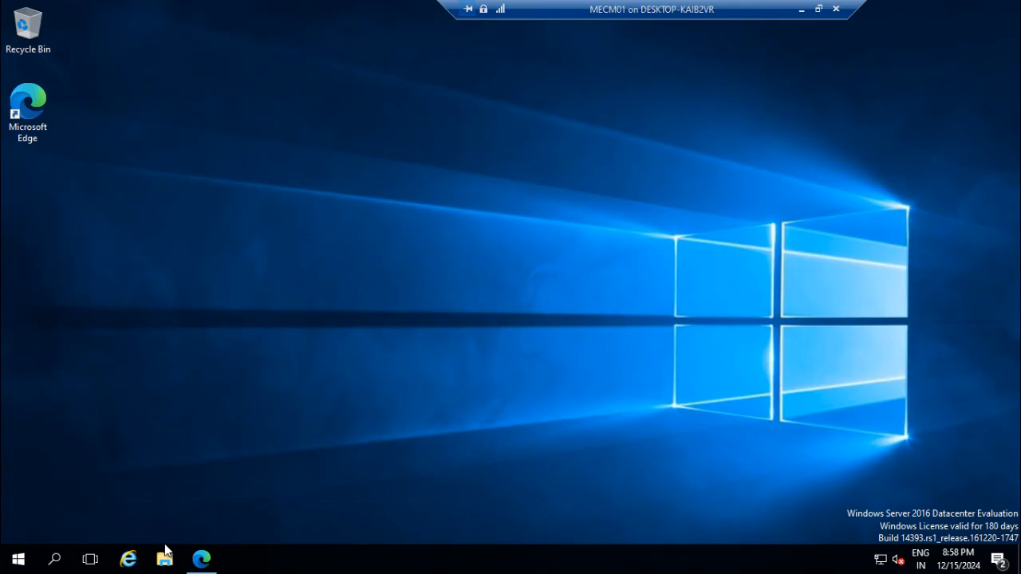
Step: Refresh the desktop and open the MEM_Configmgr_2103 folder on DVD Drive (D:) in File Explorer
{"action": "right_click", "coordinate": [288, 470]}
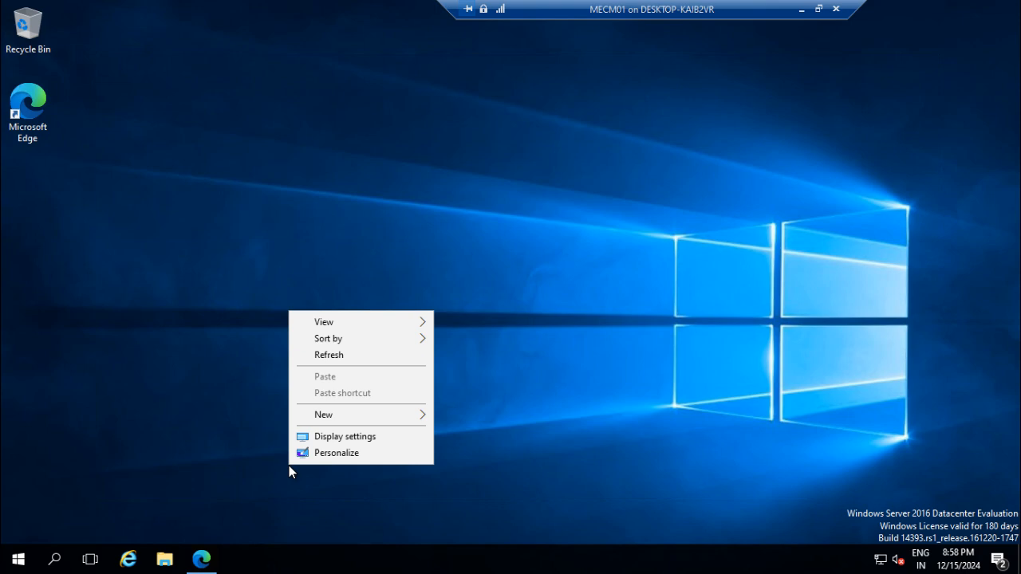
{"action": "left_click", "coordinate": [330, 354]}
{"action": "left_click", "coordinate": [165, 561]}
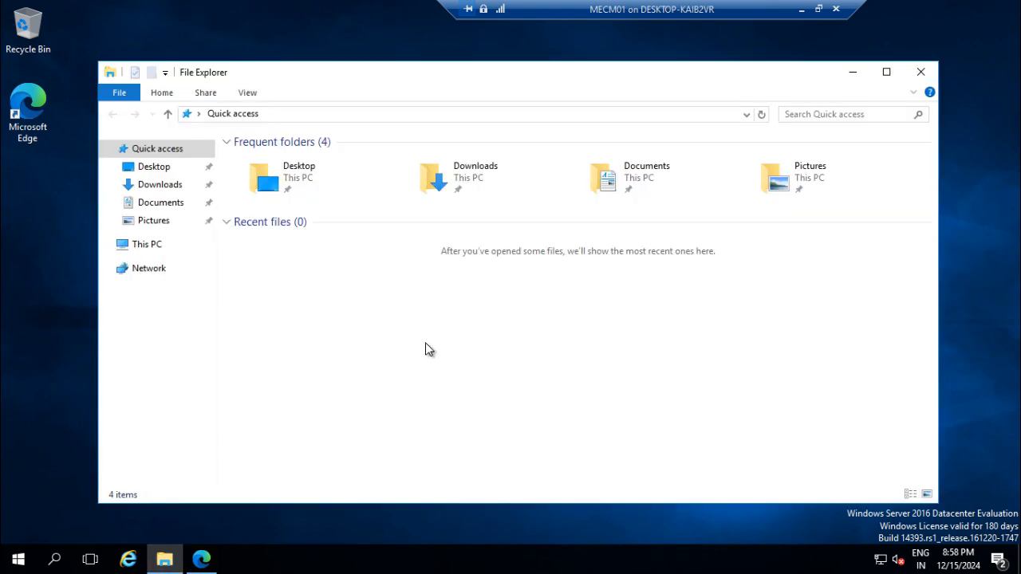
{"action": "left_click", "coordinate": [147, 244]}
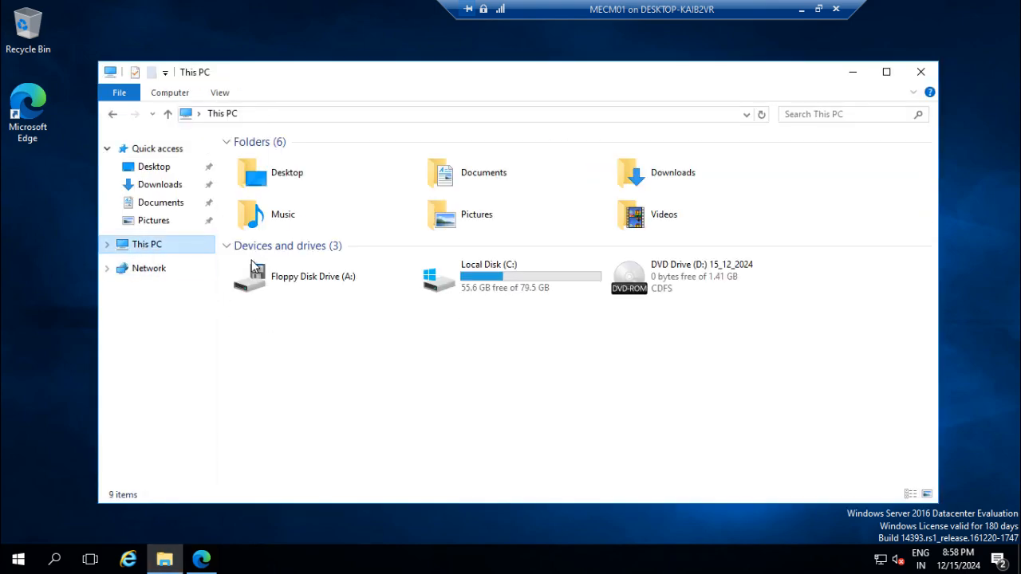
{"action": "double_click", "coordinate": [636, 275]}
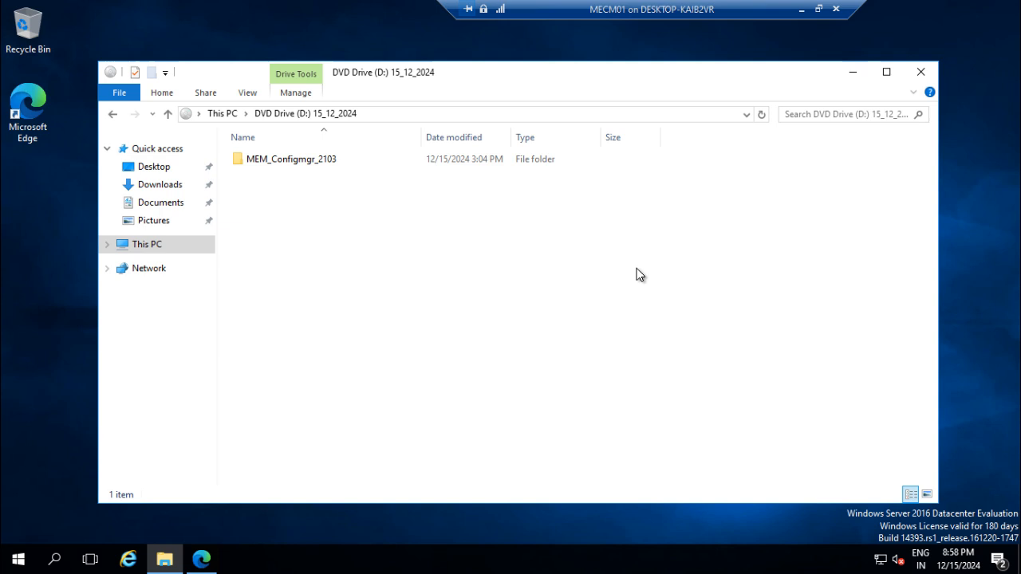
{"action": "double_click", "coordinate": [294, 164]}
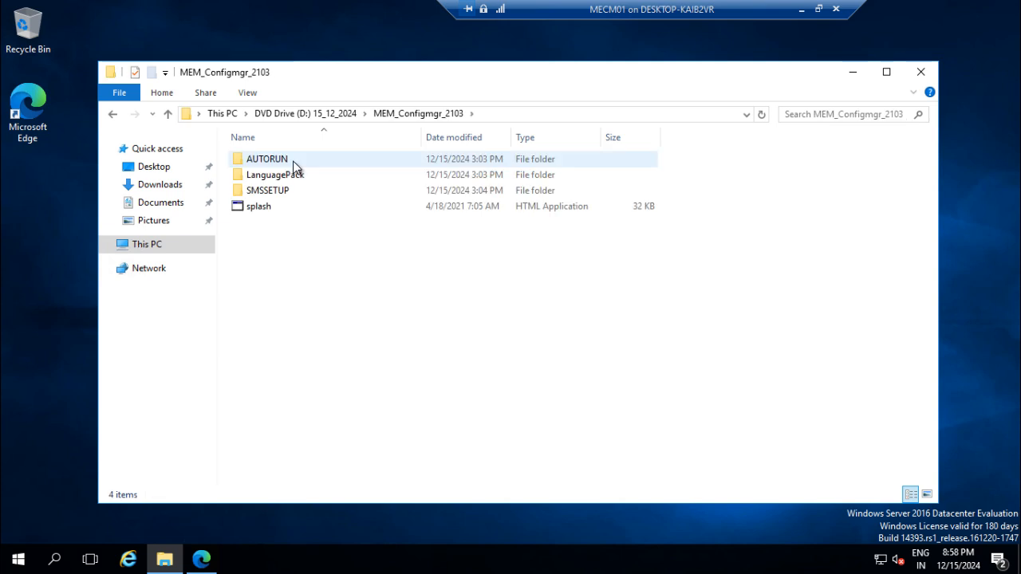
Step: Open the splash application, minimize the folder window and start the Microsoft Endpoint Configuration Manager installation
{"action": "right_click", "coordinate": [252, 215]}
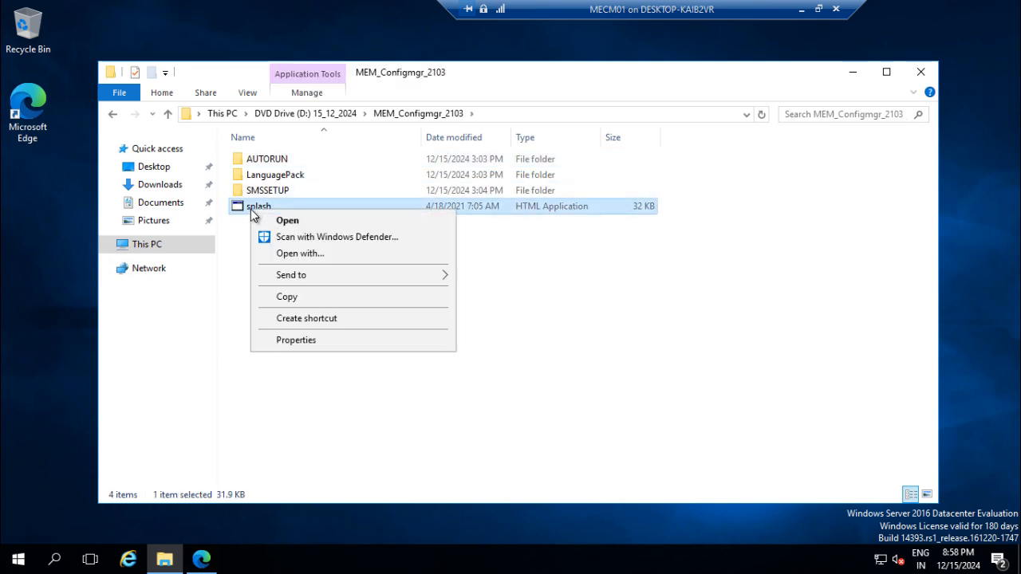
{"action": "left_click", "coordinate": [281, 218]}
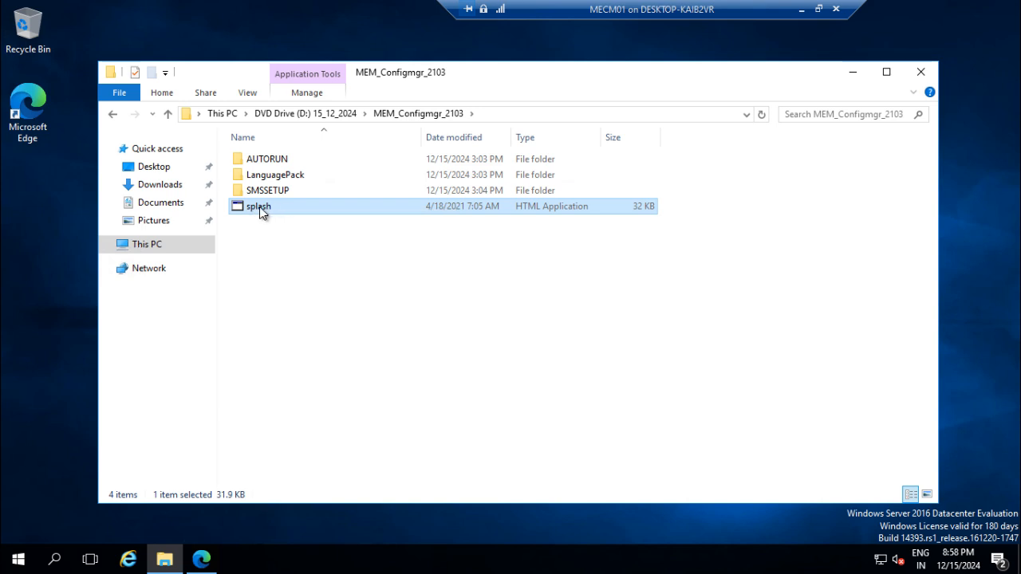
{"action": "left_click", "coordinate": [850, 72]}
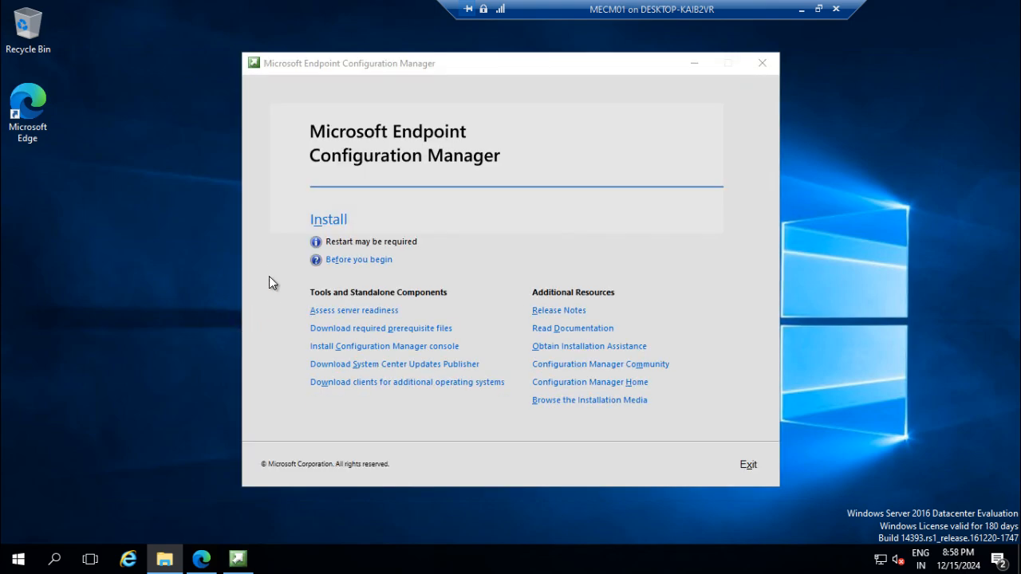
{"action": "left_click", "coordinate": [320, 223]}
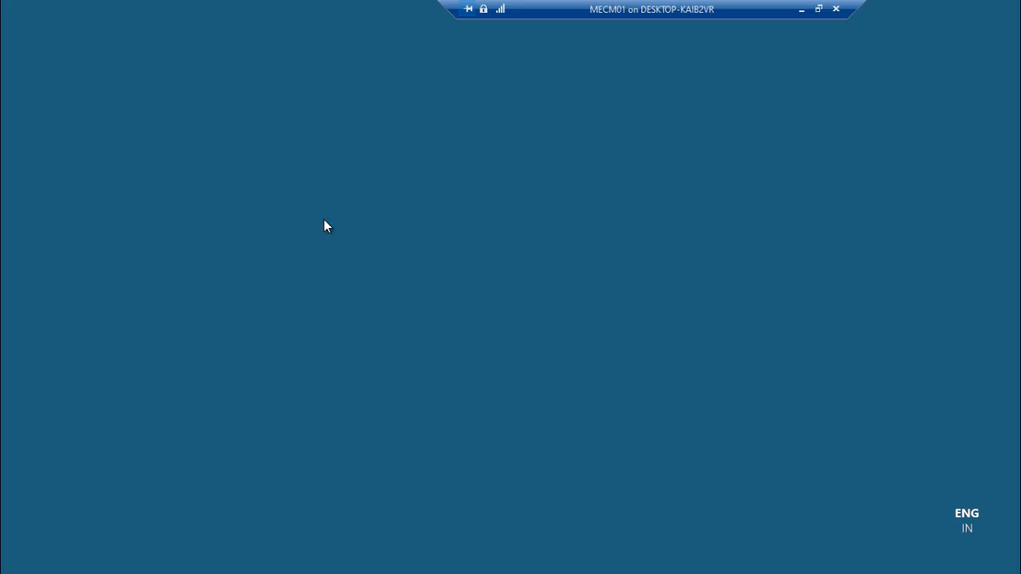
{"action": "left_click", "coordinate": [433, 384]}
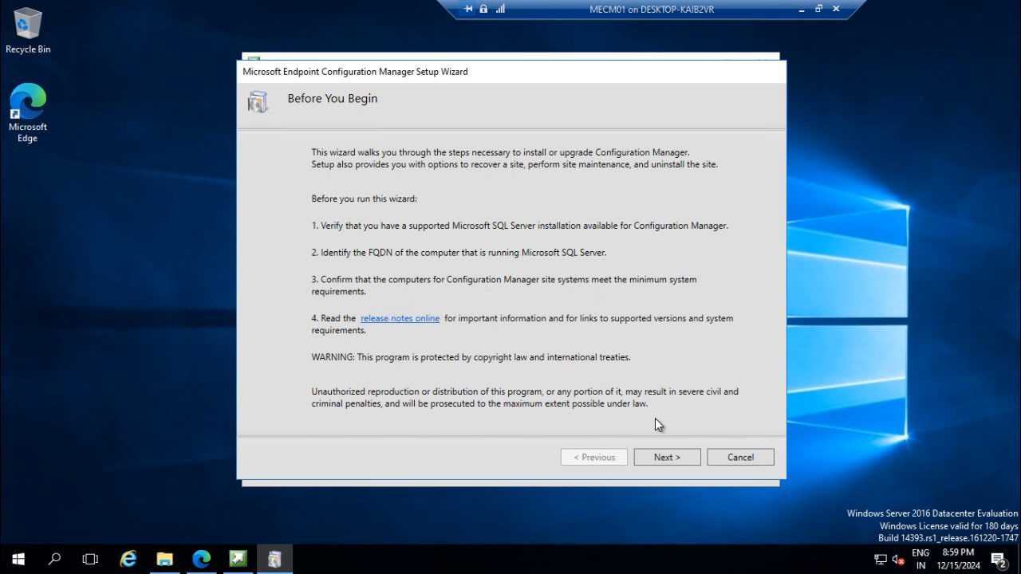
Step: Proceed with a Configuration Manager primary site without typical installation options, and choose the evaluation edition
{"action": "left_click", "coordinate": [666, 458]}
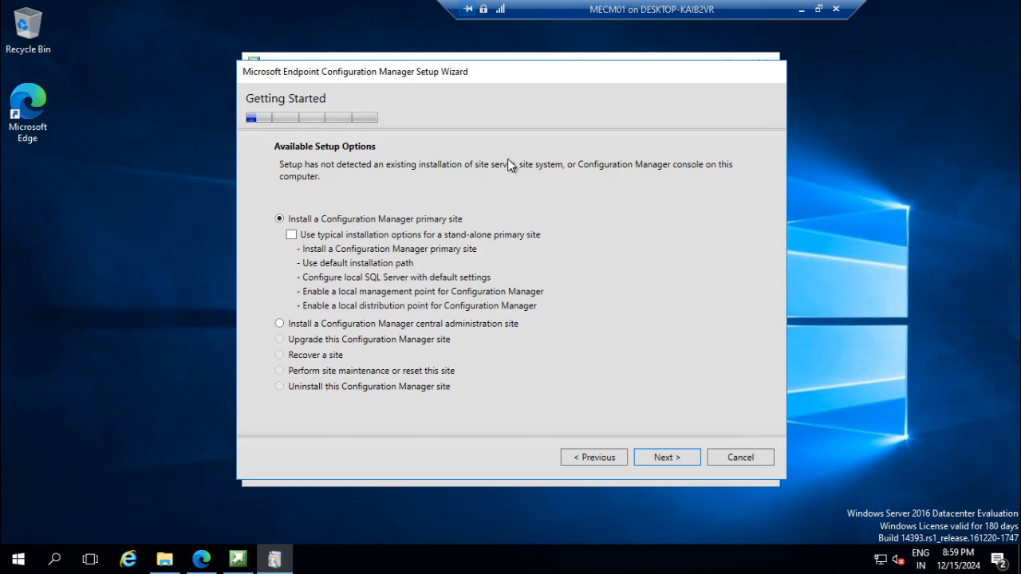
{"action": "left_click_drag", "start_coordinate": [414, 73], "coordinate": [402, 72]}
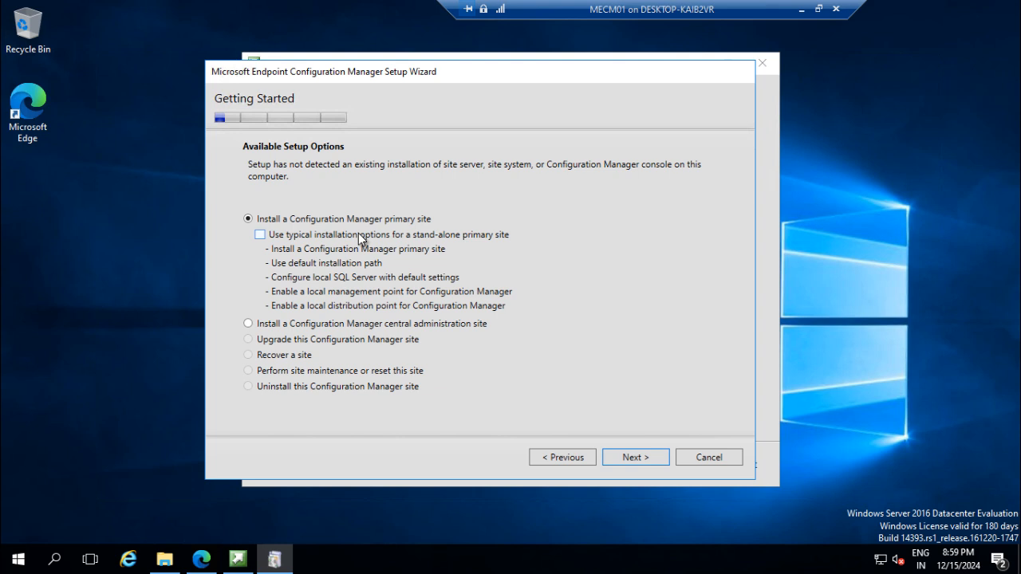
{"action": "left_click", "coordinate": [627, 456]}
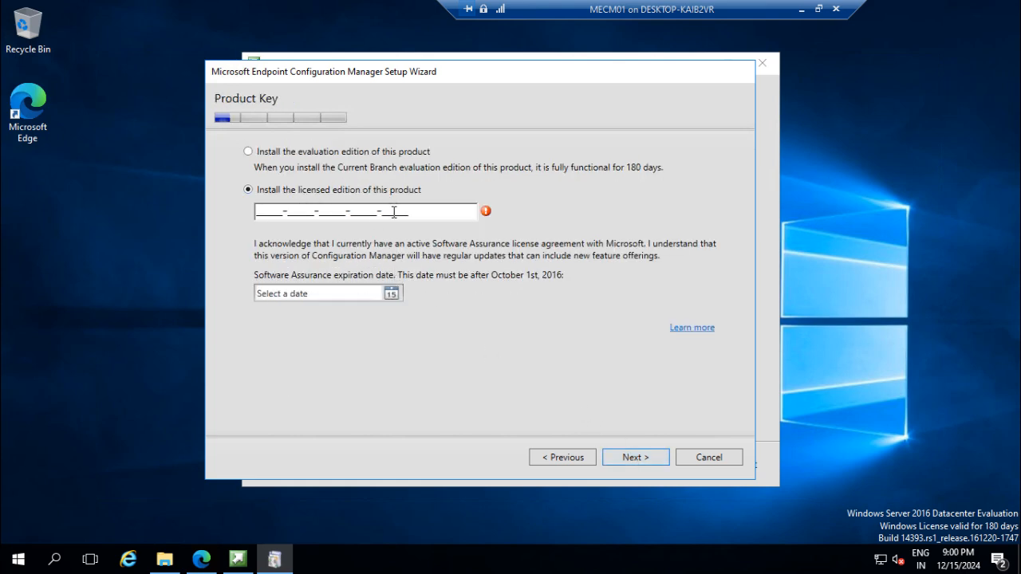
{"action": "left_click", "coordinate": [322, 152]}
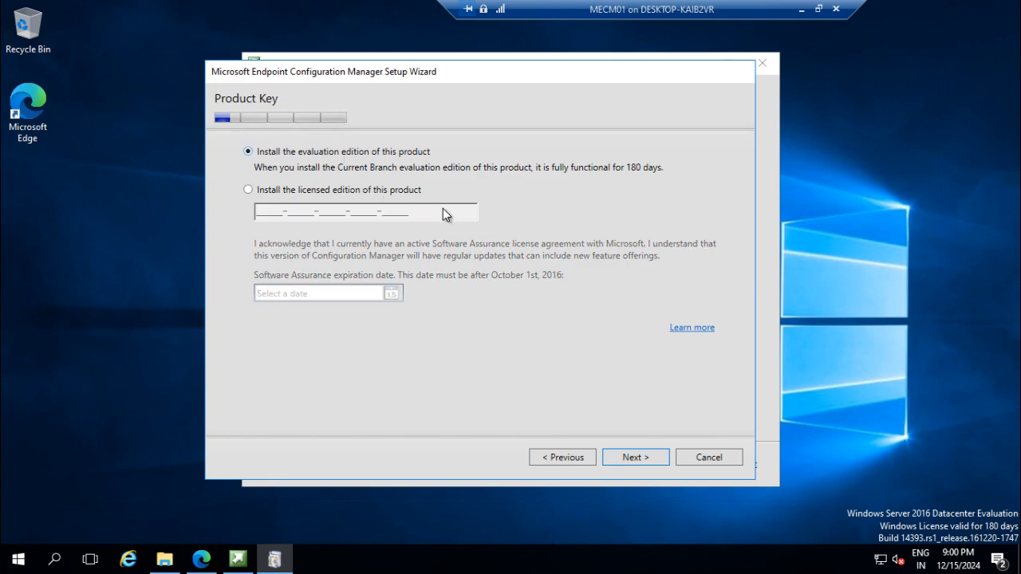
{"action": "left_click", "coordinate": [628, 452]}
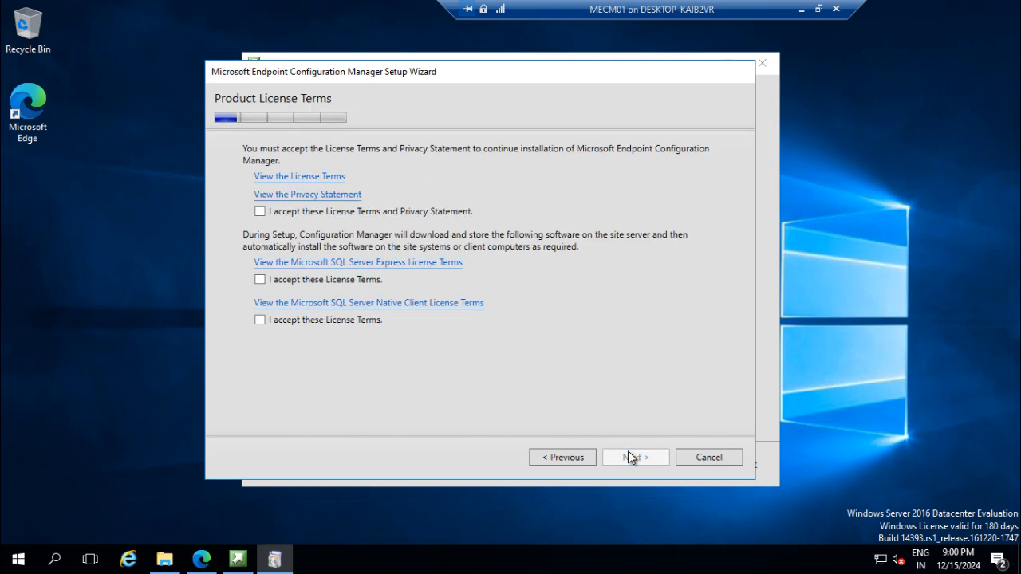
Step: Accept the product license terms and privacy statement plus both SQL Server license terms, and continue to the prerequisite downloads
{"action": "left_click", "coordinate": [301, 212]}
{"action": "left_click", "coordinate": [295, 279]}
{"action": "left_click", "coordinate": [294, 319]}
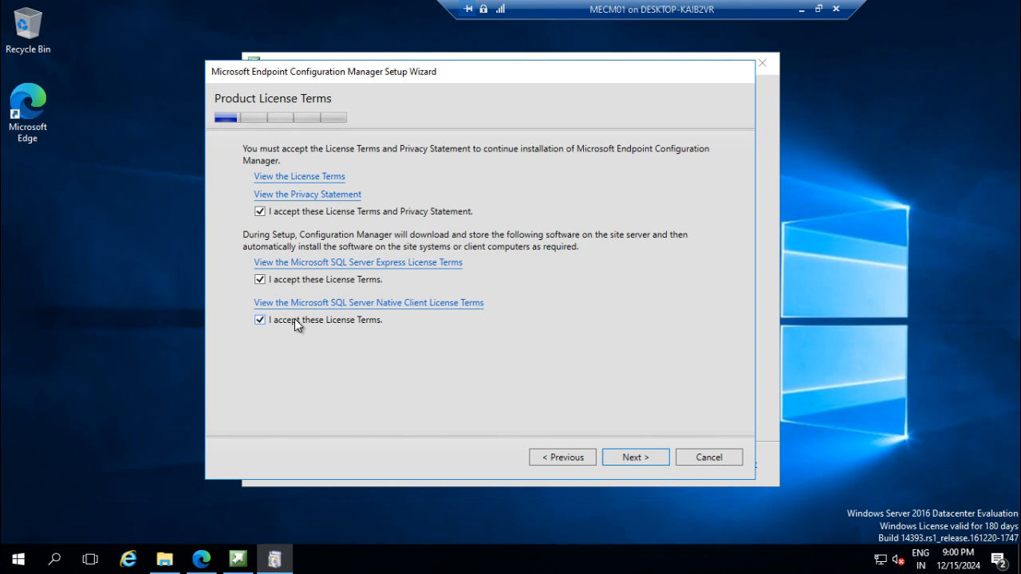
{"action": "left_click", "coordinate": [634, 457]}
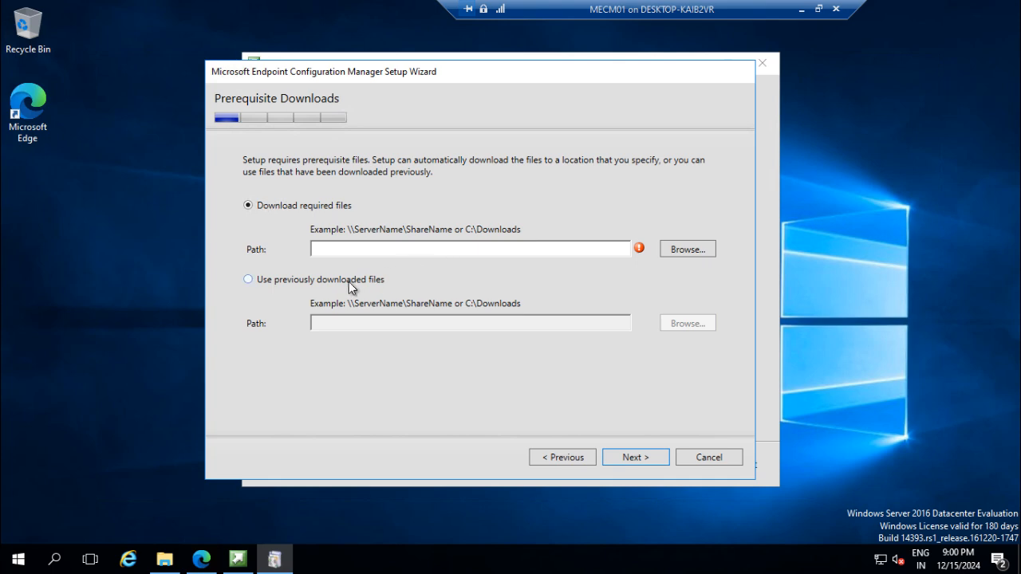
Step: Choose to use previously downloaded prerequisite files, and open the Source folder on Local Disk (C:) in File Explorer
{"action": "left_click", "coordinate": [314, 286]}
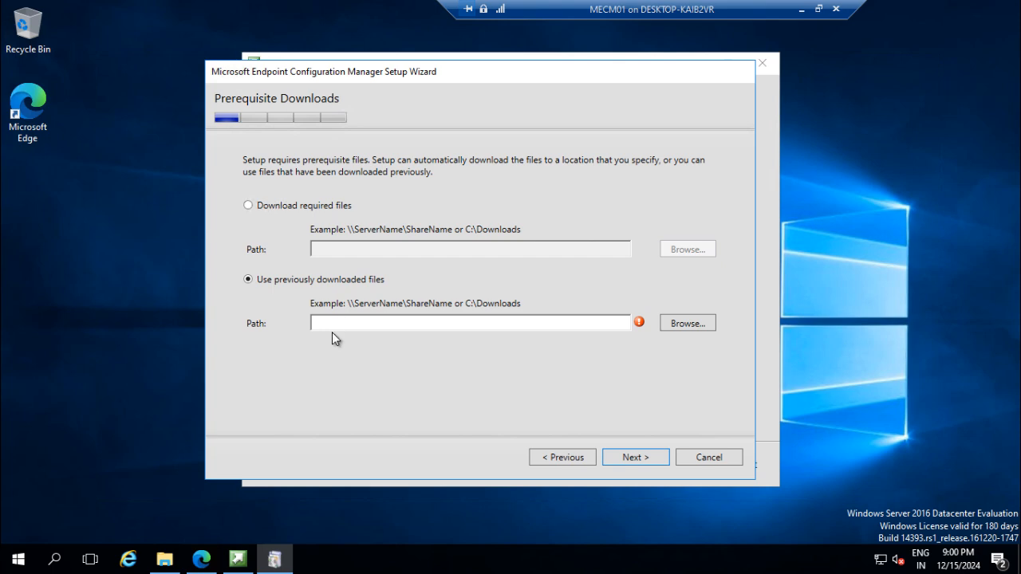
{"action": "left_click", "coordinate": [165, 559]}
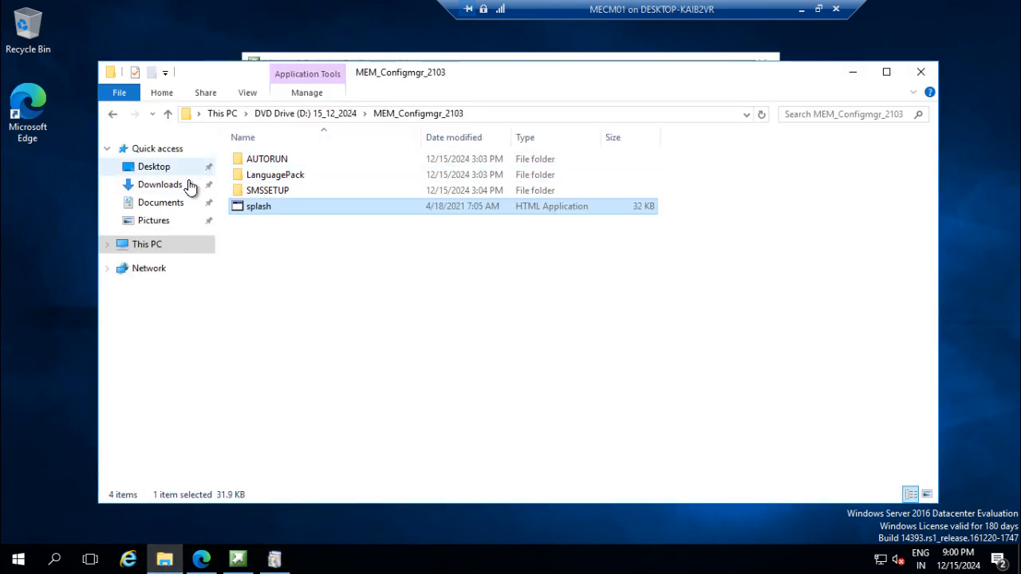
{"action": "left_click", "coordinate": [169, 121]}
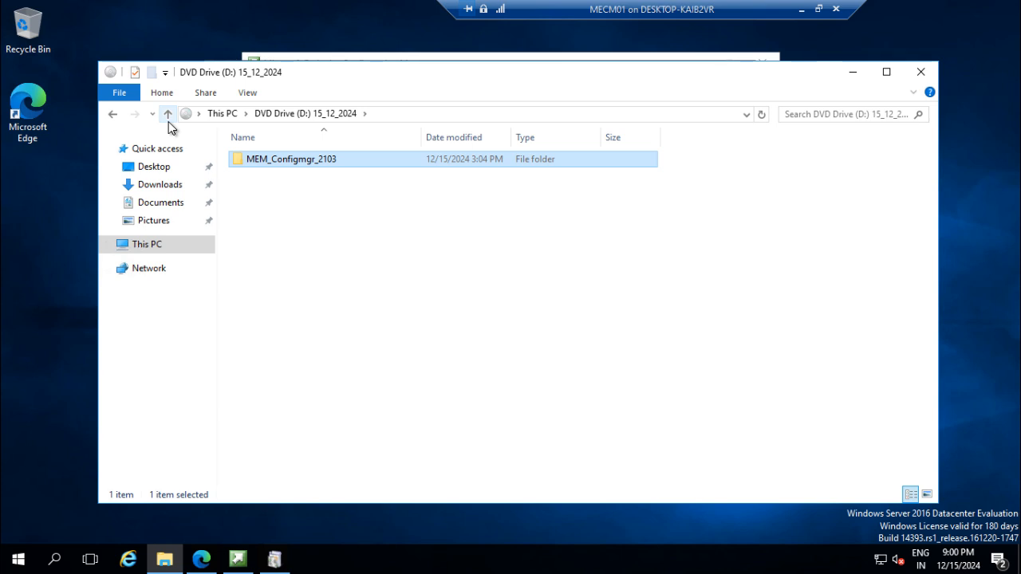
{"action": "left_click", "coordinate": [168, 121]}
{"action": "double_click", "coordinate": [547, 276]}
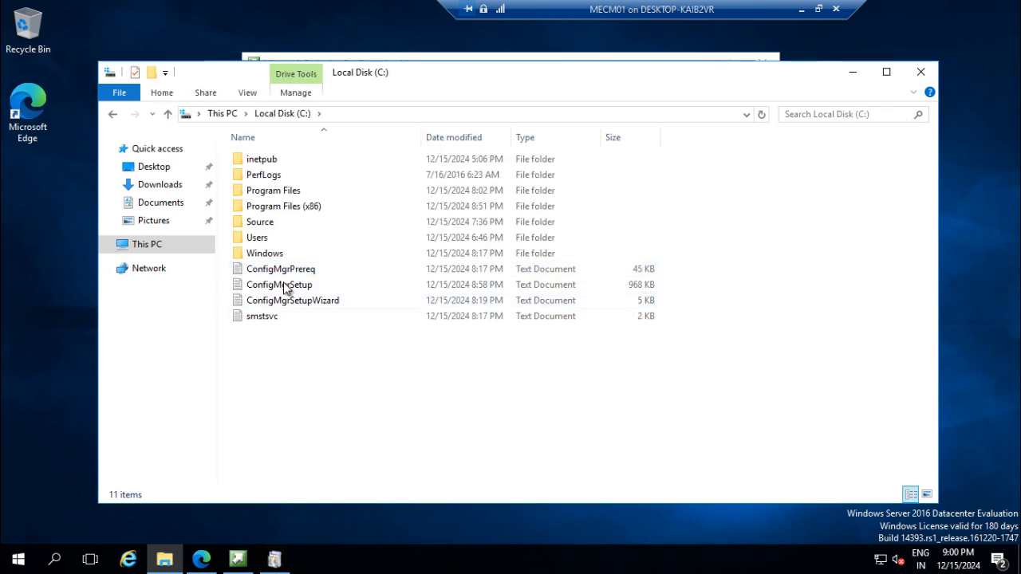
{"action": "double_click", "coordinate": [271, 221]}
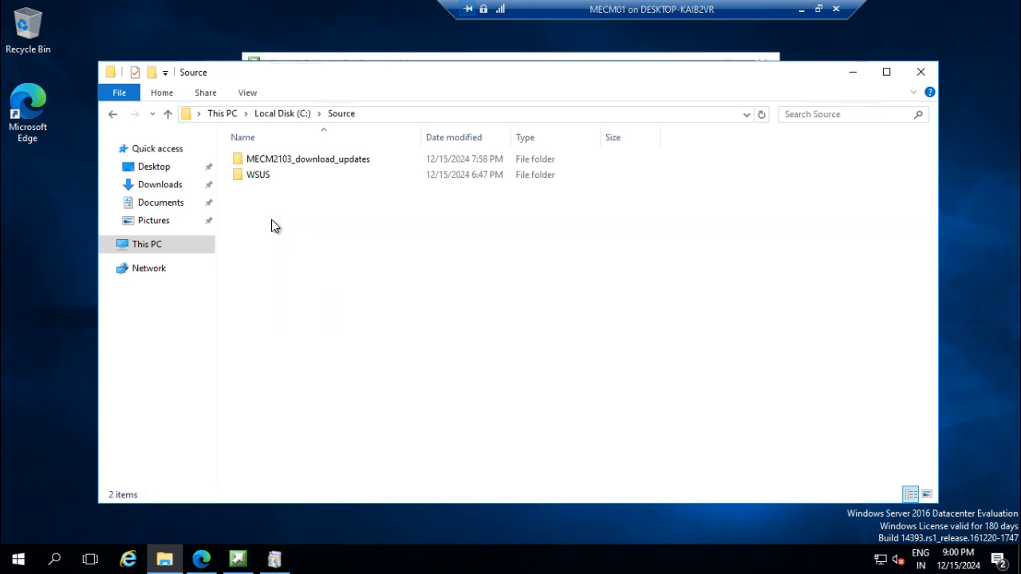
Step: Rename the MECM2103_download_updates folder as MECM2103_Prereq_downloaded
{"action": "left_click", "coordinate": [299, 159]}
{"action": "right_click", "coordinate": [298, 157]}
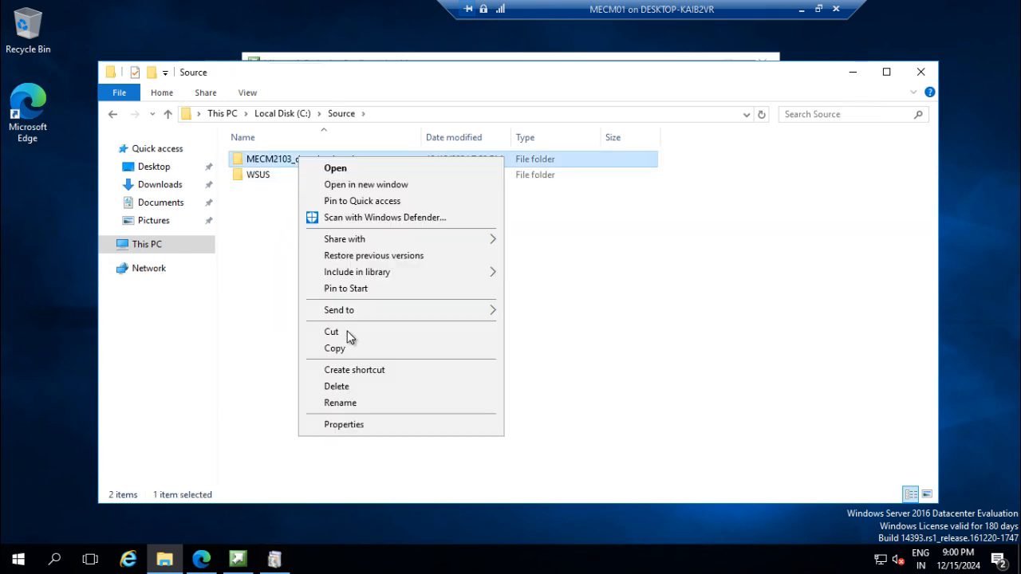
{"action": "left_click", "coordinate": [355, 405]}
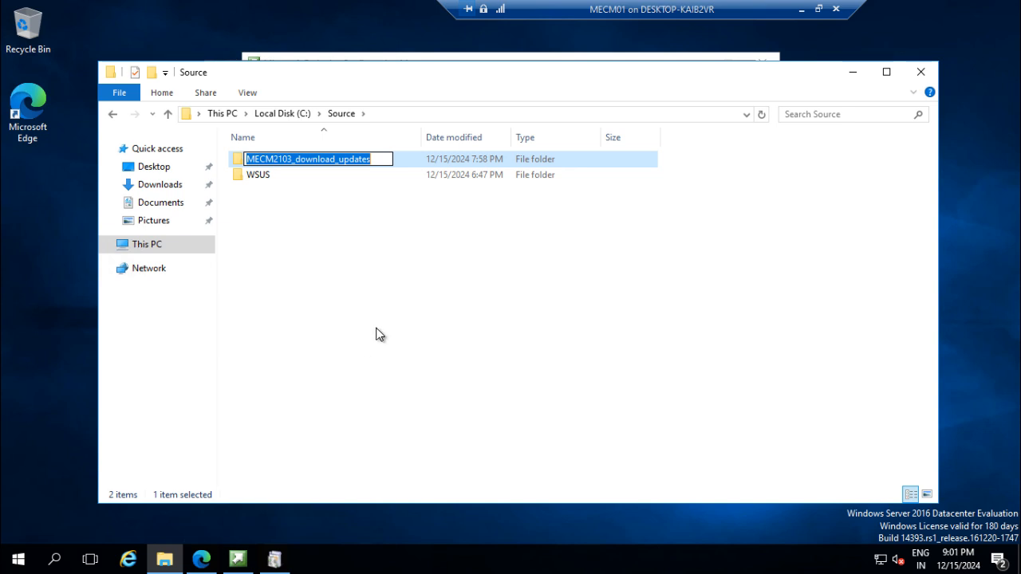
{"action": "left_click", "coordinate": [335, 158]}
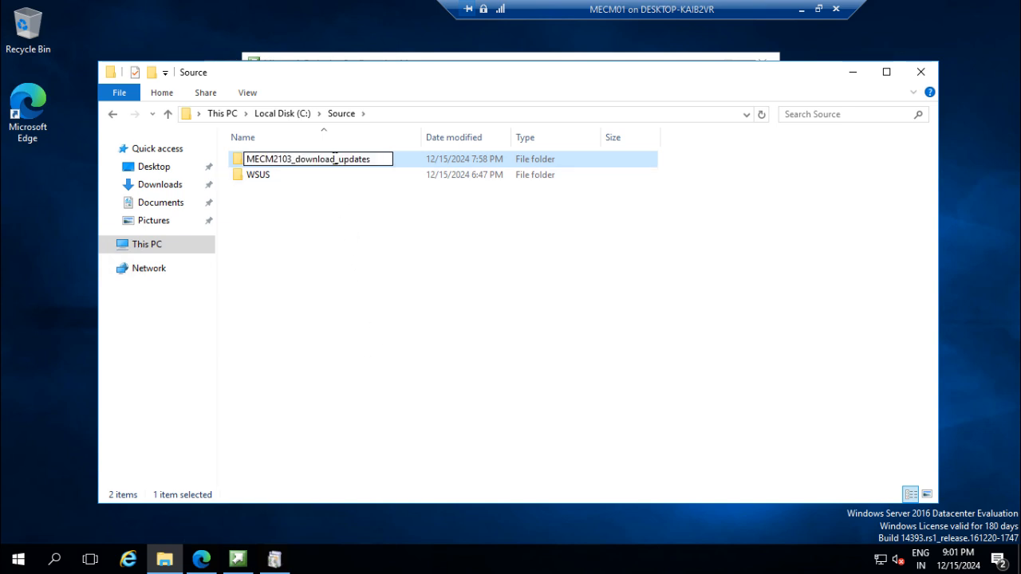
{"action": "key", "text": "BackSpace"}
{"action": "key", "text": "BackSpace"}
{"action": "key", "text": "BackSpace"}
{"action": "key", "text": "BackSpace"}
{"action": "key", "text": "BackSpace"}
{"action": "key", "text": "BackSpace"}
{"action": "key", "text": "BackSpace"}
{"action": "key", "text": "BackSpace"}
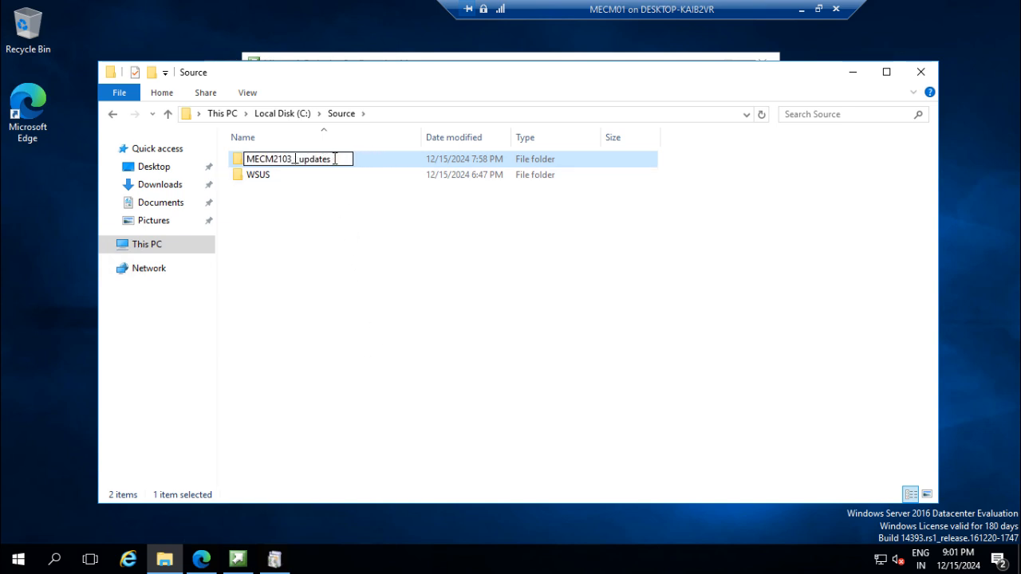
{"action": "type", "text": "Prere"}
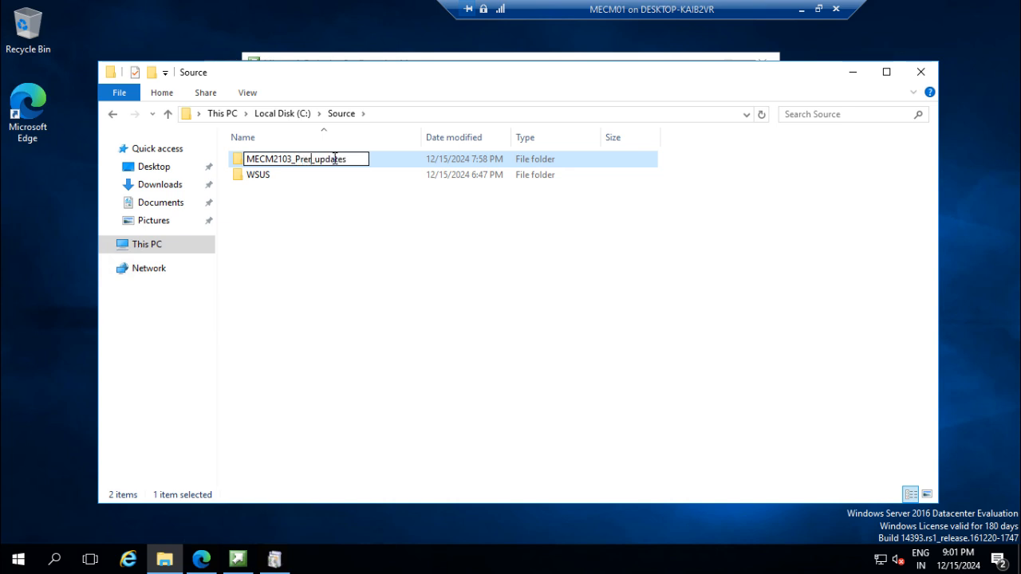
{"action": "type", "text": "q"}
{"action": "left_click", "coordinate": [363, 157]}
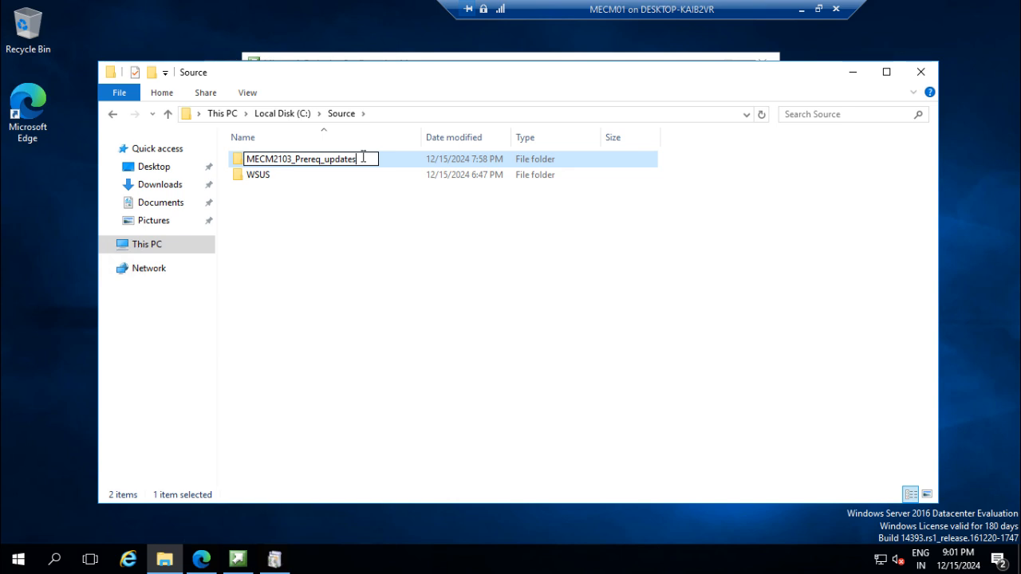
{"action": "key", "text": "BackSpace"}
{"action": "key", "text": "BackSpace"}
{"action": "key", "text": "BackSpace"}
{"action": "key", "text": "BackSpace"}
{"action": "key", "text": "BackSpace"}
{"action": "key", "text": "BackSpace"}
{"action": "key", "text": "BackSpace"}
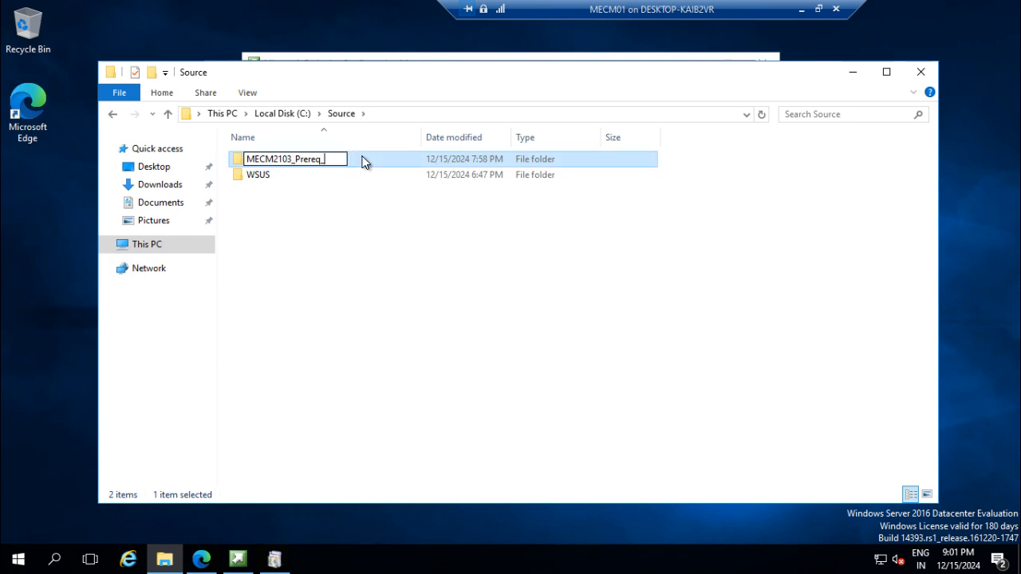
{"action": "type", "text": "downloaded"}
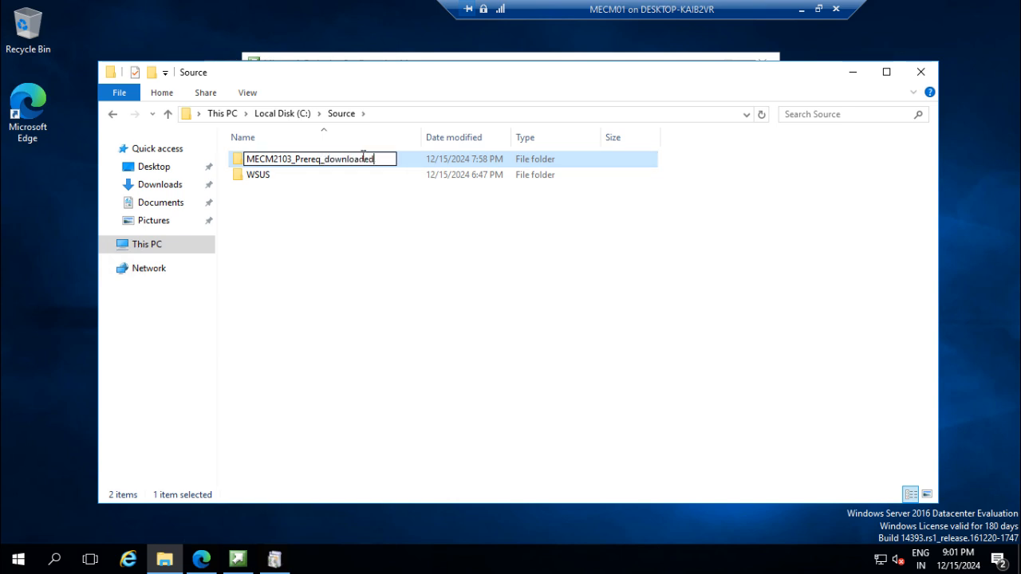
{"action": "key", "text": "Return"}
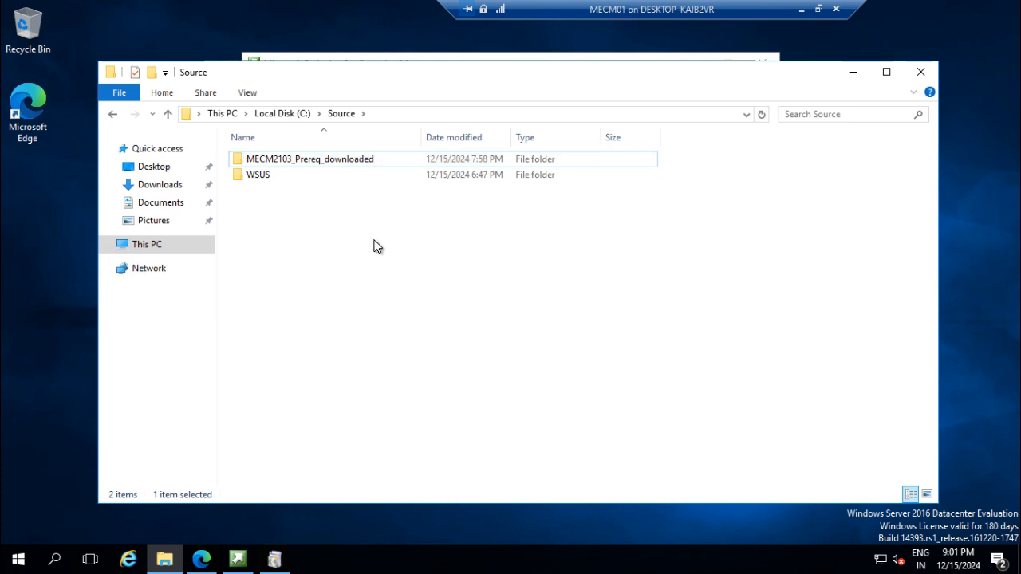
{"action": "left_click", "coordinate": [374, 246]}
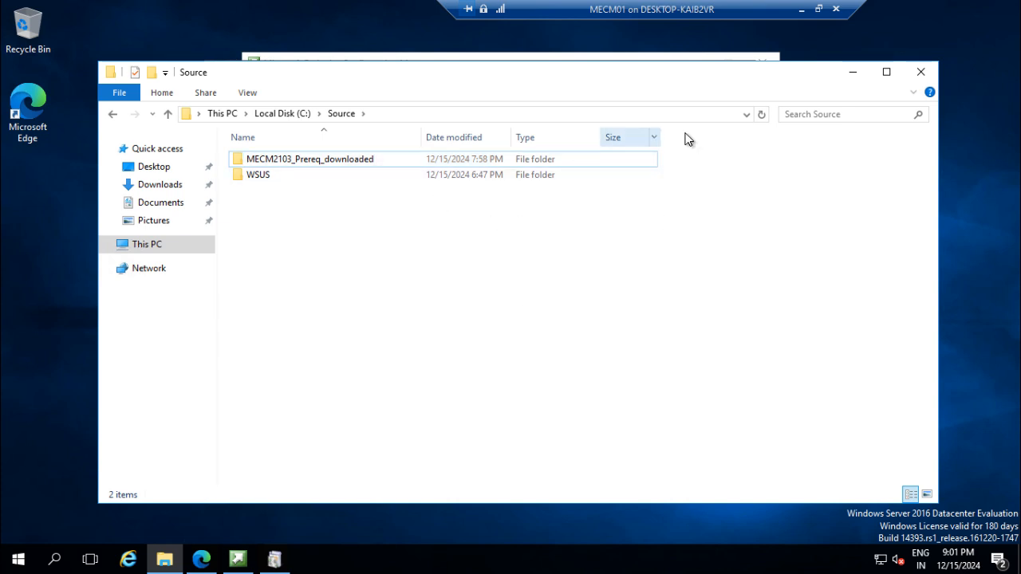
{"action": "left_click", "coordinate": [852, 77]}
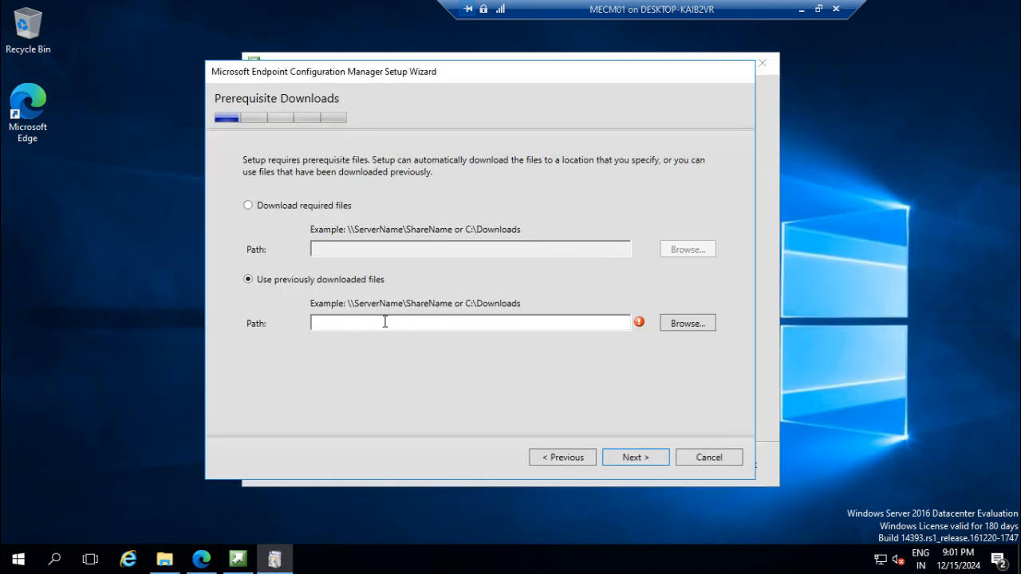
{"action": "left_click", "coordinate": [678, 324]}
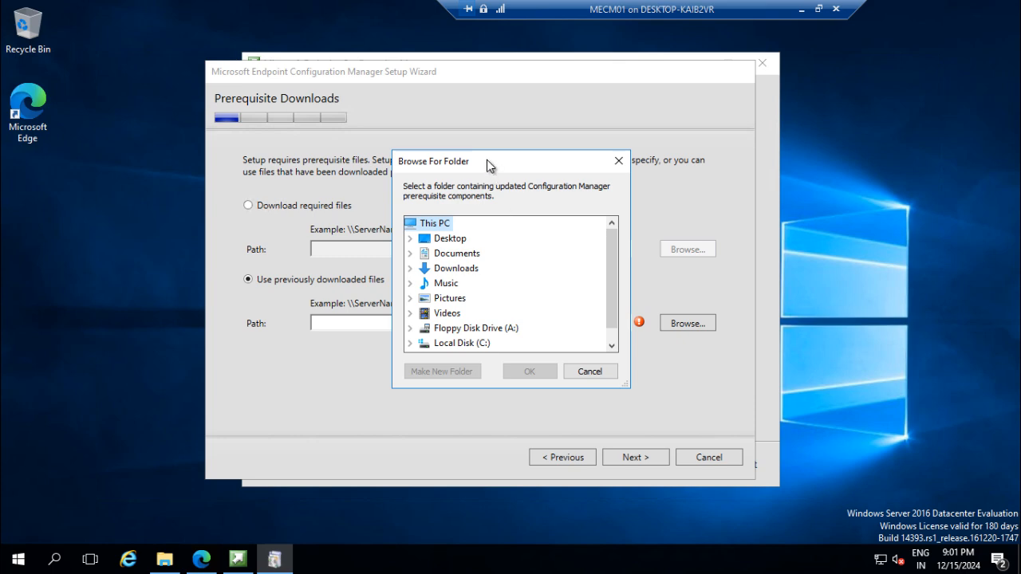
{"action": "left_click_drag", "start_coordinate": [488, 164], "coordinate": [674, 155]}
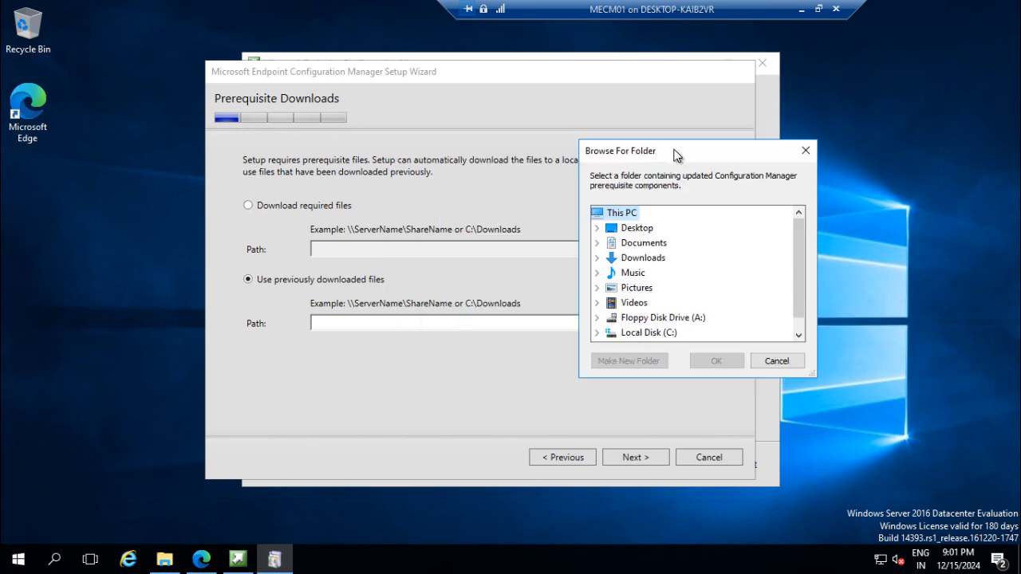
{"action": "left_click", "coordinate": [295, 201]}
{"action": "left_click", "coordinate": [776, 360]}
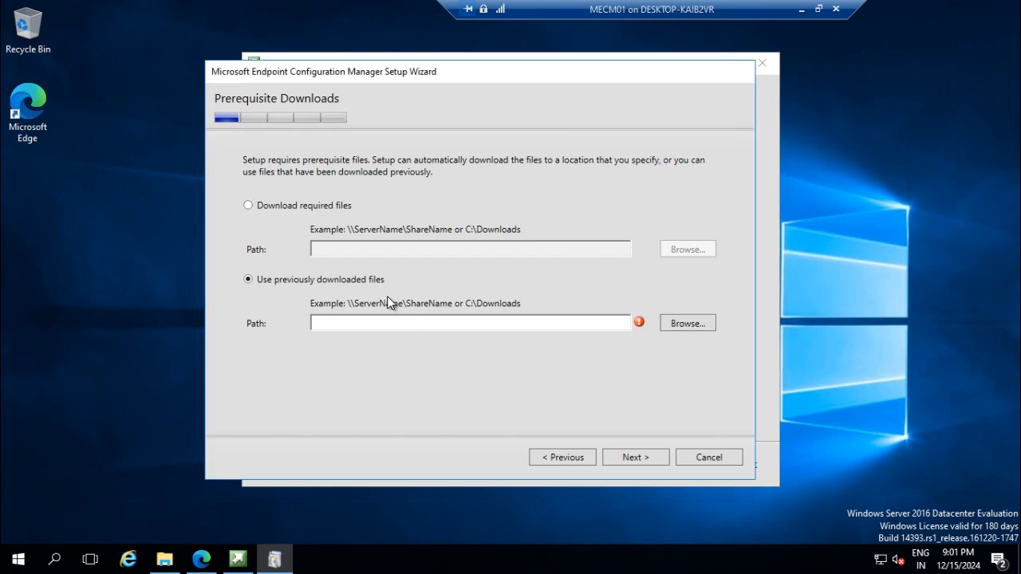
{"action": "left_click", "coordinate": [297, 206]}
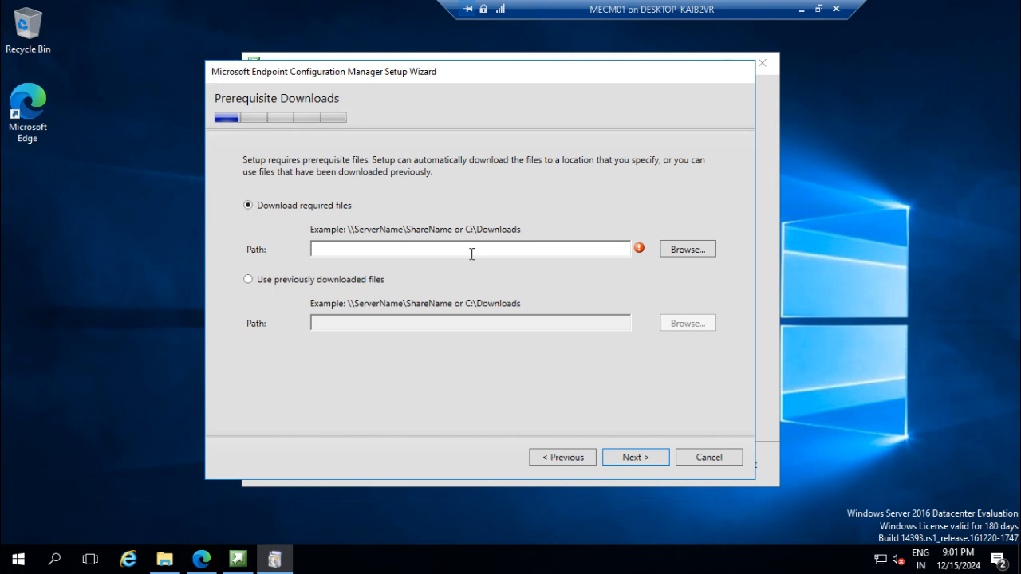
{"action": "left_click", "coordinate": [292, 282]}
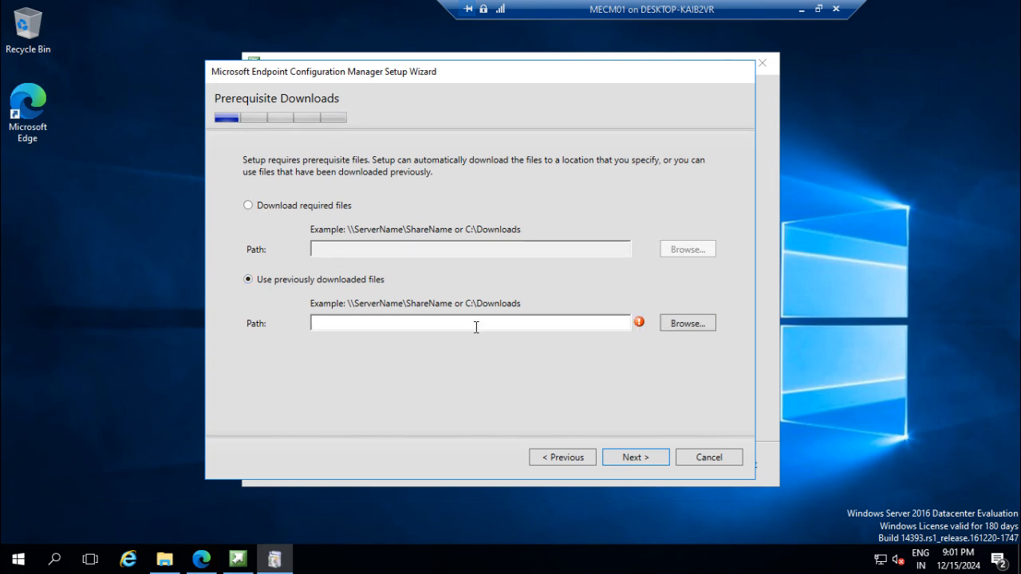
Step: Set the path of the previously downloaded prerequisite files to C:\Source\MECM2103_Prereq_downloaded
{"action": "left_click", "coordinate": [683, 323]}
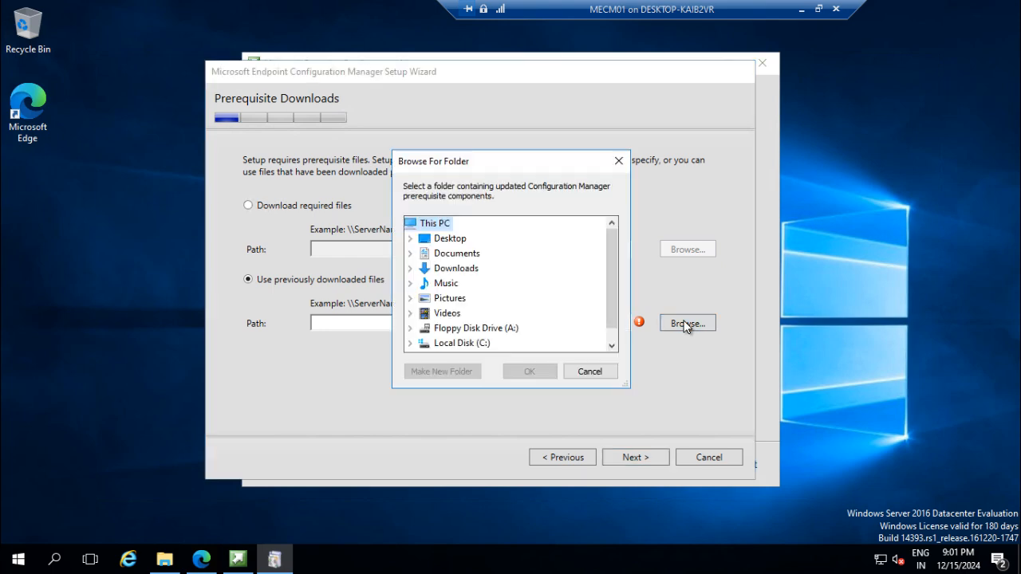
{"action": "double_click", "coordinate": [472, 344]}
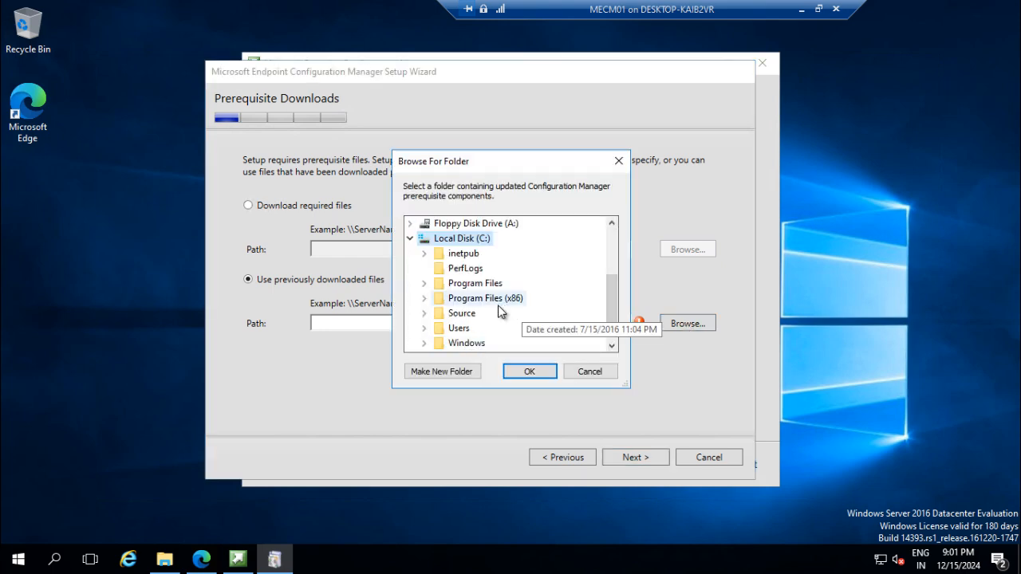
{"action": "left_click", "coordinate": [460, 316]}
{"action": "left_click", "coordinate": [486, 328]}
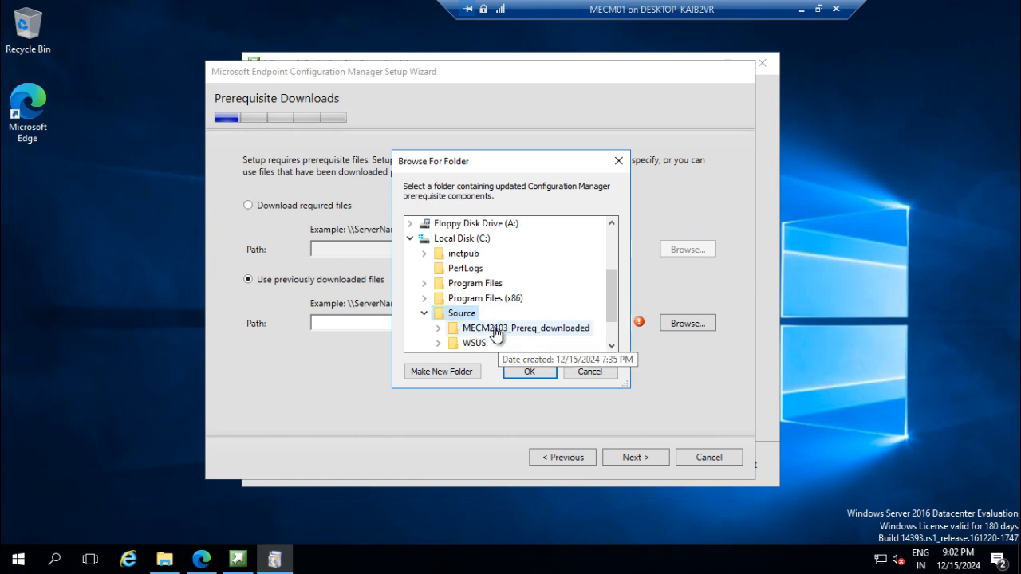
{"action": "double_click", "coordinate": [486, 328]}
{"action": "left_click", "coordinate": [529, 371]}
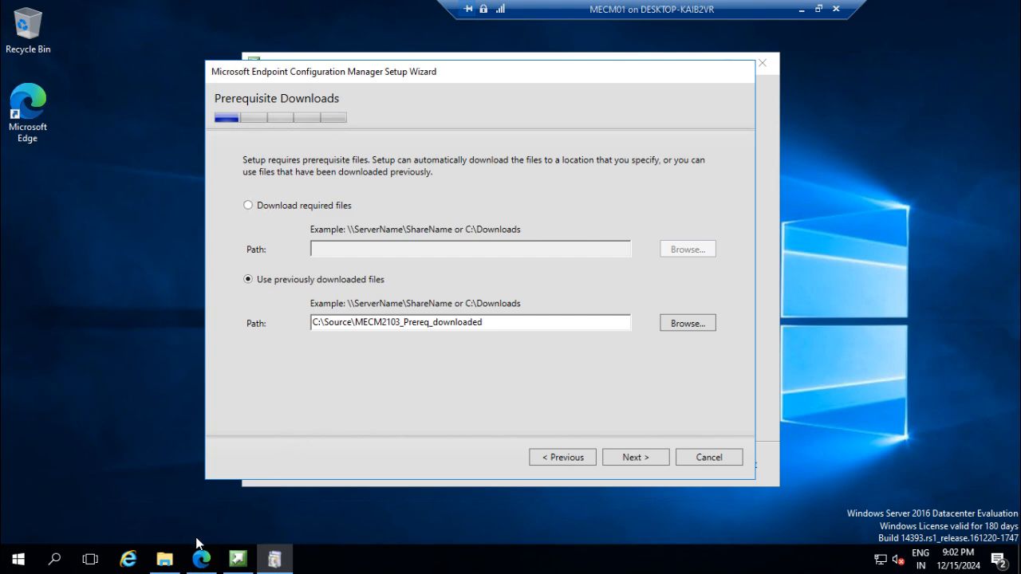
Step: Check the contents of the MECM2103_Prereq_downloaded folder in File Explorer, and have the setup wizard verify the prerequisite files
{"action": "left_click", "coordinate": [164, 559]}
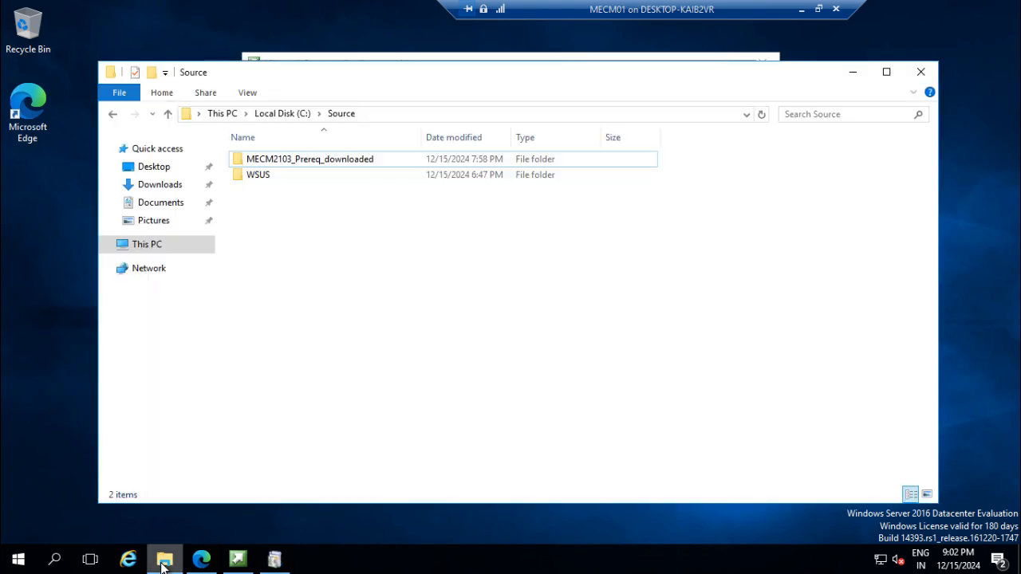
{"action": "double_click", "coordinate": [315, 164]}
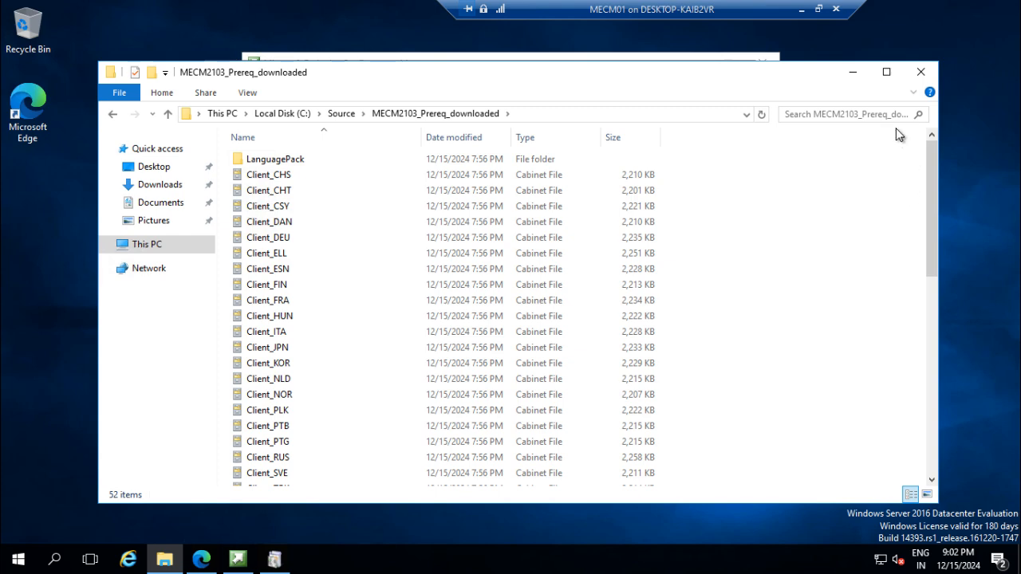
{"action": "left_click", "coordinate": [886, 71]}
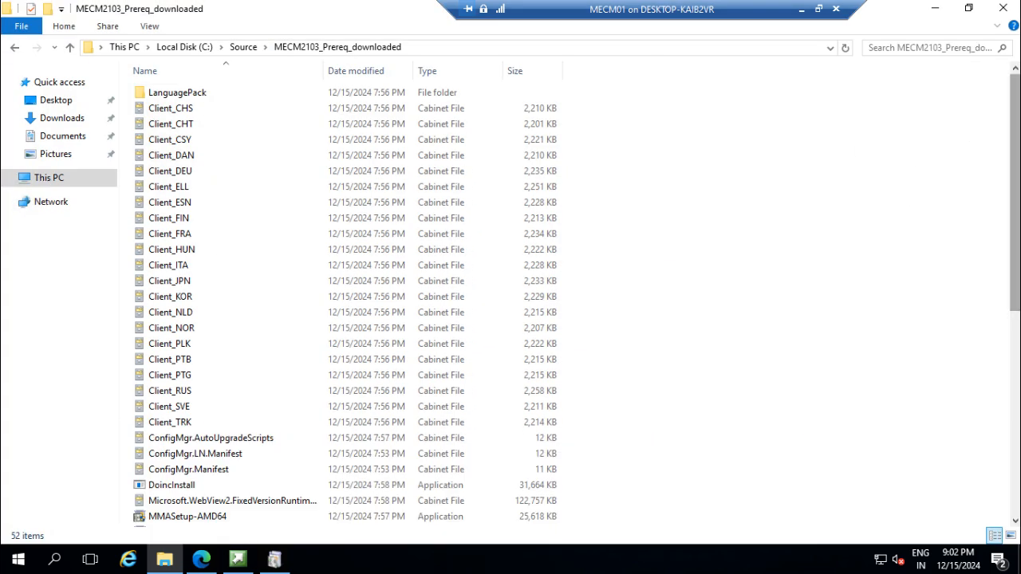
{"action": "scroll", "coordinate": [576, 302], "scroll_direction": "down", "scroll_amount": 2}
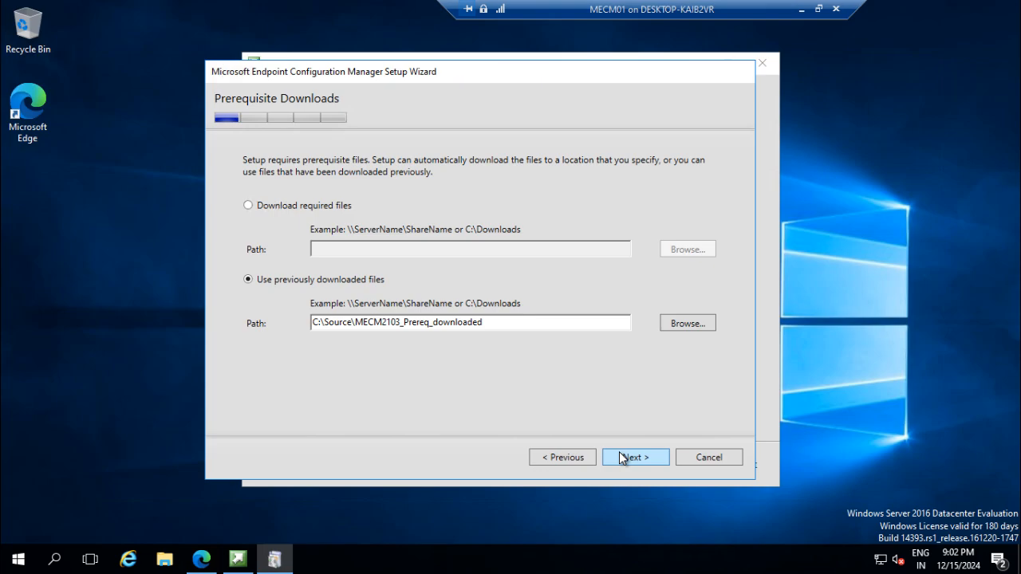
{"action": "left_click", "coordinate": [617, 459]}
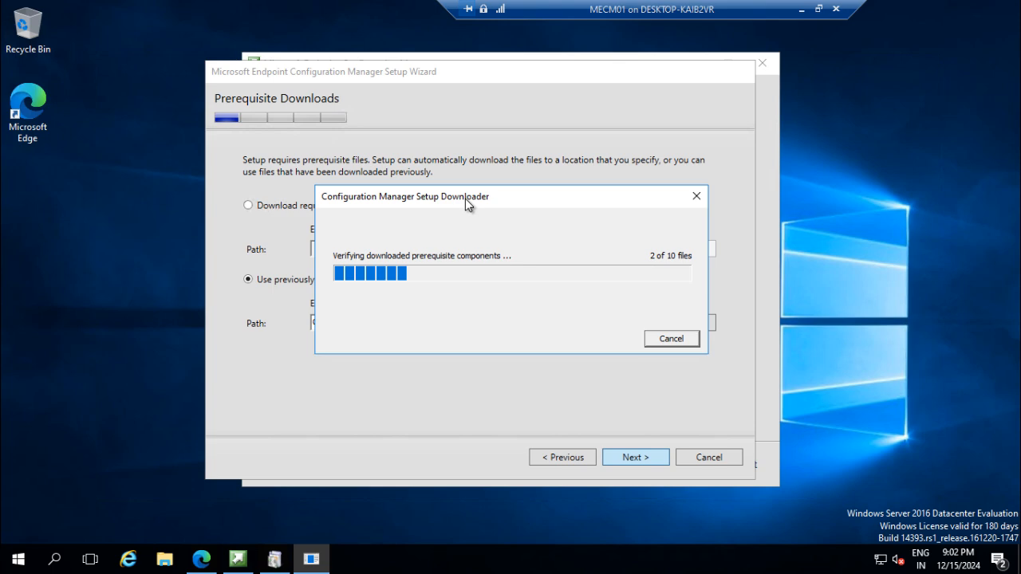
{"action": "left_click_drag", "start_coordinate": [465, 199], "coordinate": [233, 362]}
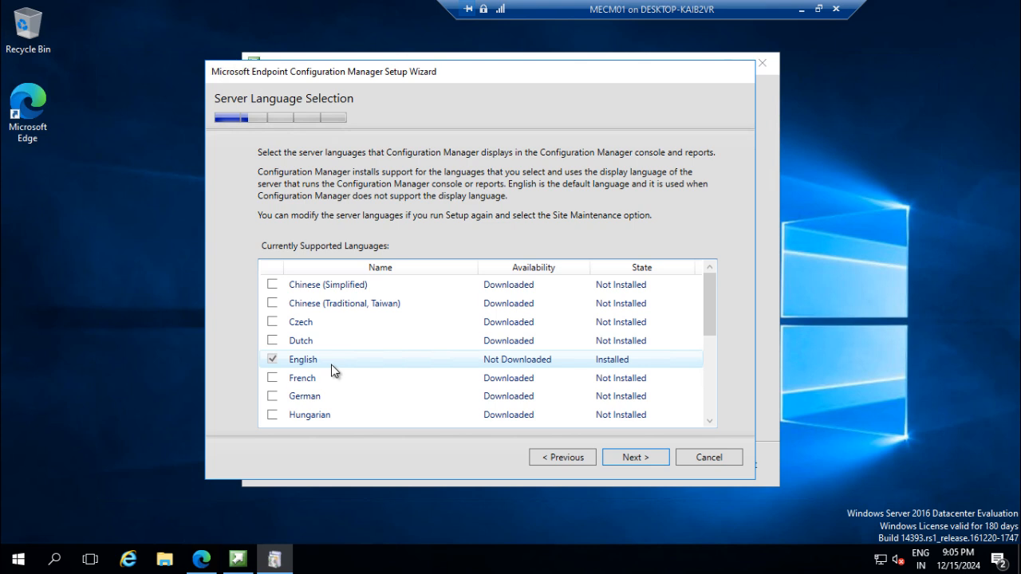
Step: Keep only English for the server and client languages, and identify the site with code IND and name Bangalore
{"action": "left_click", "coordinate": [628, 459]}
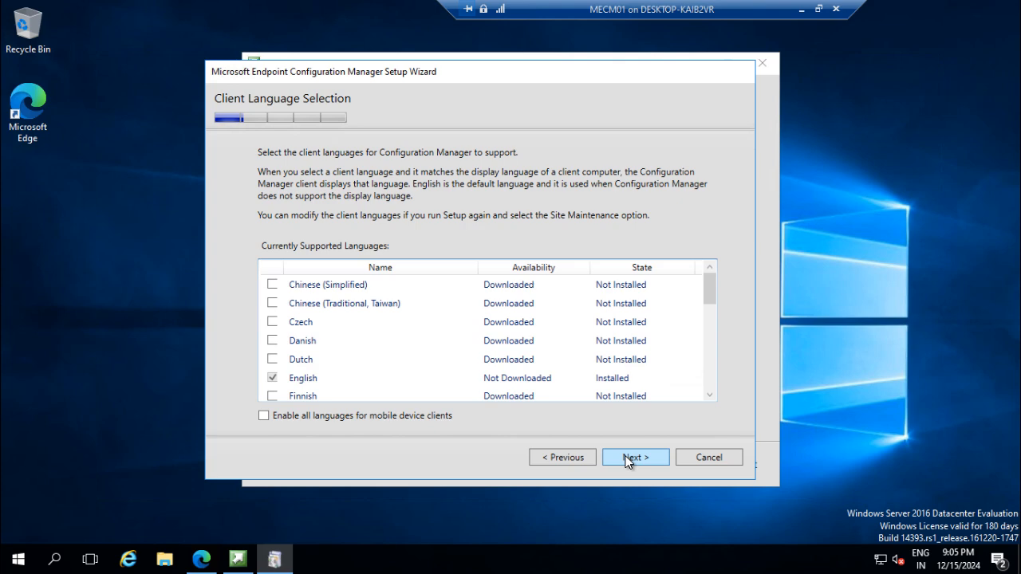
{"action": "left_click", "coordinate": [628, 458]}
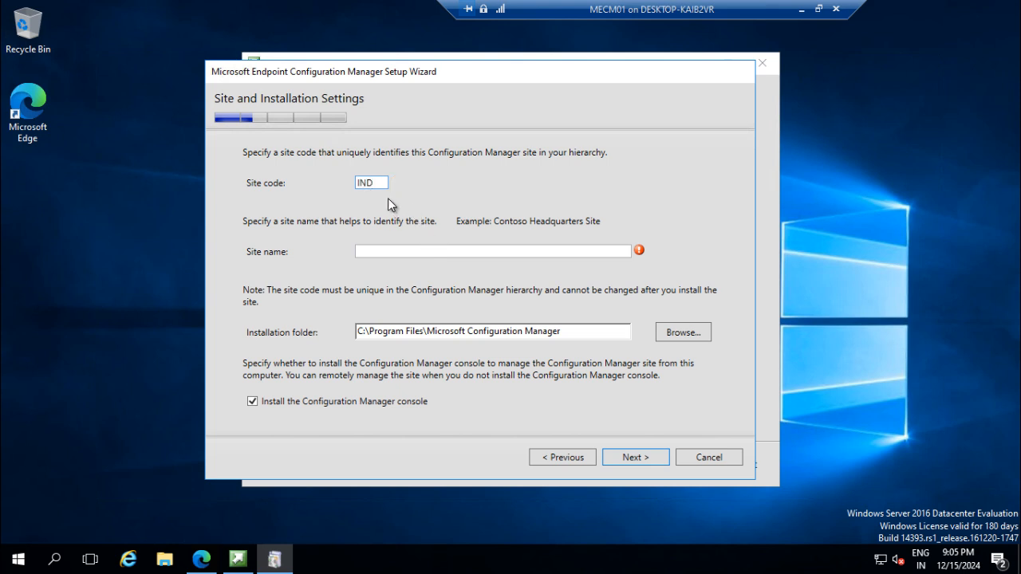
{"action": "left_click", "coordinate": [383, 251]}
{"action": "type", "text": "Ba"}
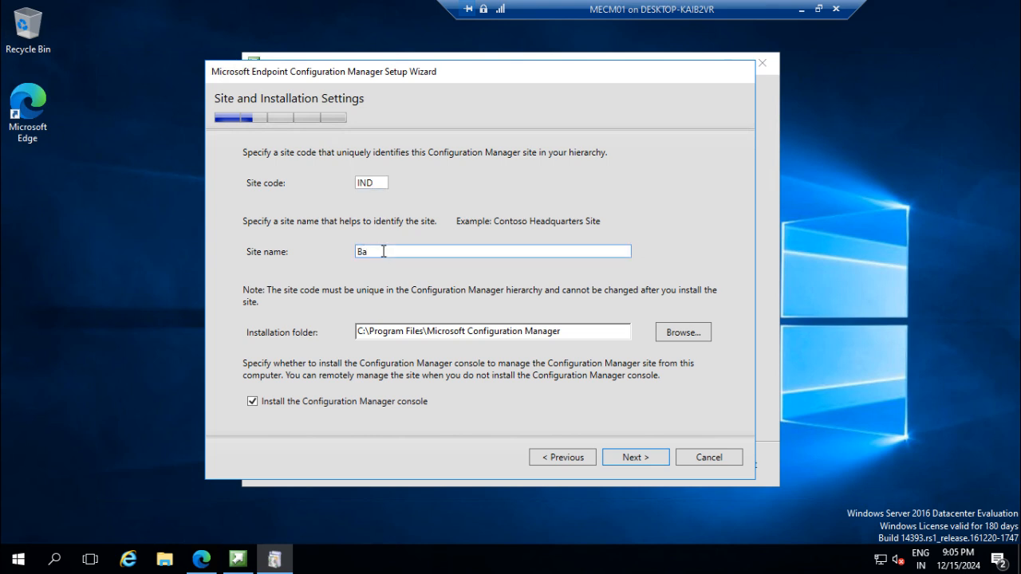
{"action": "type", "text": "ngalore"}
{"action": "left_click", "coordinate": [631, 458]}
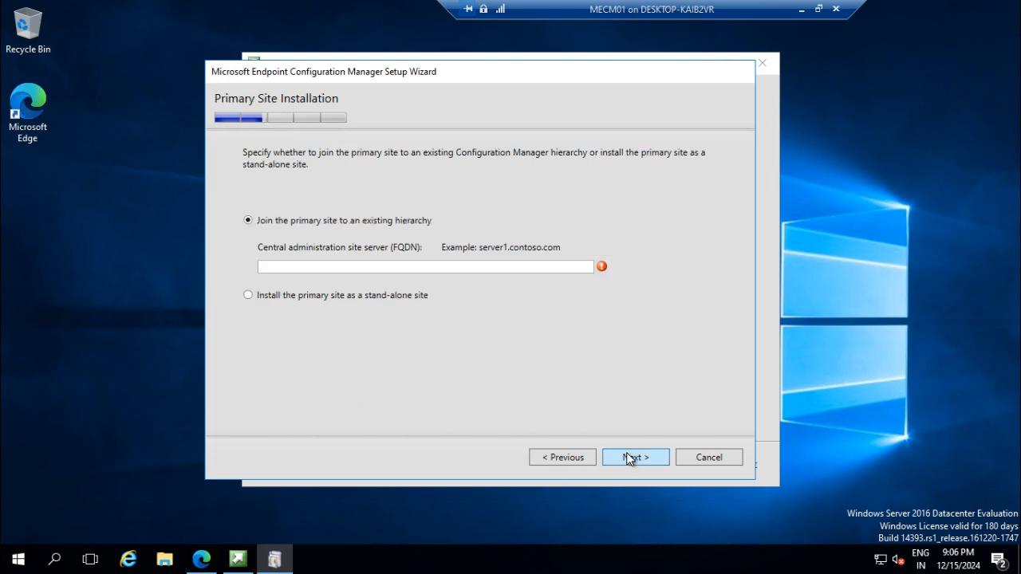
Step: Choose to install the primary site as a stand-alone site, and confirm the choice
{"action": "left_click", "coordinate": [272, 297]}
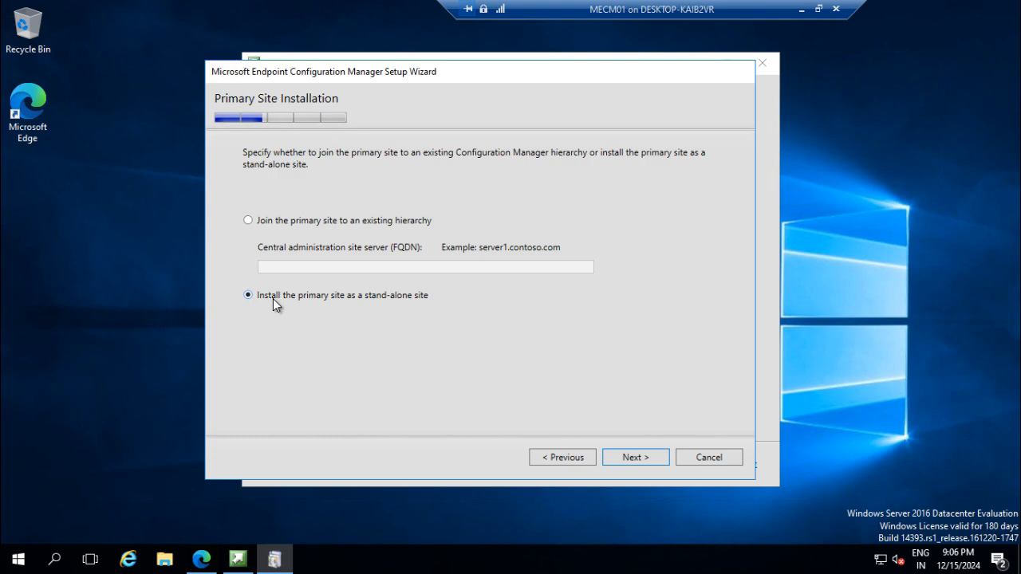
{"action": "left_click", "coordinate": [637, 457]}
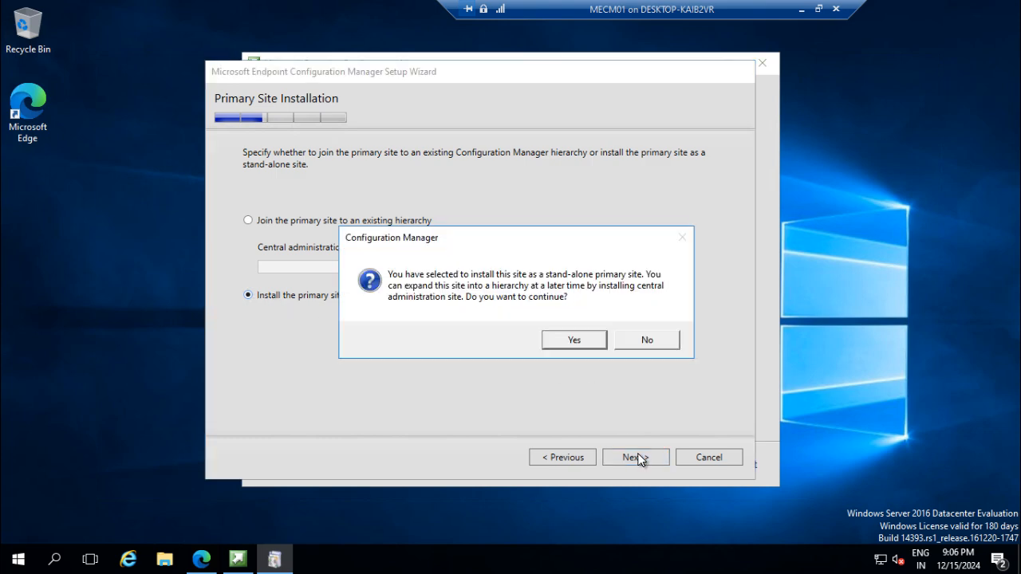
{"action": "left_click_drag", "start_coordinate": [501, 236], "coordinate": [293, 358]}
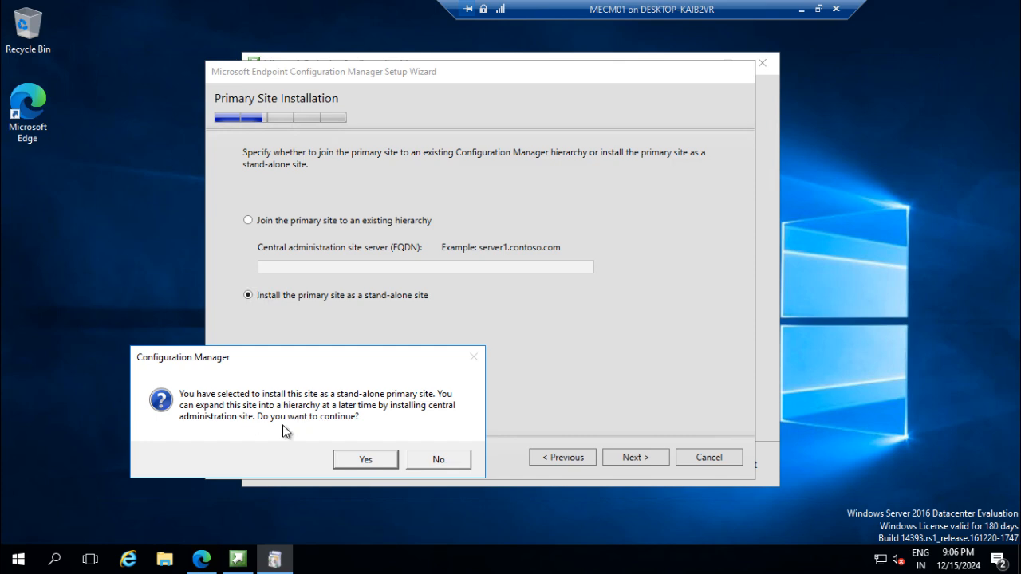
{"action": "left_click", "coordinate": [354, 462]}
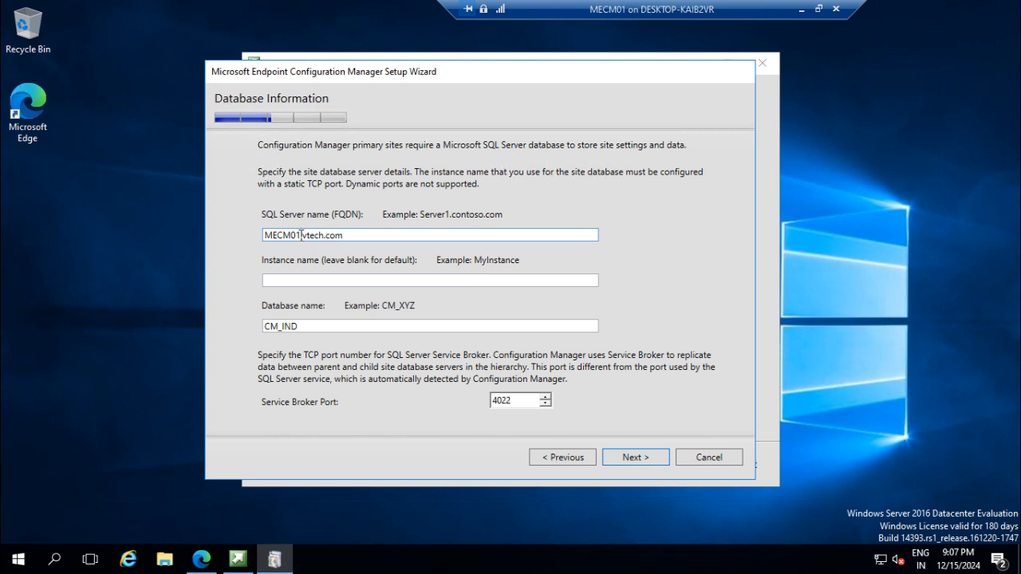
Step: Set the SQL Server name to SQL01.vtech.com, keeping the default instance, database CM_IND, Service Broker port 4022 and default data and log file paths
{"action": "left_click_drag", "start_coordinate": [301, 236], "coordinate": [242, 253]}
{"action": "type", "text": "SQL01"}
{"action": "left_click", "coordinate": [358, 234]}
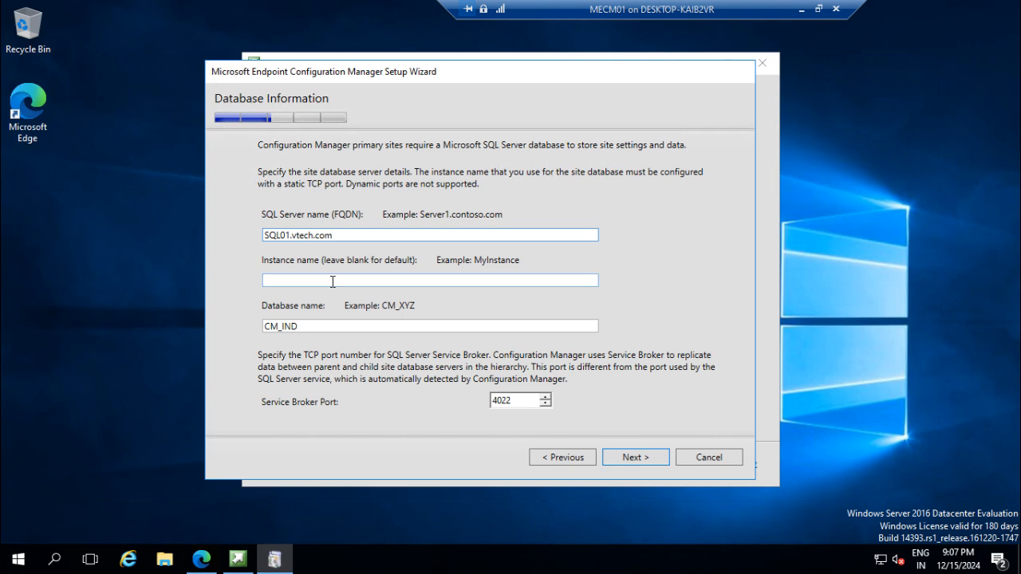
{"action": "left_click", "coordinate": [336, 328]}
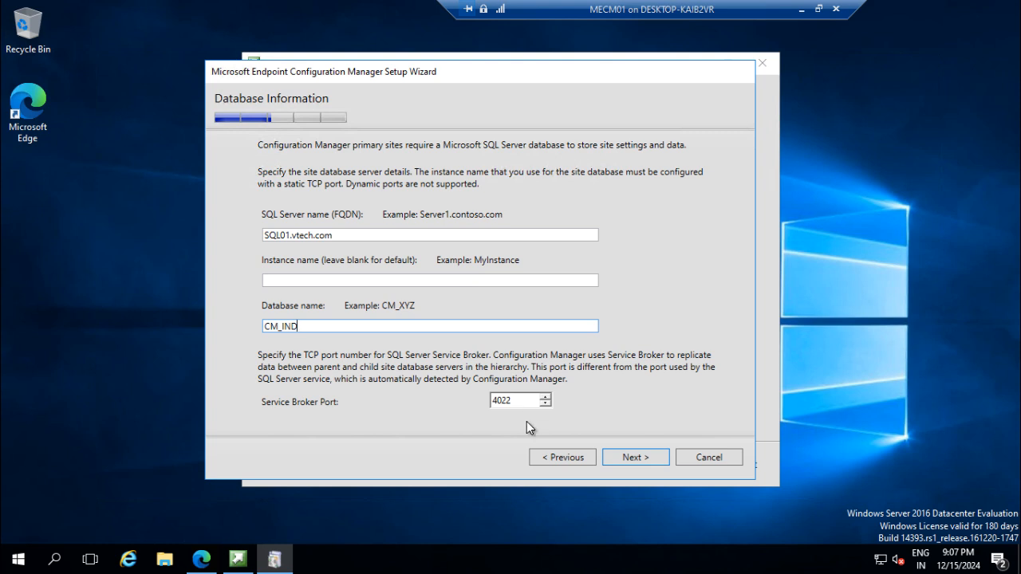
{"action": "left_click", "coordinate": [625, 458]}
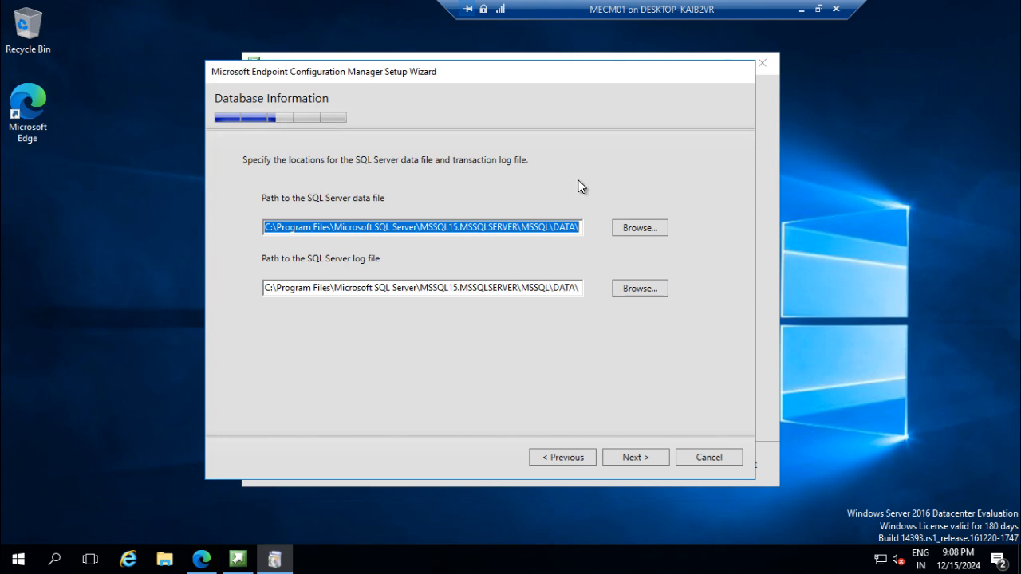
{"action": "left_click", "coordinate": [630, 458]}
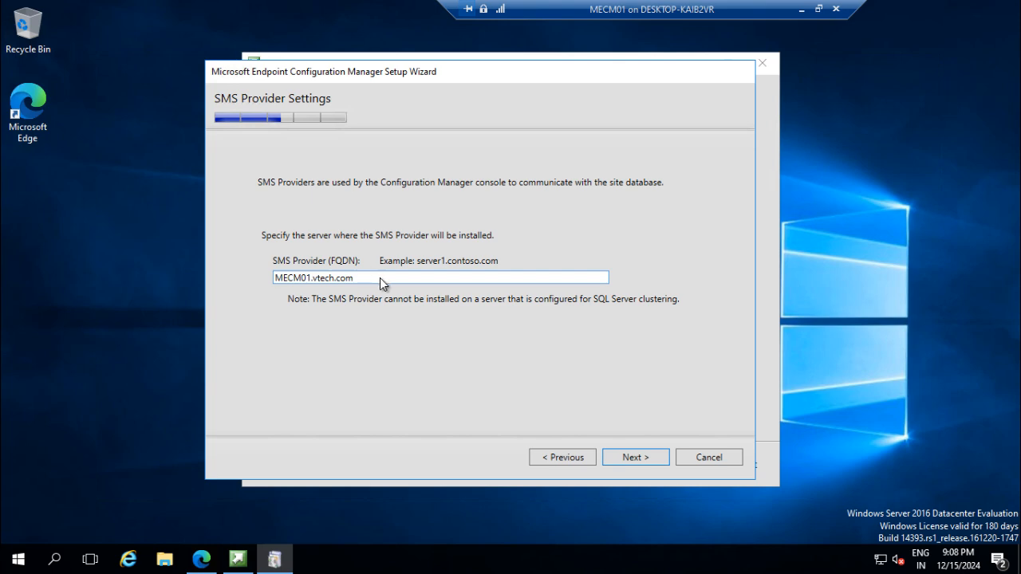
Step: Keep MECM01.vtech.com as the SMS Provider, and choose to configure the communication method on each site system role
{"action": "left_click", "coordinate": [629, 459]}
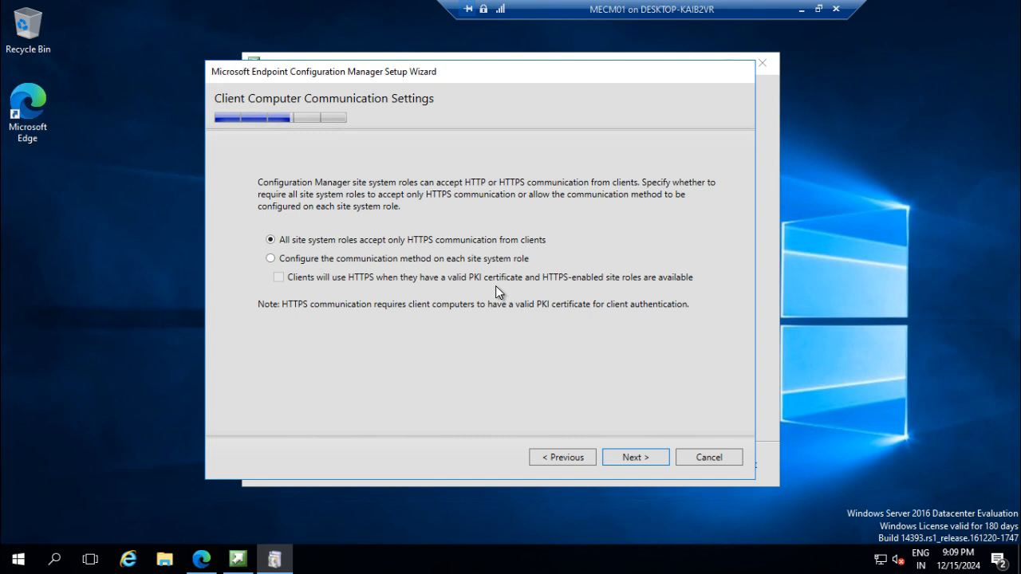
{"action": "left_click", "coordinate": [407, 258]}
{"action": "left_click", "coordinate": [627, 461]}
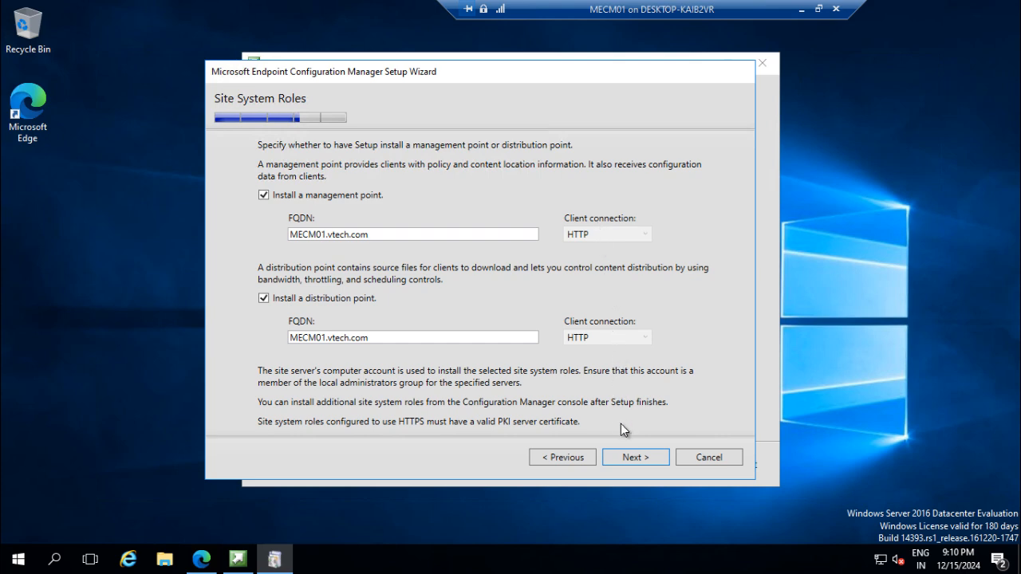
Step: Keep the HTTP management and distribution points on MECM01.vtech.com, accept usage data collection, and use MECM01.vtech.com as the connected service connection point
{"action": "left_click", "coordinate": [632, 458]}
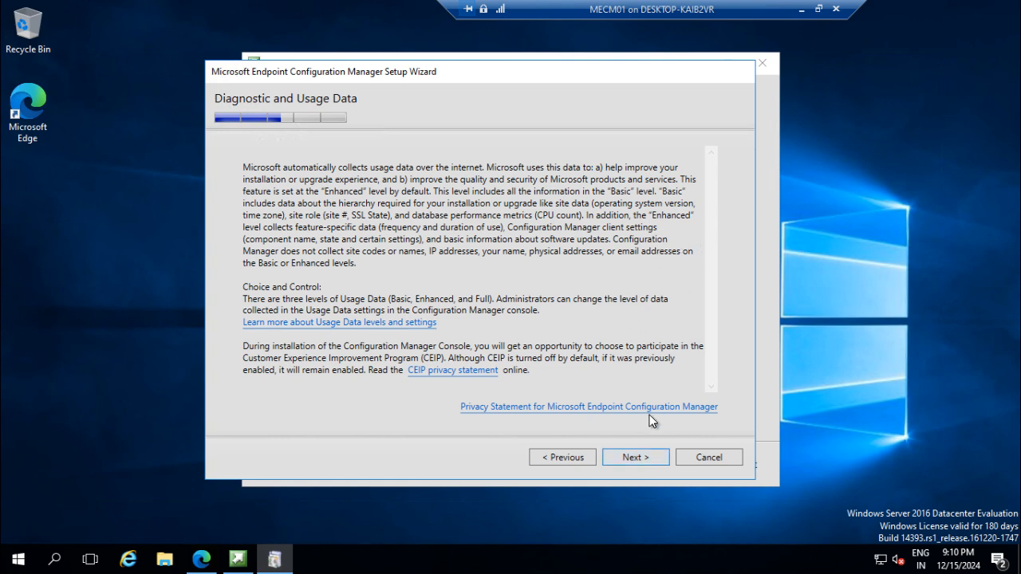
{"action": "left_click", "coordinate": [622, 458]}
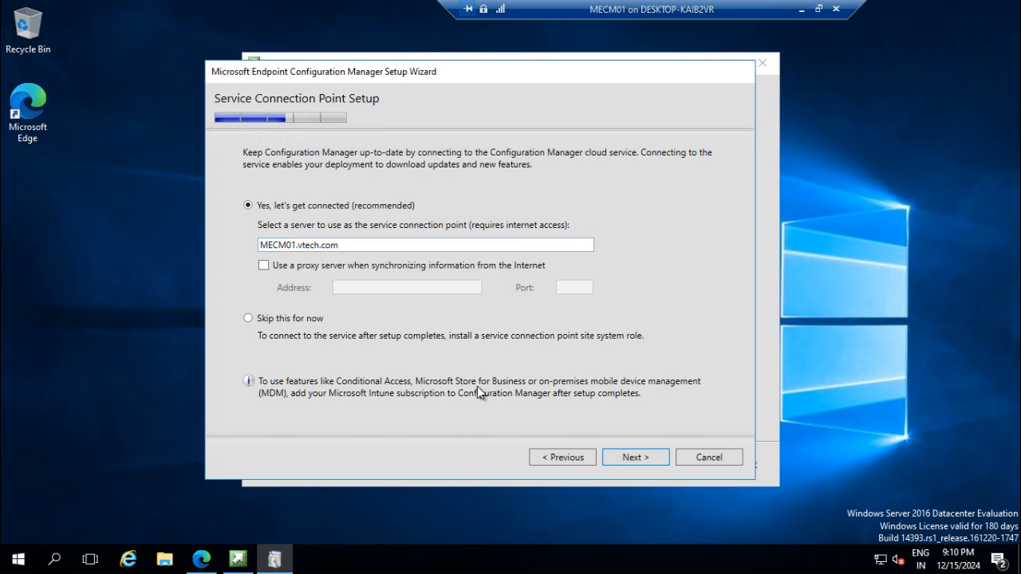
{"action": "left_click", "coordinate": [661, 461]}
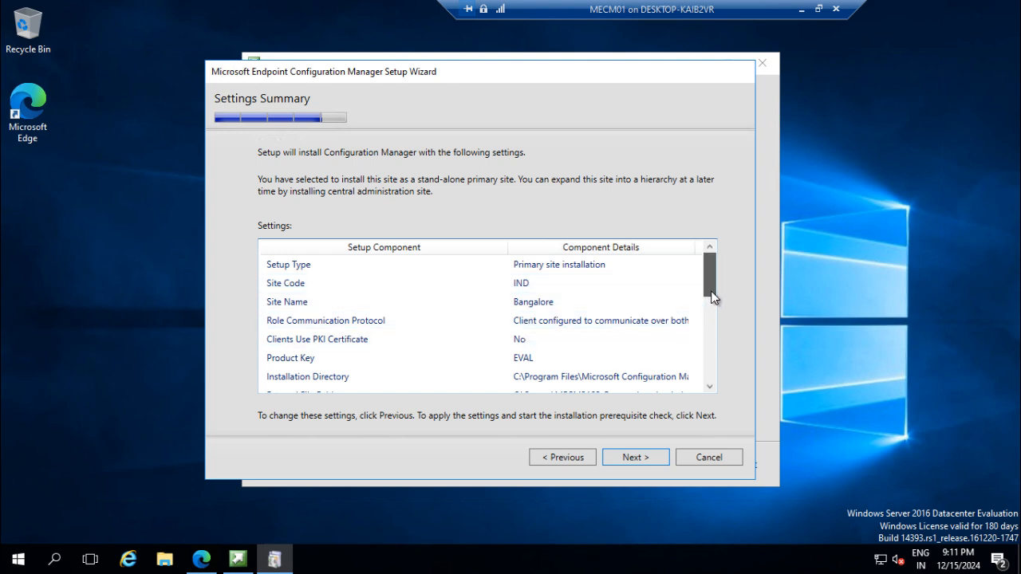
Step: Review the whole settings summary, and begin the site installation once the prerequisite check has completed
{"action": "scroll", "coordinate": [711, 292], "scroll_direction": "down", "scroll_amount": 1}
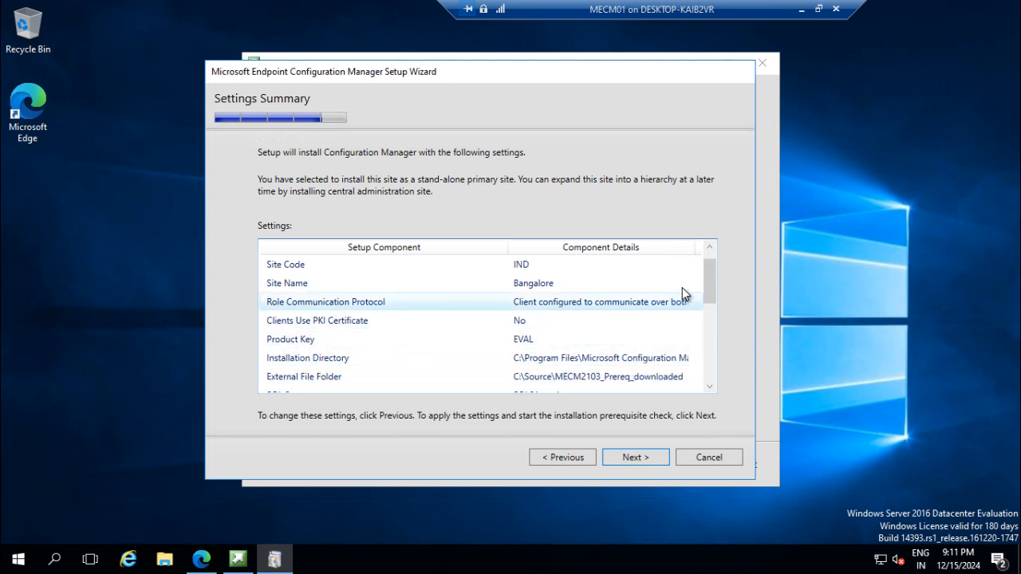
{"action": "left_click_drag", "start_coordinate": [711, 282], "coordinate": [710, 294]}
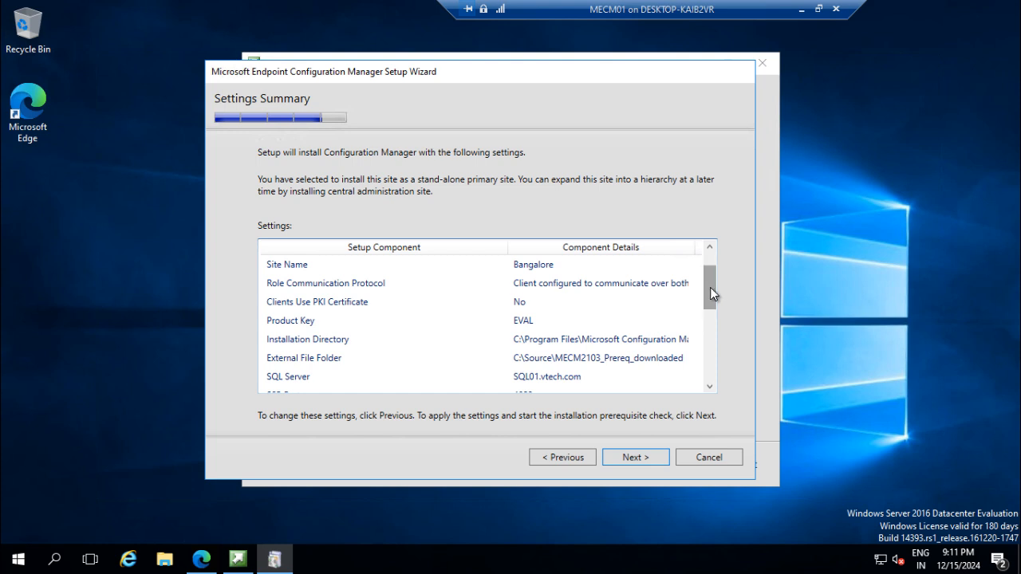
{"action": "left_click_drag", "start_coordinate": [710, 292], "coordinate": [713, 303]}
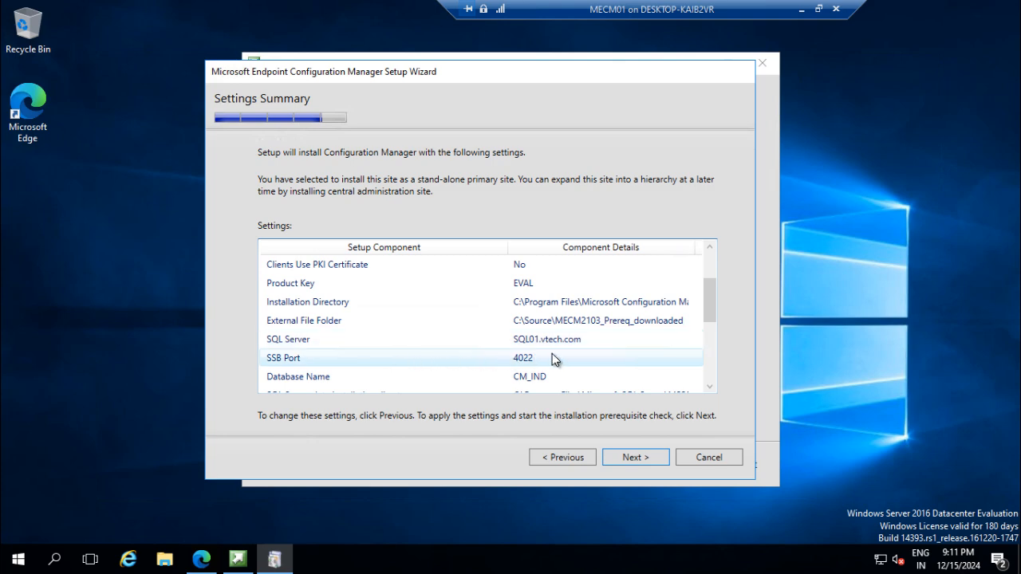
{"action": "left_click_drag", "start_coordinate": [709, 305], "coordinate": [710, 320]}
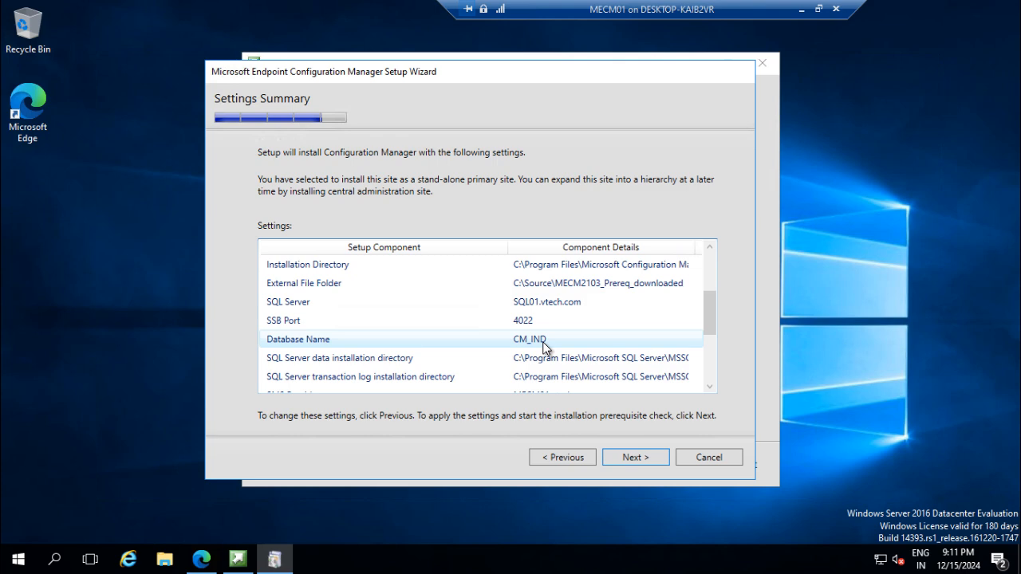
{"action": "left_click_drag", "start_coordinate": [709, 327], "coordinate": [710, 359]}
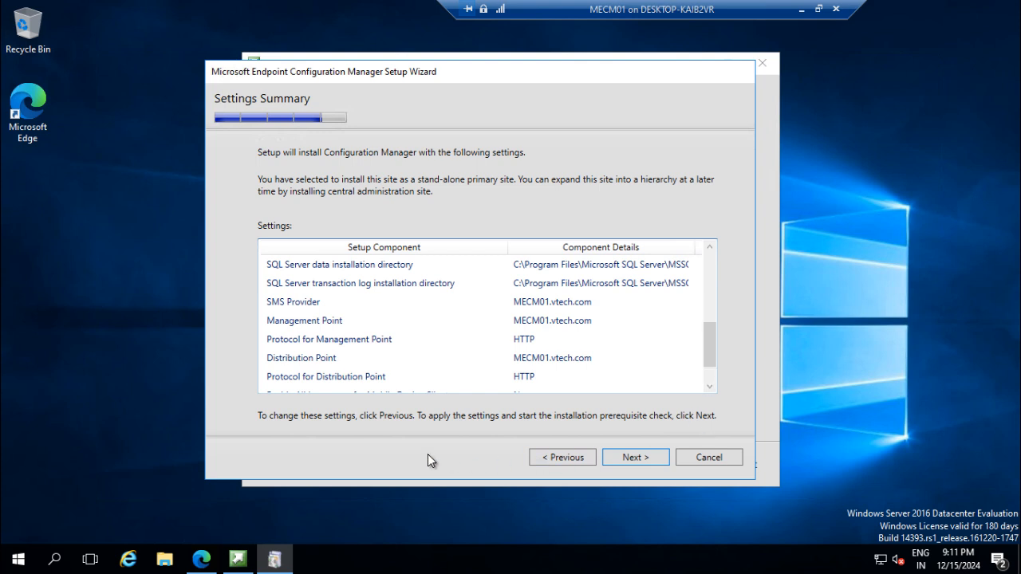
{"action": "left_click", "coordinate": [626, 457]}
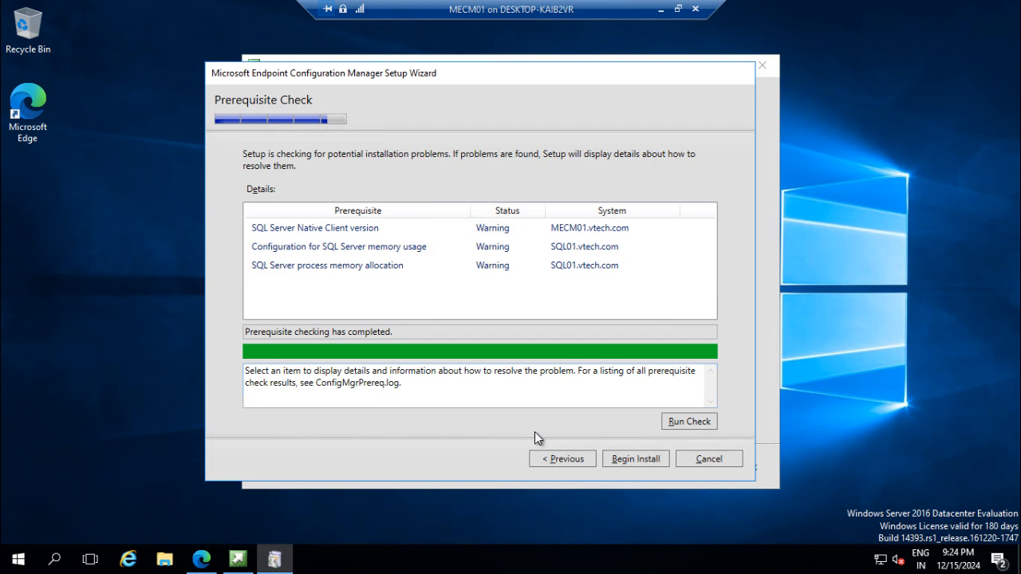
{"action": "left_click", "coordinate": [635, 459]}
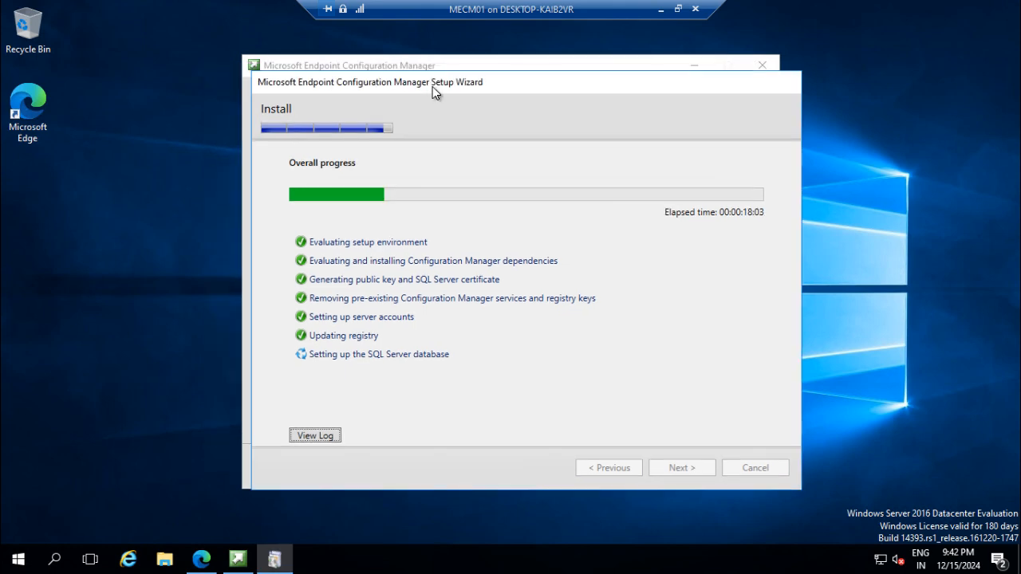
{"action": "left_click_drag", "start_coordinate": [433, 86], "coordinate": [381, 75]}
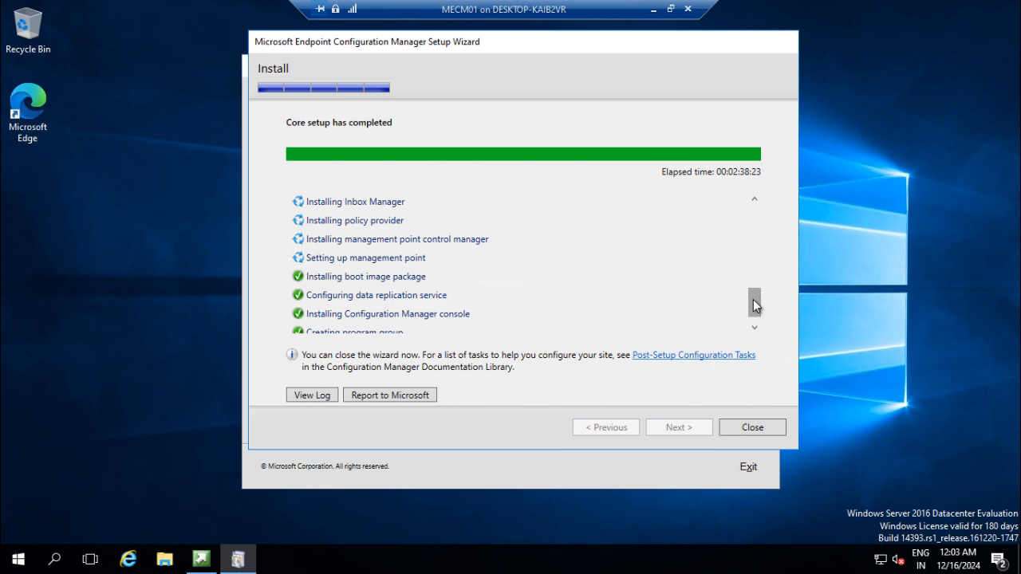
Step: Examine the status of every component in the installation progress list, from setup environment evaluation to program group creation
{"action": "left_click_drag", "start_coordinate": [754, 304], "coordinate": [750, 188]}
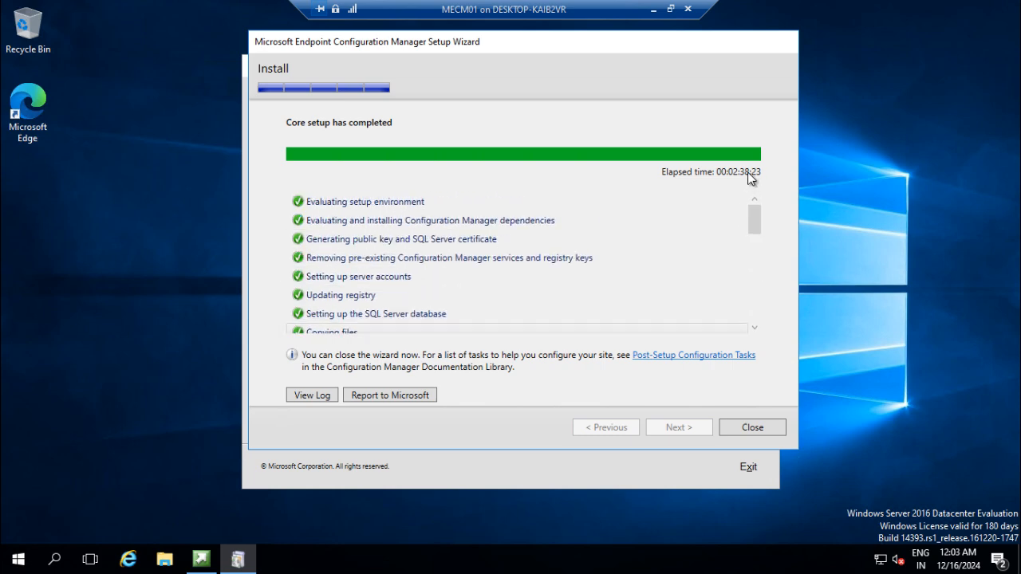
{"action": "left_click", "coordinate": [754, 330]}
{"action": "left_click", "coordinate": [754, 330]}
{"action": "left_click", "coordinate": [754, 330]}
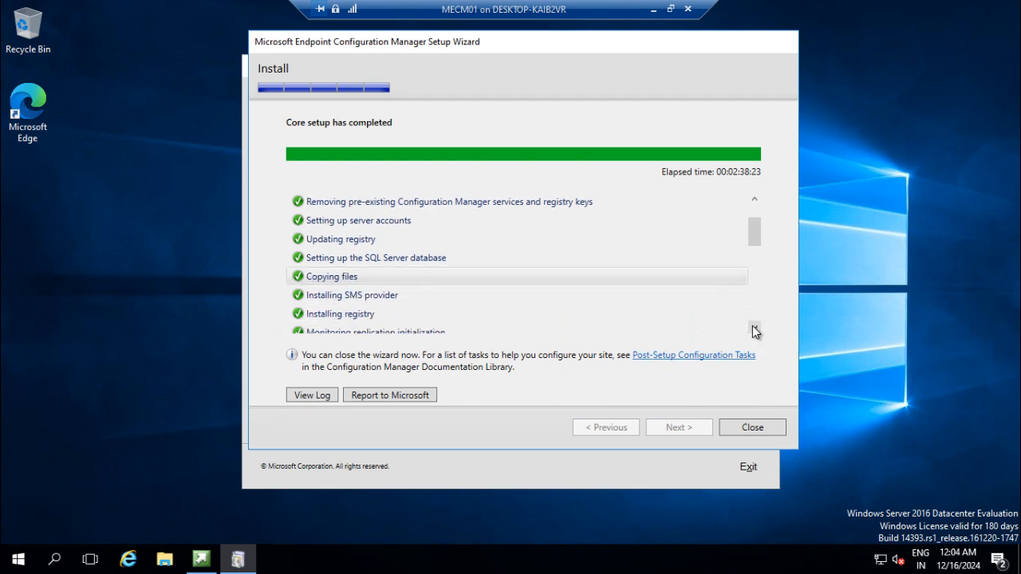
{"action": "left_click", "coordinate": [755, 329]}
{"action": "left_click", "coordinate": [754, 329]}
{"action": "left_click", "coordinate": [755, 329]}
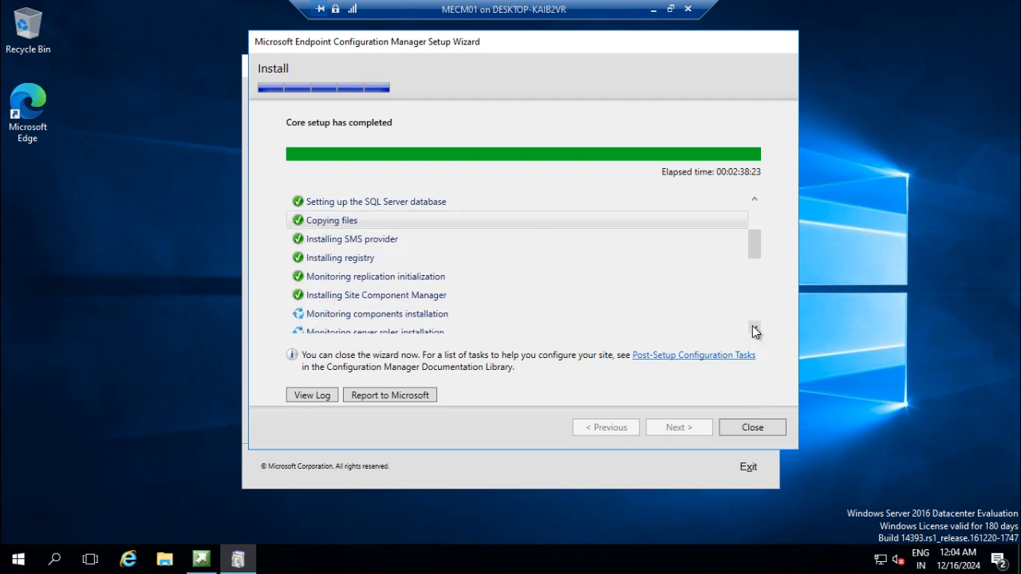
{"action": "left_click", "coordinate": [755, 329]}
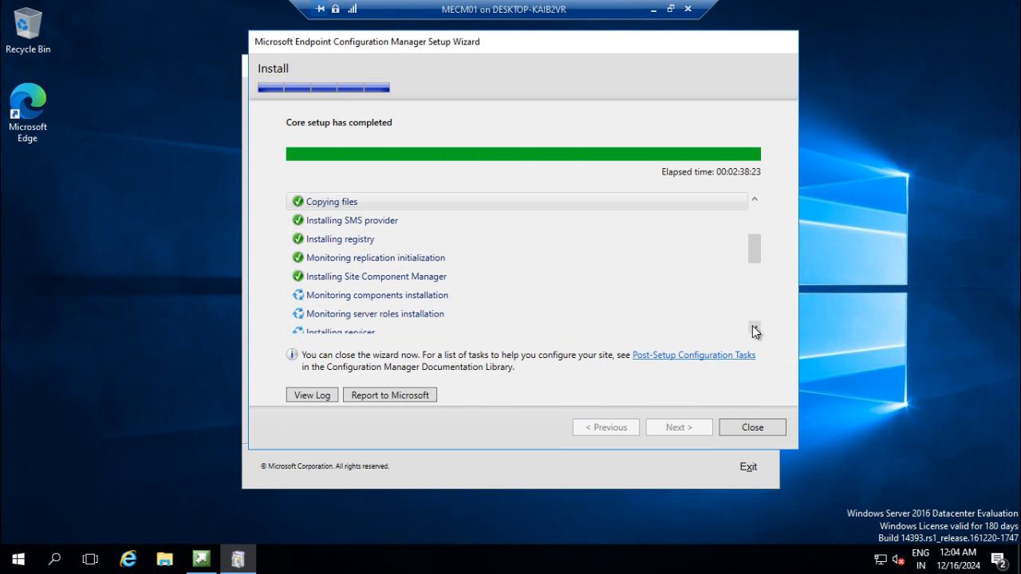
{"action": "left_click", "coordinate": [754, 330]}
{"action": "left_click", "coordinate": [754, 329]}
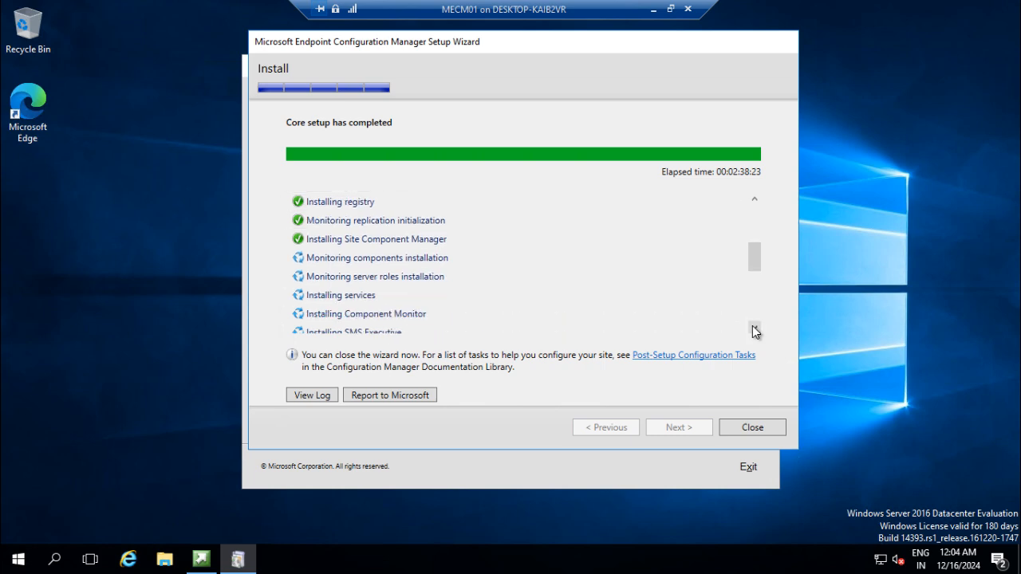
{"action": "left_click", "coordinate": [755, 329]}
{"action": "left_click", "coordinate": [754, 329]}
{"action": "left_click", "coordinate": [754, 329]}
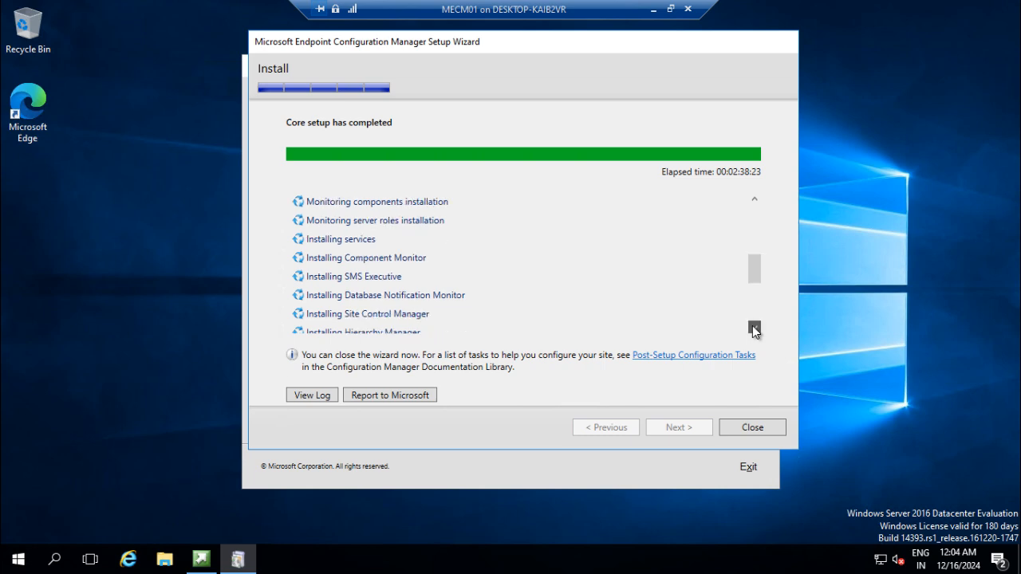
{"action": "left_click", "coordinate": [754, 330]}
{"action": "left_click", "coordinate": [755, 330]}
{"action": "left_click", "coordinate": [754, 329]}
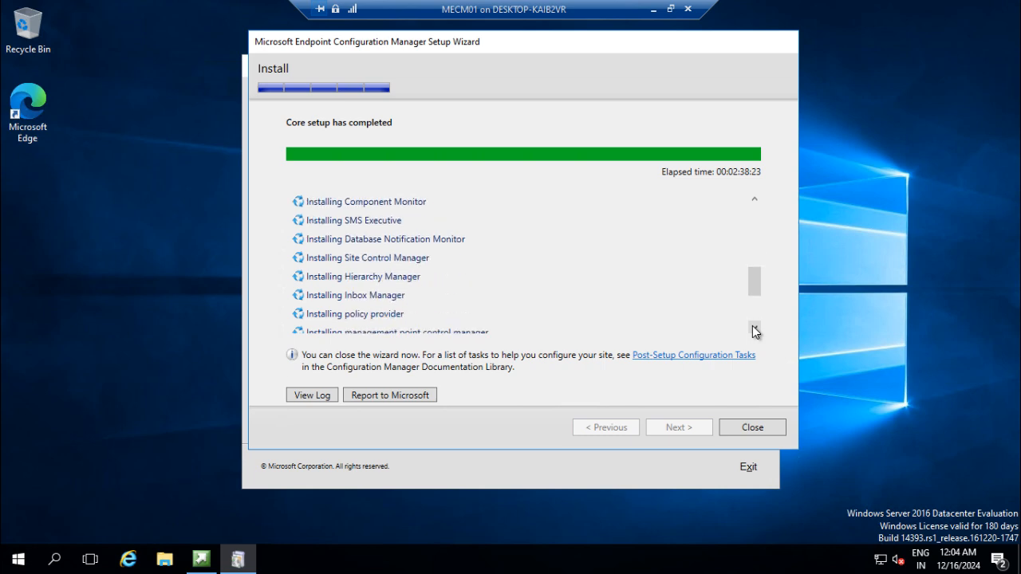
{"action": "left_click", "coordinate": [754, 329]}
{"action": "left_click", "coordinate": [754, 329]}
{"action": "left_click", "coordinate": [754, 329]}
{"action": "left_click", "coordinate": [755, 329]}
{"action": "left_click", "coordinate": [754, 329]}
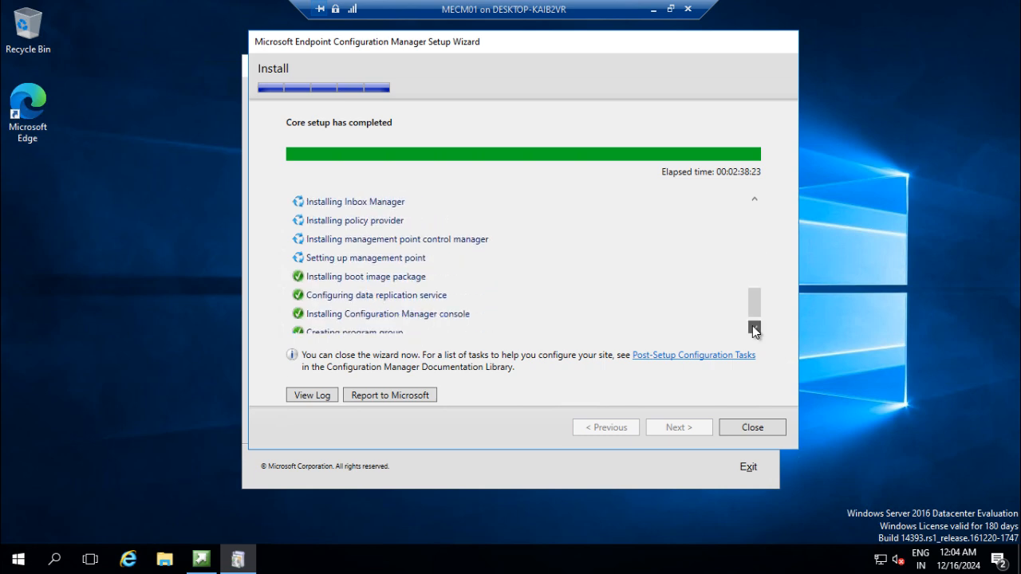
{"action": "left_click", "coordinate": [754, 330]}
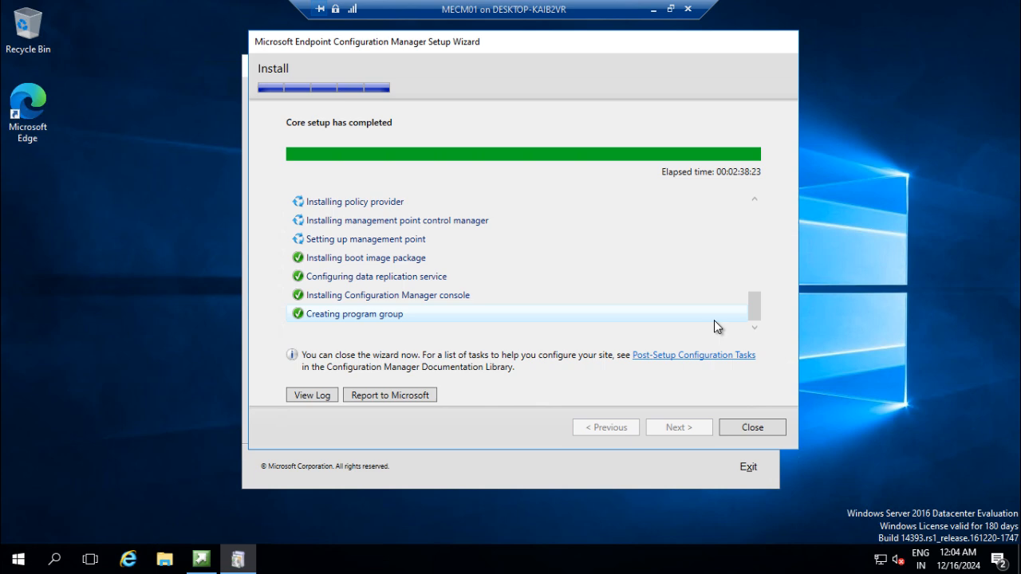
{"action": "left_click_drag", "start_coordinate": [752, 305], "coordinate": [752, 268]}
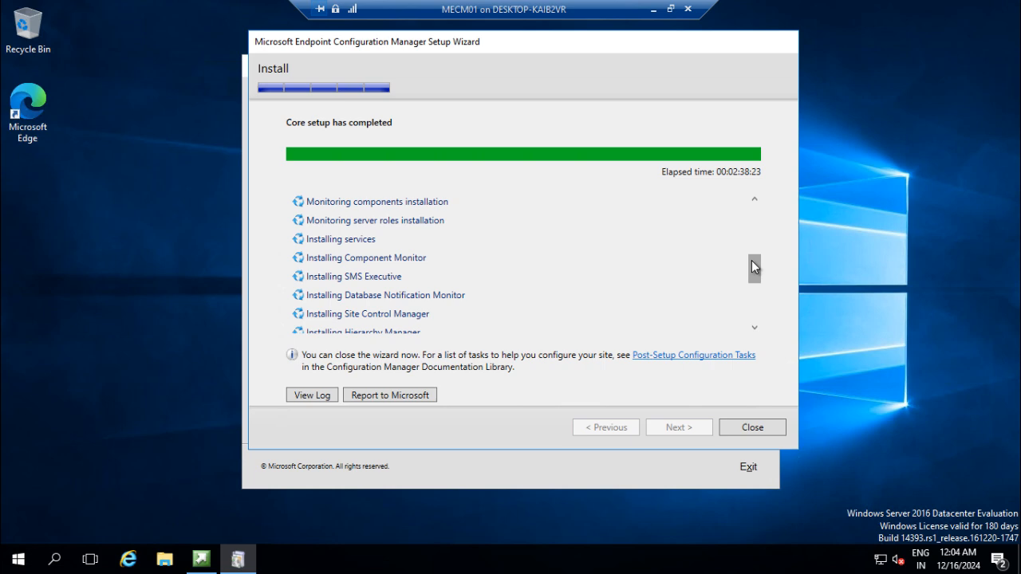
Step: Close the setup wizard and its launcher, and open the Configuration Manager Console
{"action": "left_click", "coordinate": [748, 426]}
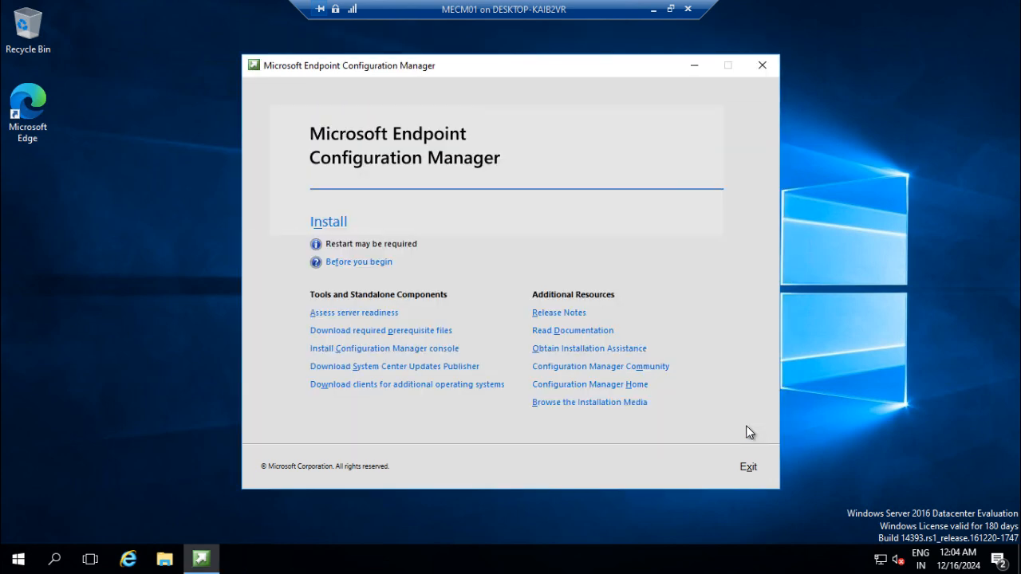
{"action": "left_click", "coordinate": [746, 469]}
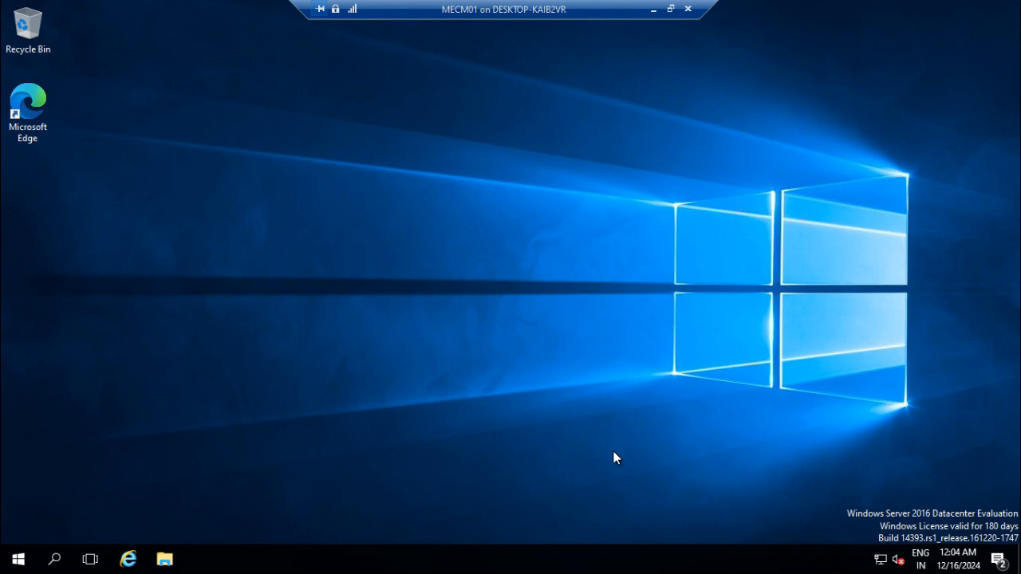
{"action": "left_click", "coordinate": [18, 559]}
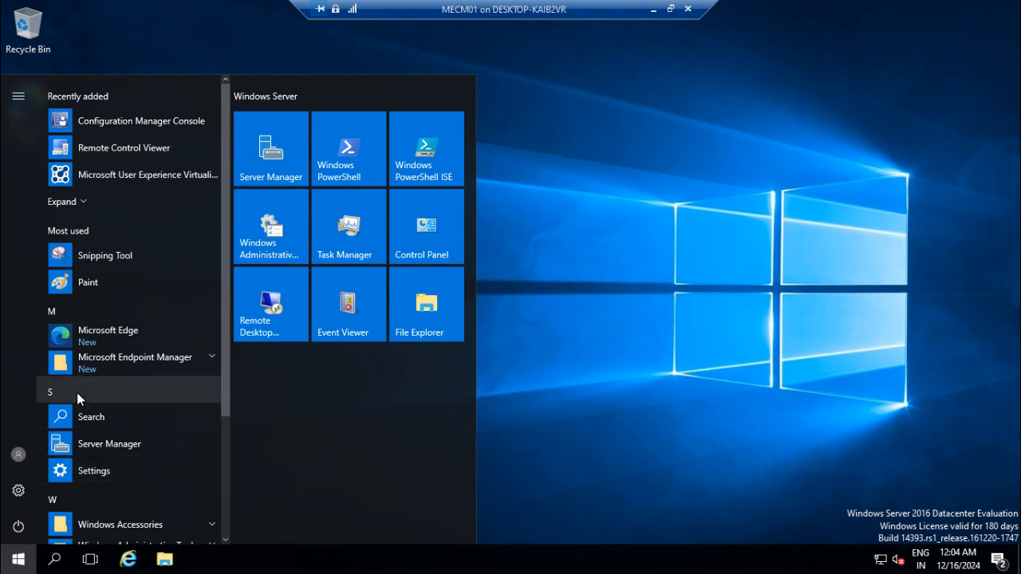
{"action": "left_click", "coordinate": [120, 126]}
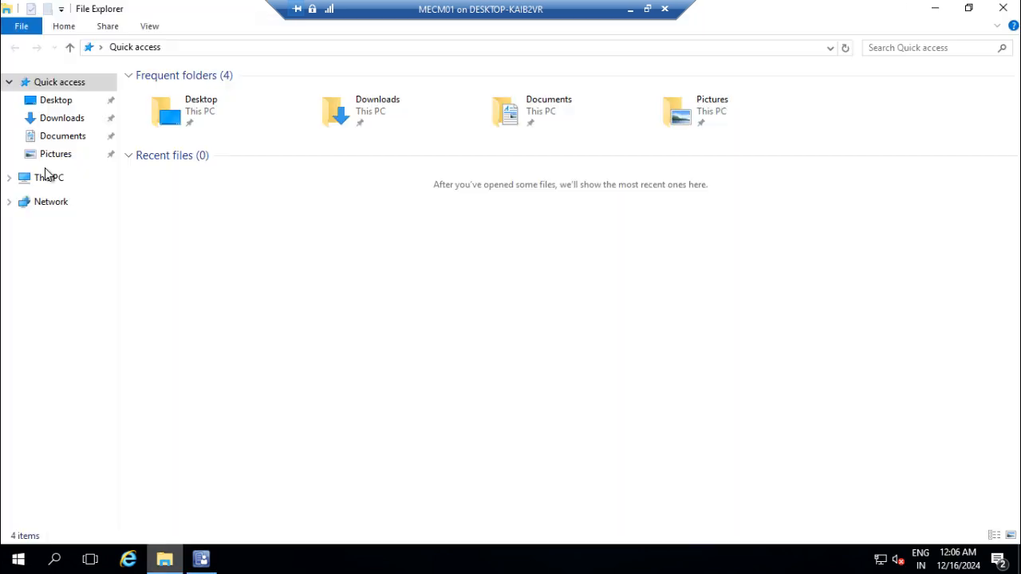
Step: Examine the folders on drive C and the contents of C:\Program Files\Microsoft Configuration Manager, and close File Explorer
{"action": "left_click", "coordinate": [47, 178]}
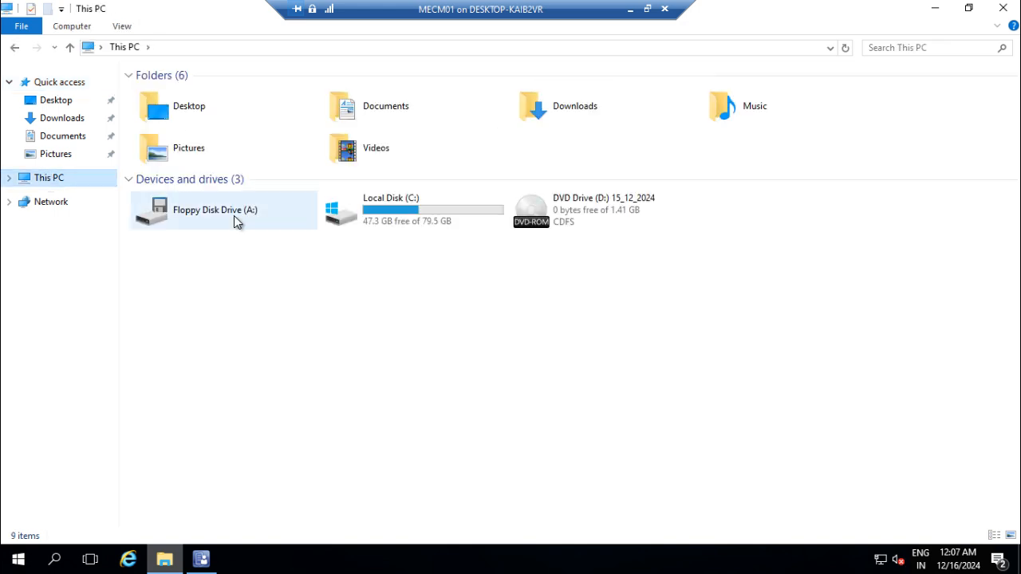
{"action": "right_click", "coordinate": [378, 261]}
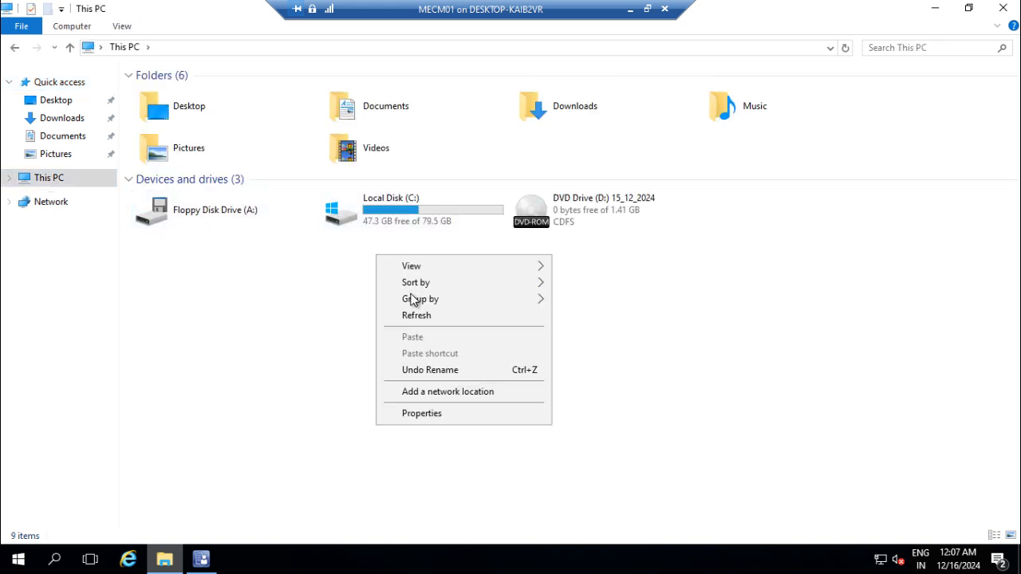
{"action": "left_click", "coordinate": [415, 314]}
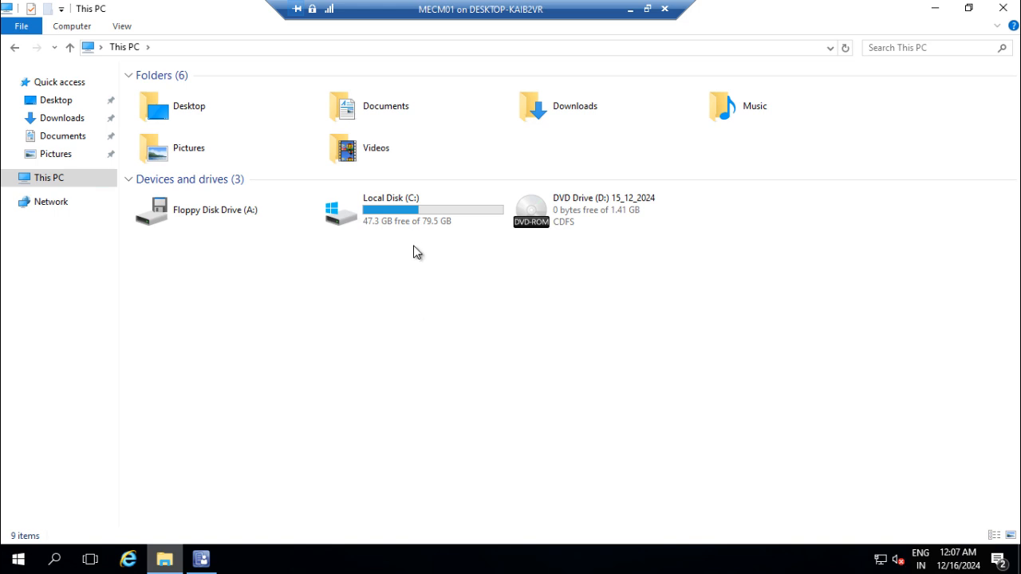
{"action": "double_click", "coordinate": [407, 221]}
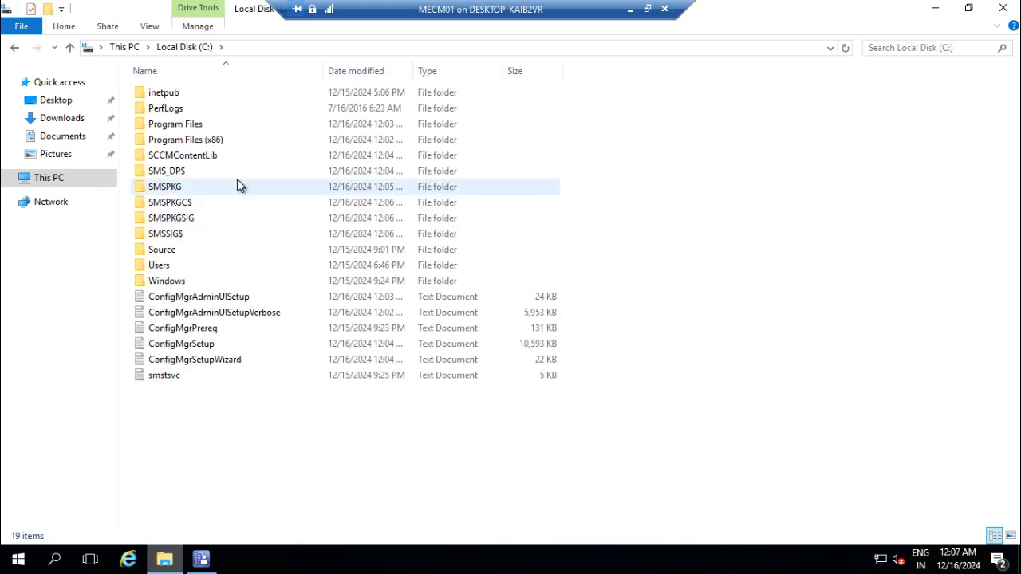
{"action": "double_click", "coordinate": [186, 124]}
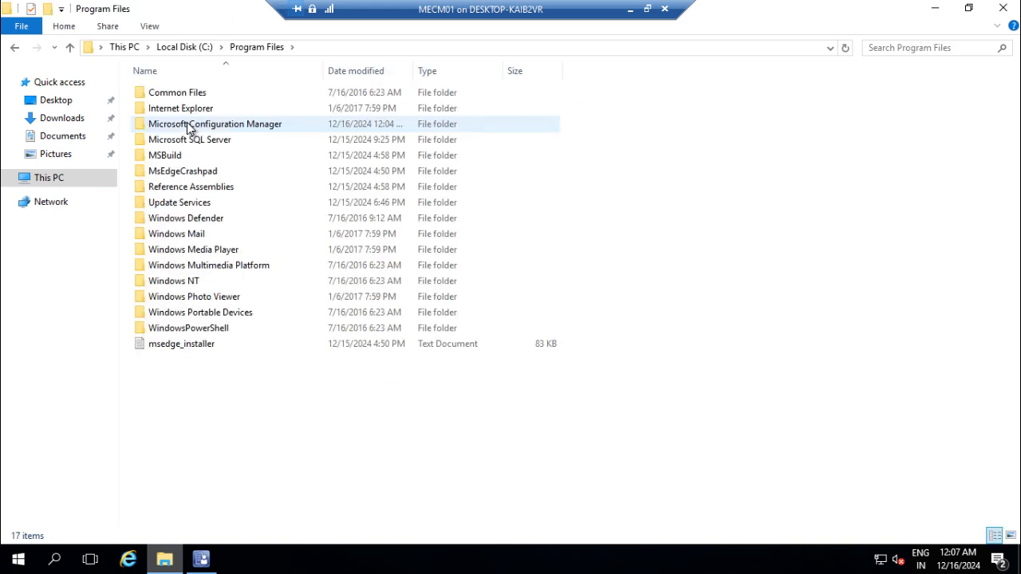
{"action": "double_click", "coordinate": [187, 125]}
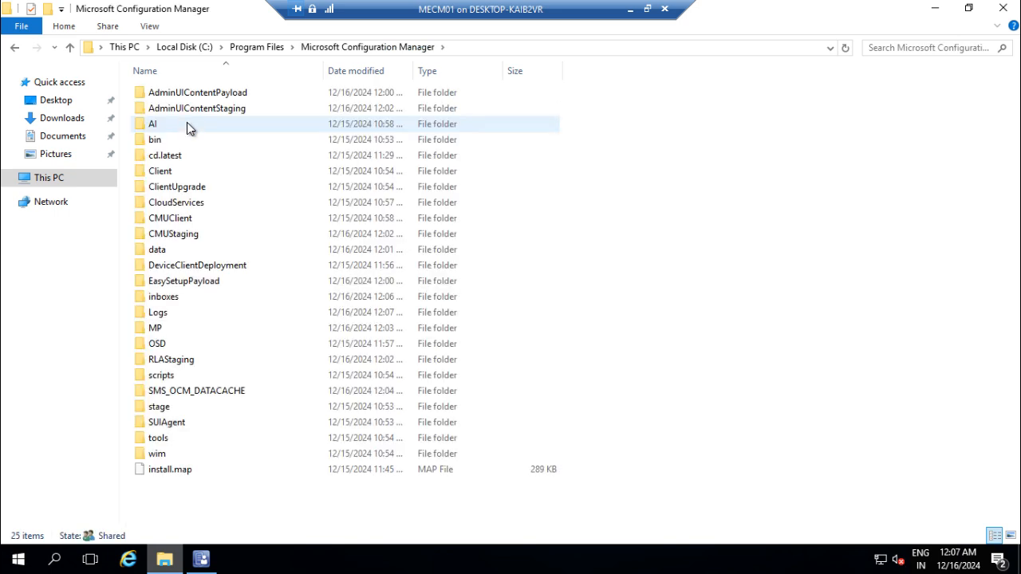
{"action": "right_click", "coordinate": [615, 144]}
{"action": "left_click", "coordinate": [642, 200]}
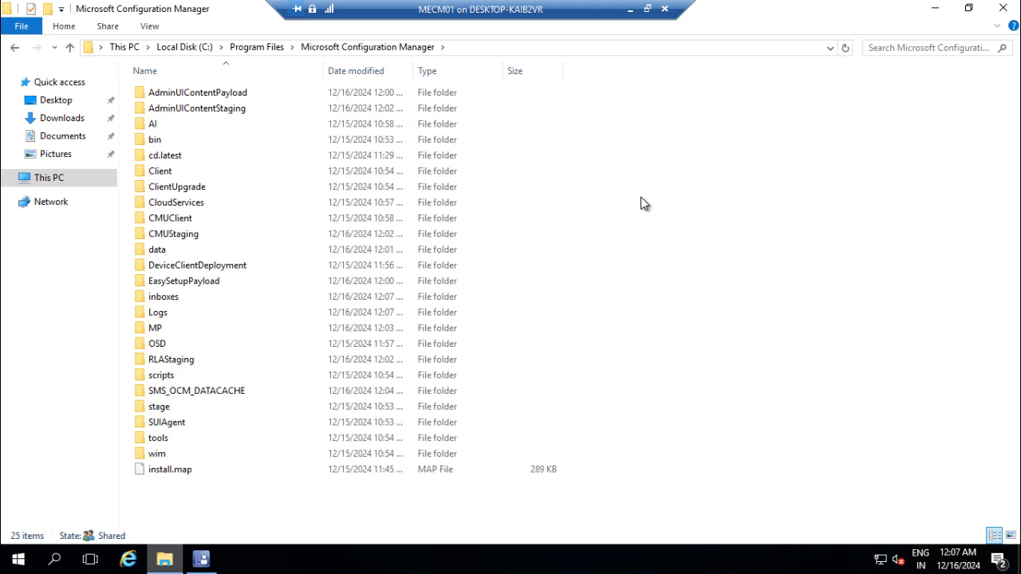
{"action": "left_click", "coordinate": [15, 48]}
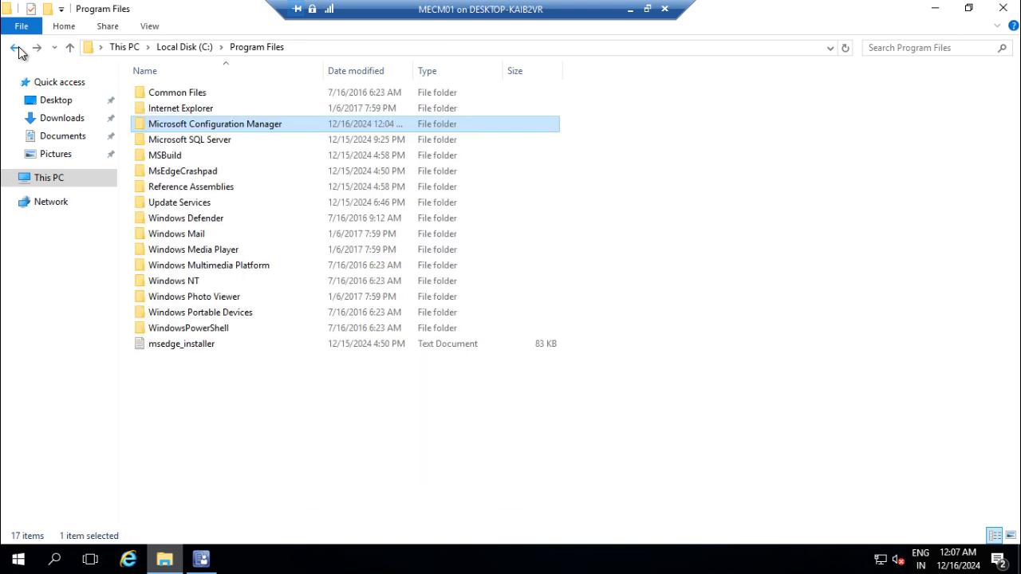
{"action": "left_click", "coordinate": [16, 49]}
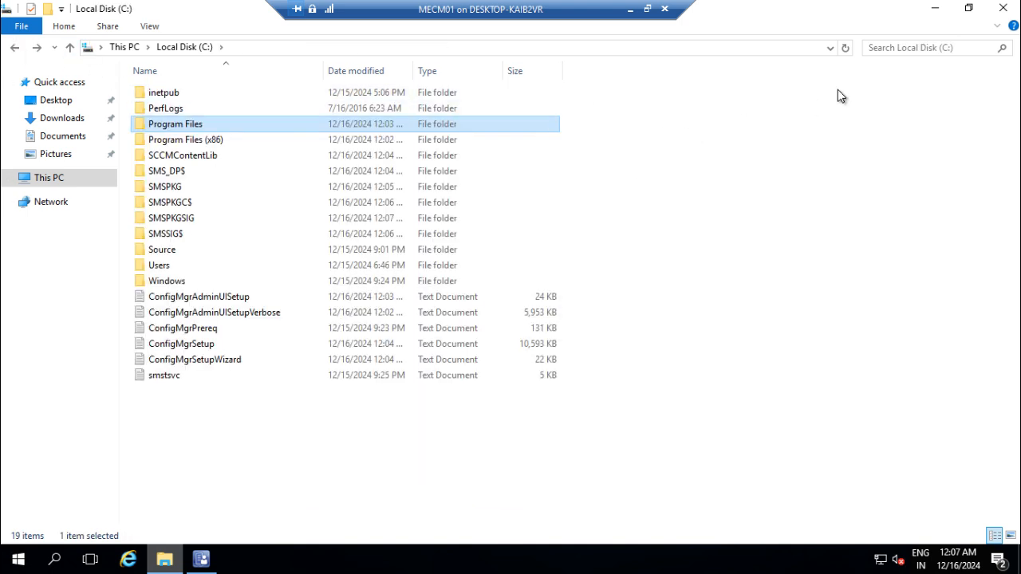
{"action": "left_click", "coordinate": [1002, 8]}
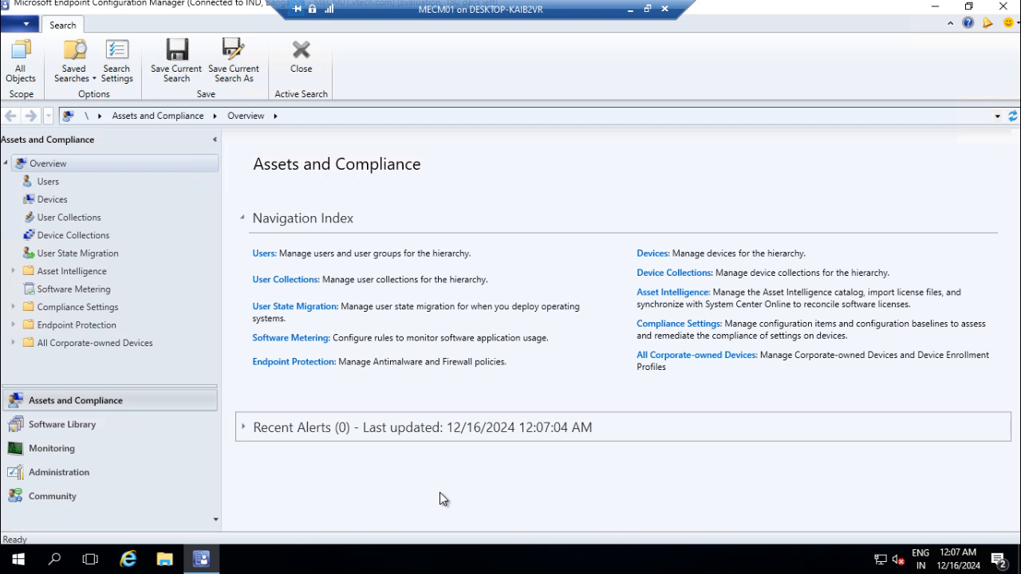
Step: Check the console and site versions in the About Configuration Manager information, and close it
{"action": "left_click", "coordinate": [26, 25]}
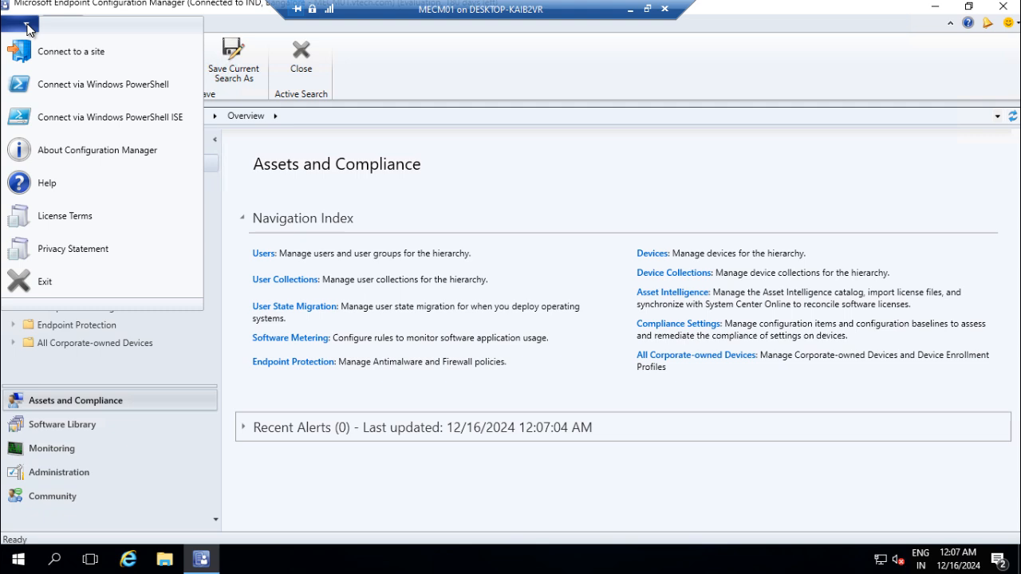
{"action": "left_click", "coordinate": [56, 151]}
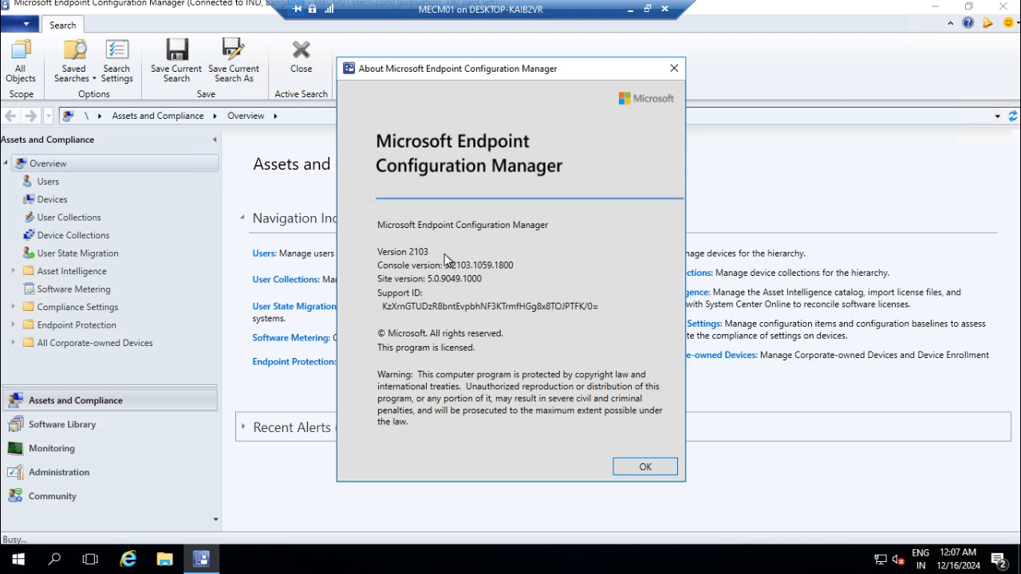
{"action": "left_click", "coordinate": [635, 466]}
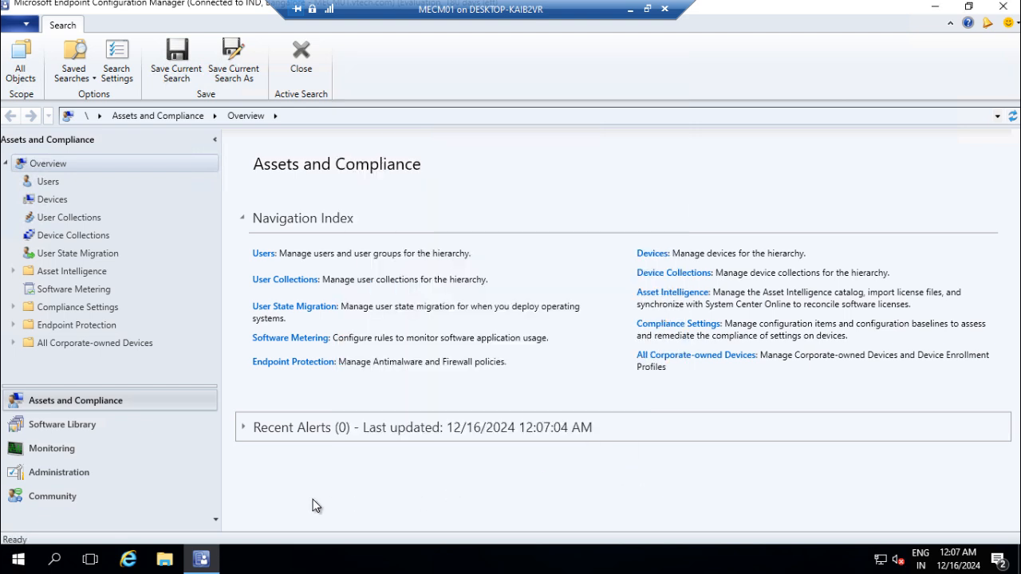